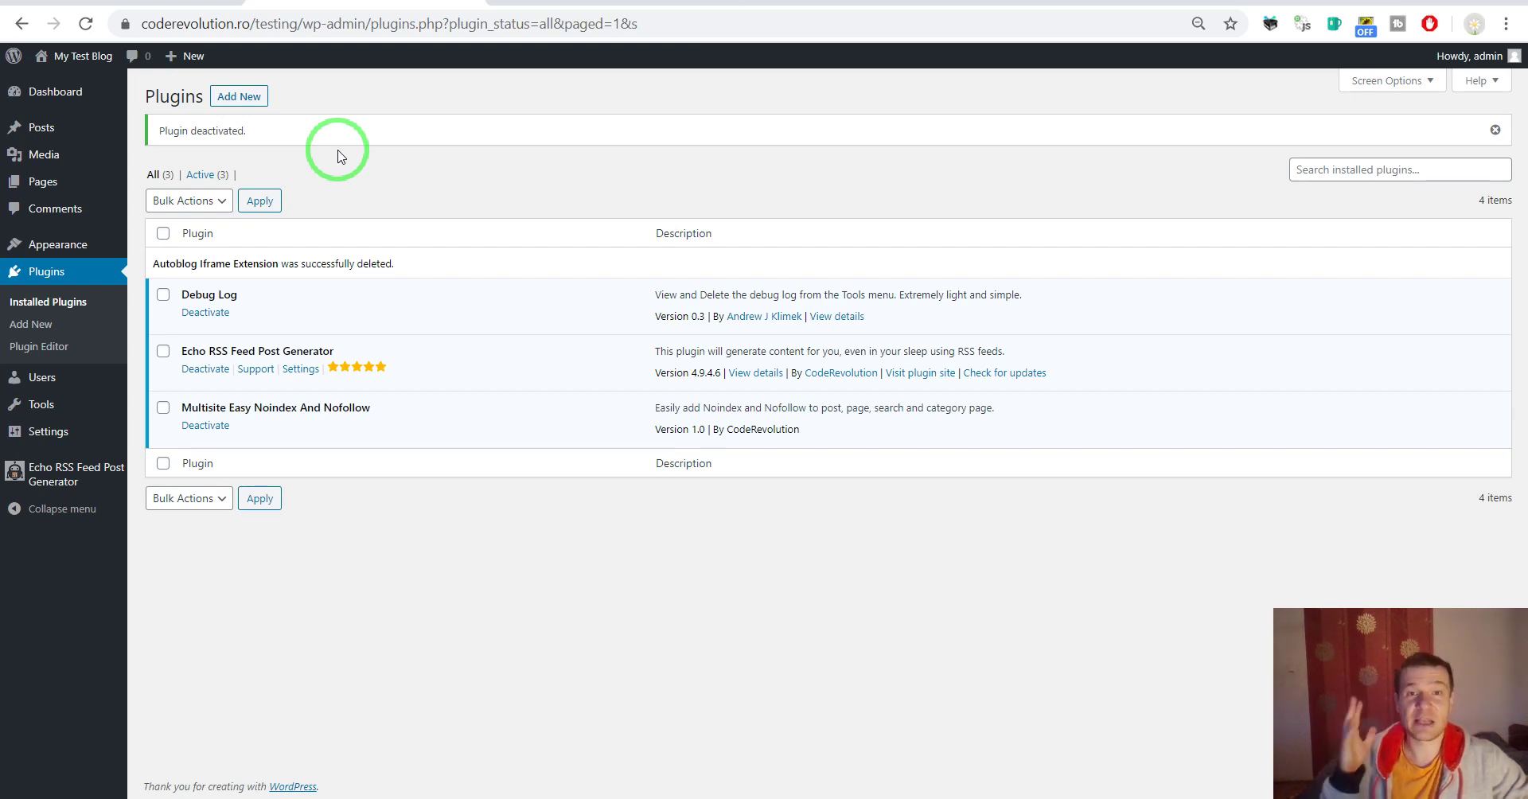
Browse the CodeRevolution plugin portfolio on CodeCanyon sorted by sales, and return to the WordPress Plugins page
{"action": "left_click_drag", "start_coordinate": [338, 156], "coordinate": [444, 41]}
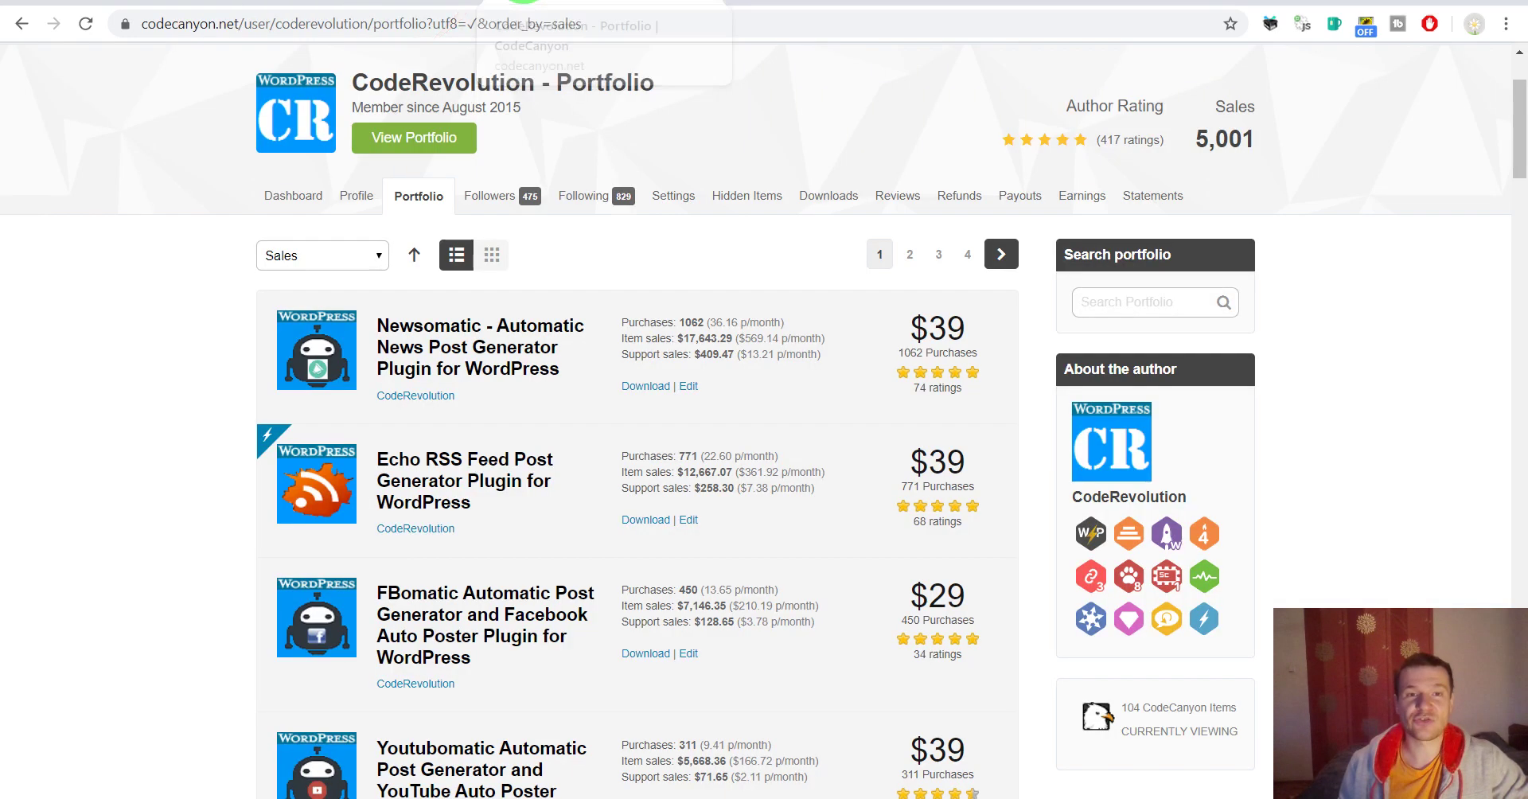
{"action": "mouse_move", "coordinate": [509, 12]}
{"action": "left_mouse_down"}
{"action": "mouse_move", "coordinate": [170, 280]}
{"action": "mouse_move", "coordinate": [1522, 195]}
{"action": "mouse_move", "coordinate": [484, 231]}
{"action": "mouse_move", "coordinate": [222, 430]}
{"action": "left_mouse_up"}
{"action": "scroll", "coordinate": [1518, 160], "scroll_direction": "down", "scroll_amount": 2}
{"action": "scroll", "coordinate": [223, 431], "scroll_direction": "down", "scroll_amount": 7}
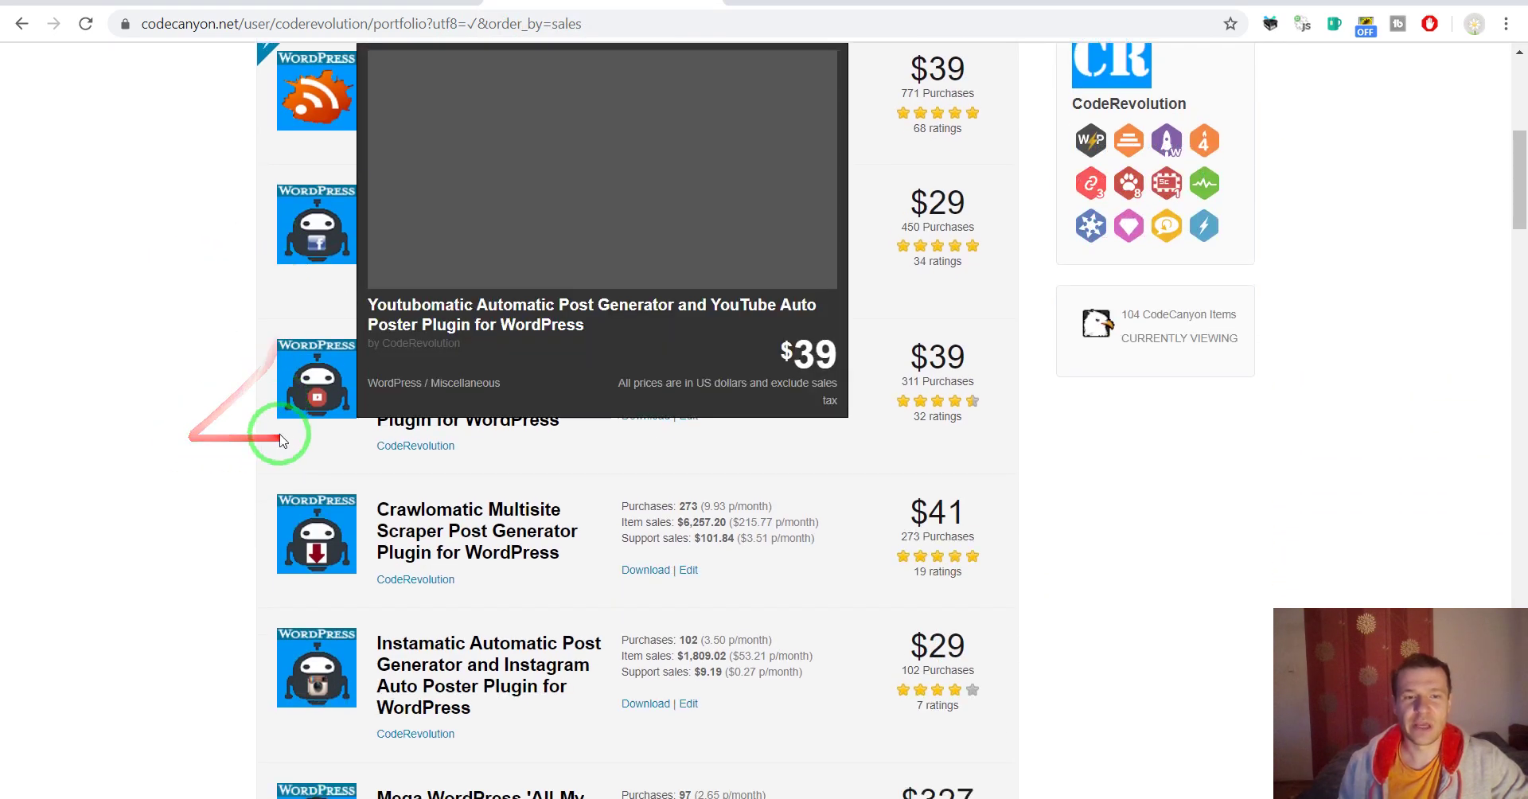
{"action": "scroll", "coordinate": [212, 397], "scroll_direction": "down", "scroll_amount": 10}
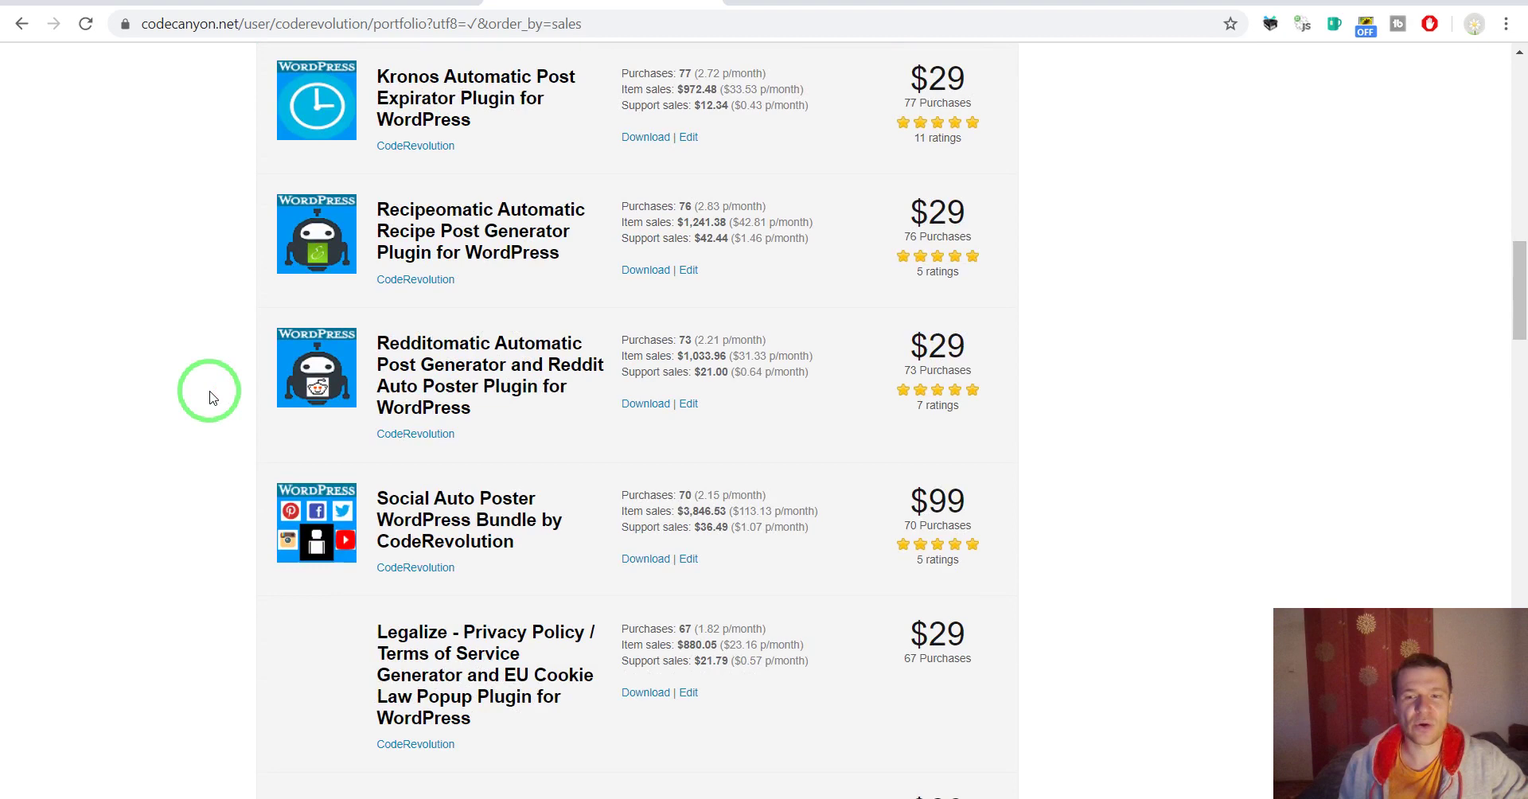
{"action": "scroll", "coordinate": [213, 398], "scroll_direction": "down", "scroll_amount": 10}
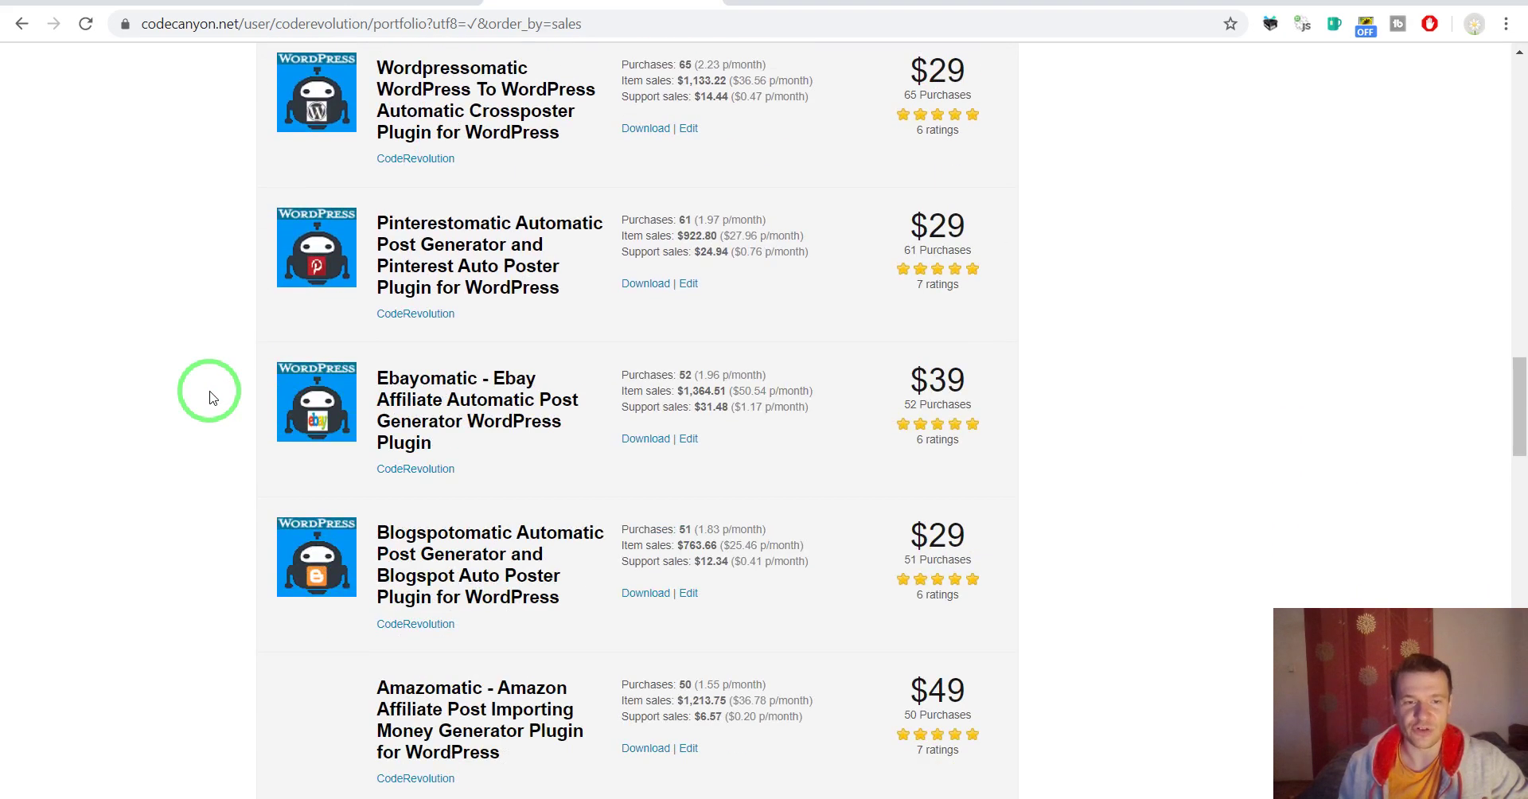
{"action": "left_click_drag", "start_coordinate": [191, 318], "coordinate": [239, 40]}
{"action": "left_click", "coordinate": [378, 2]}
{"action": "mouse_move", "coordinate": [374, 16]}
{"action": "left_mouse_down"}
{"action": "mouse_move", "coordinate": [302, 258]}
{"action": "mouse_move", "coordinate": [408, 305]}
{"action": "mouse_move", "coordinate": [323, 127]}
{"action": "left_mouse_up"}
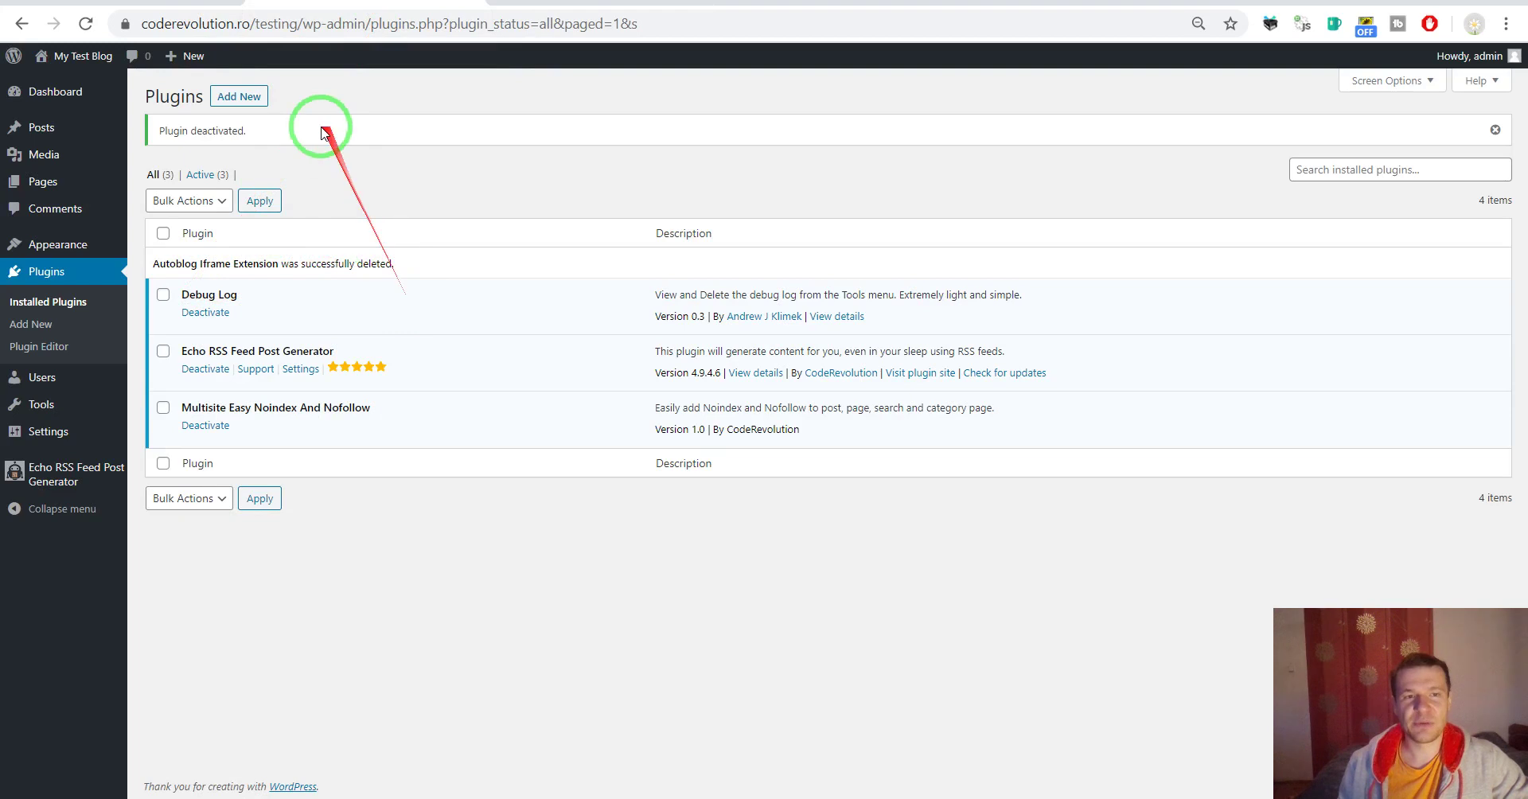
Upload autoblog-iframe-extension.zip as a new plugin, install it and activate it
{"action": "left_click", "coordinate": [233, 96]}
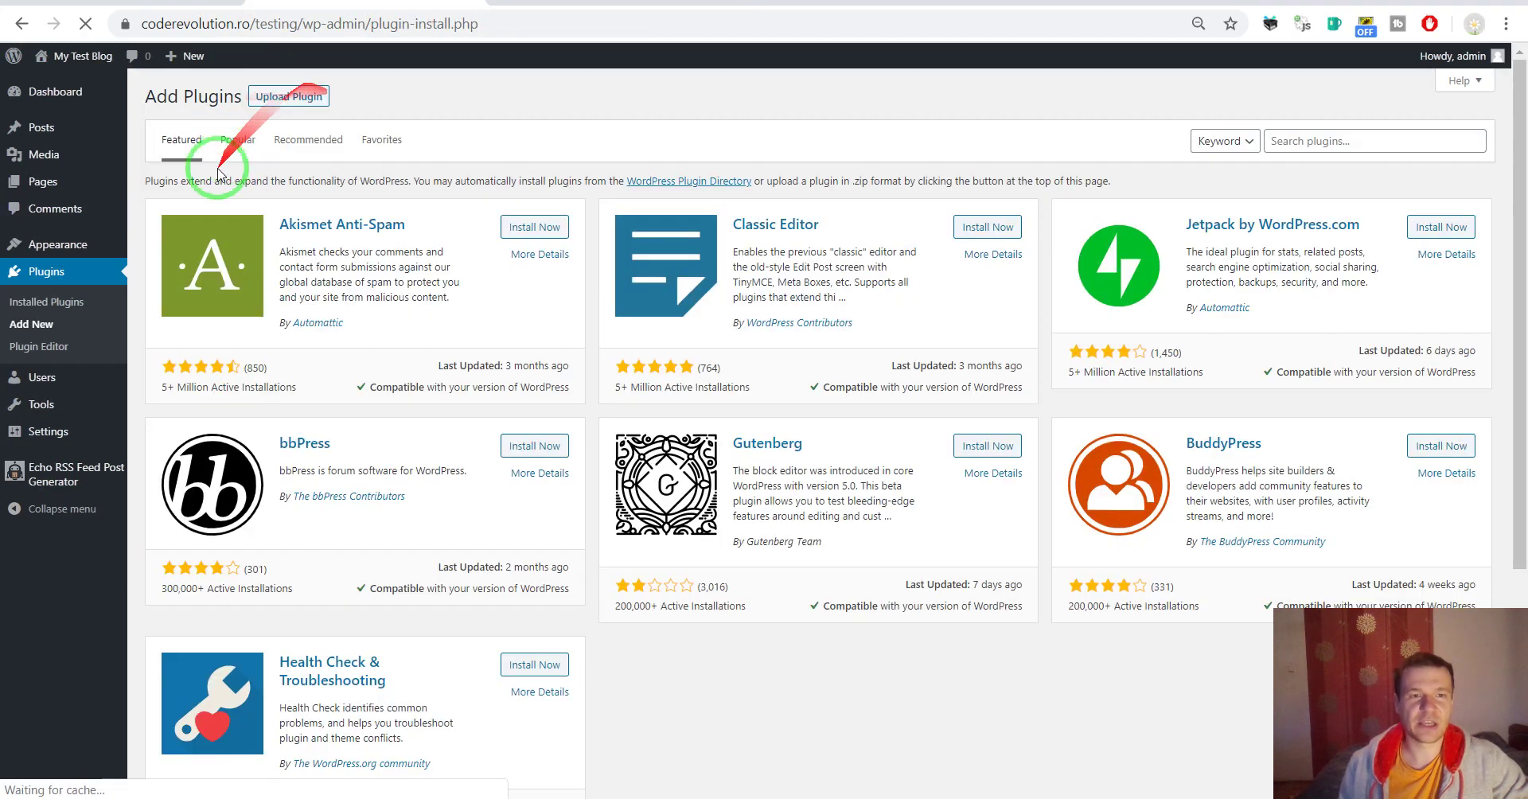
{"action": "left_click_drag", "start_coordinate": [60, 313], "coordinate": [310, 160]}
{"action": "left_click", "coordinate": [314, 96]}
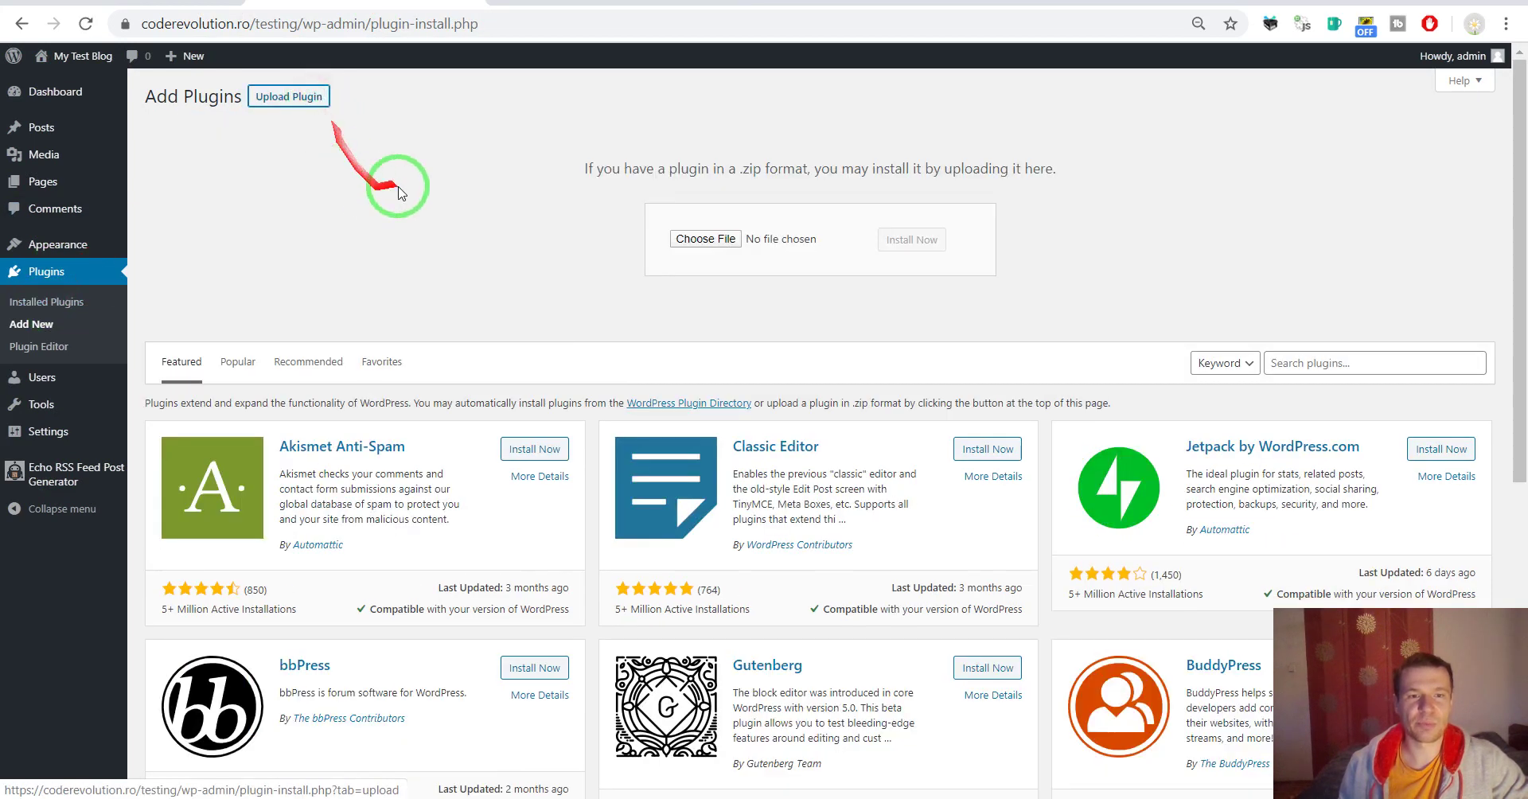
{"action": "mouse_move", "coordinate": [403, 188]}
{"action": "left_mouse_down"}
{"action": "mouse_move", "coordinate": [693, 243]}
{"action": "mouse_move", "coordinate": [573, 231]}
{"action": "left_mouse_up"}
{"action": "left_click", "coordinate": [705, 239]}
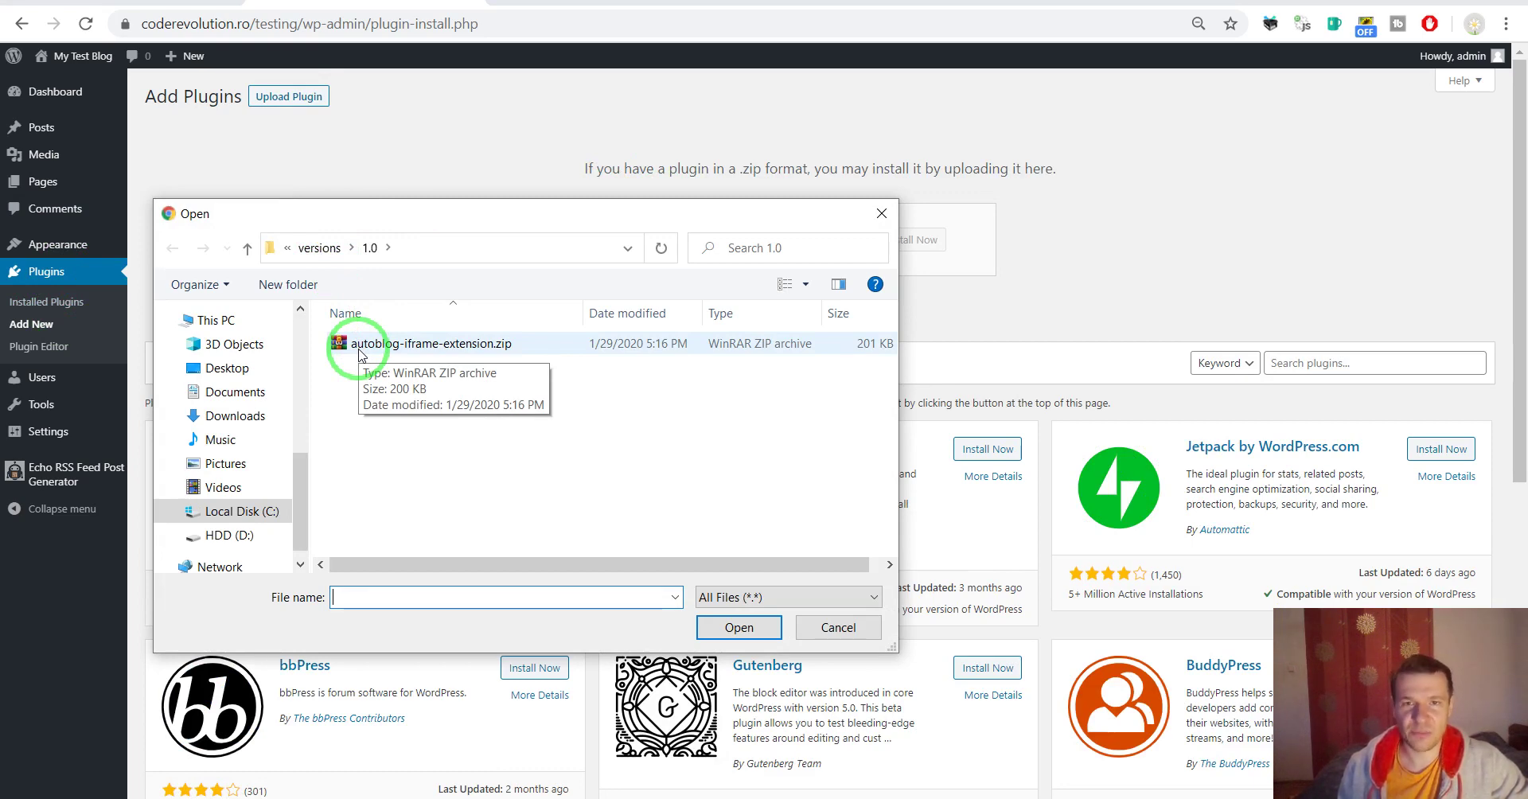
{"action": "double_click", "coordinate": [358, 344]}
{"action": "left_click", "coordinate": [911, 240]}
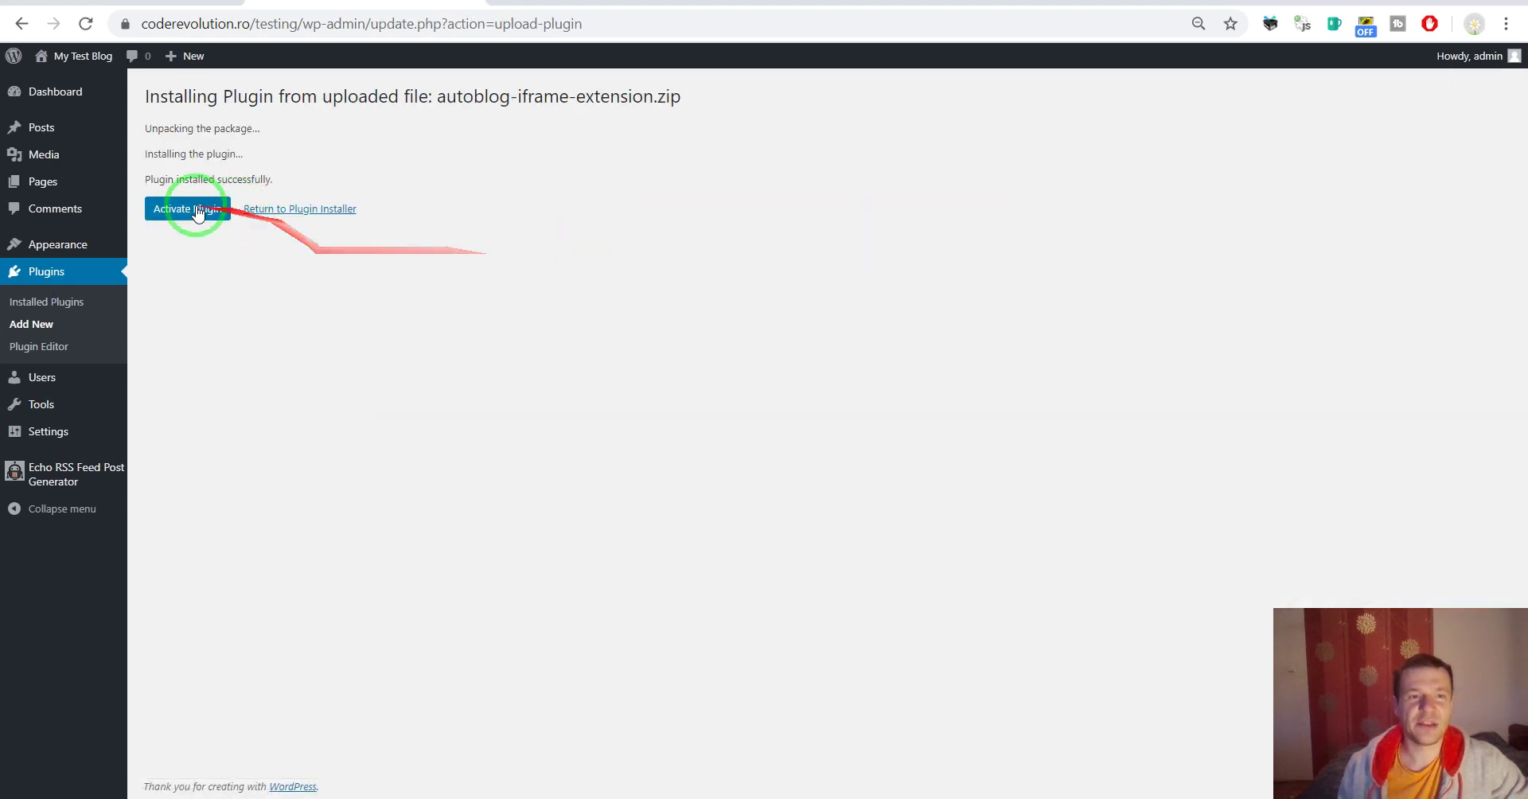
{"action": "left_click", "coordinate": [198, 211]}
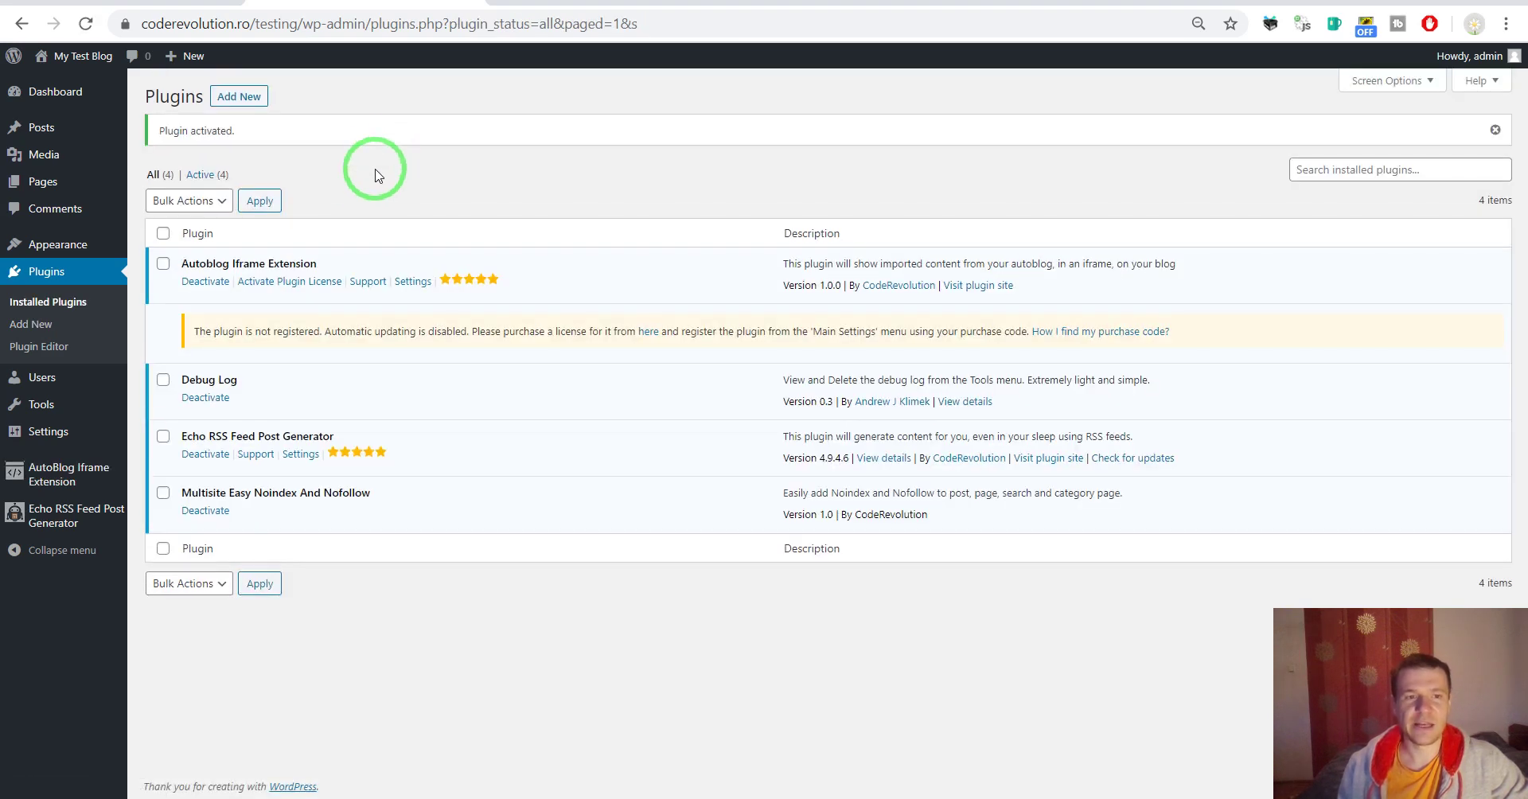
Open the AutoBlog Iframe Extension settings, and open Echo RSS Feed Post Generator's RSS to Post Rules in a separate tab
{"action": "left_click", "coordinate": [57, 481]}
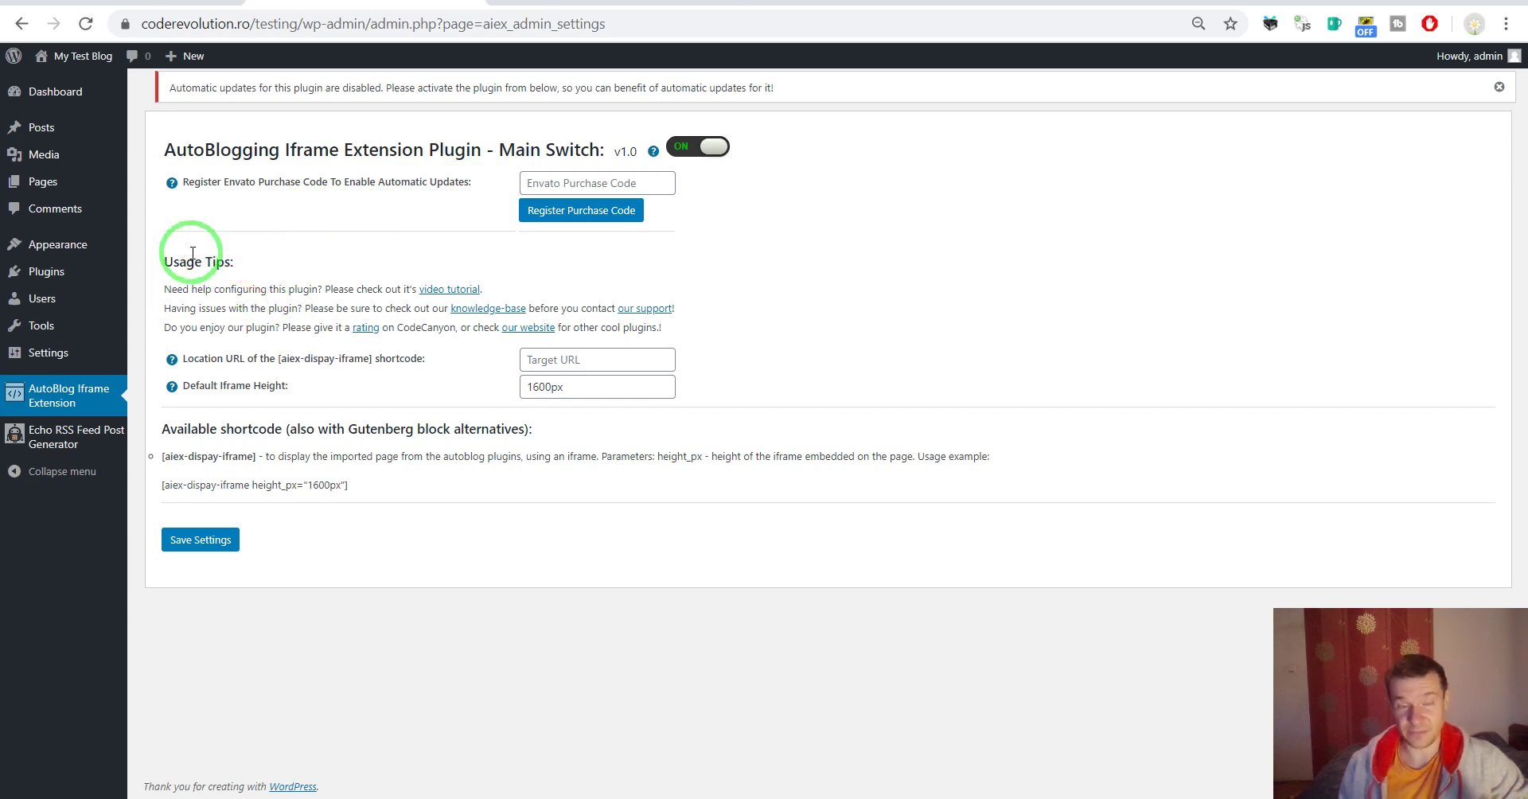
{"action": "mouse_move", "coordinate": [48, 438]}
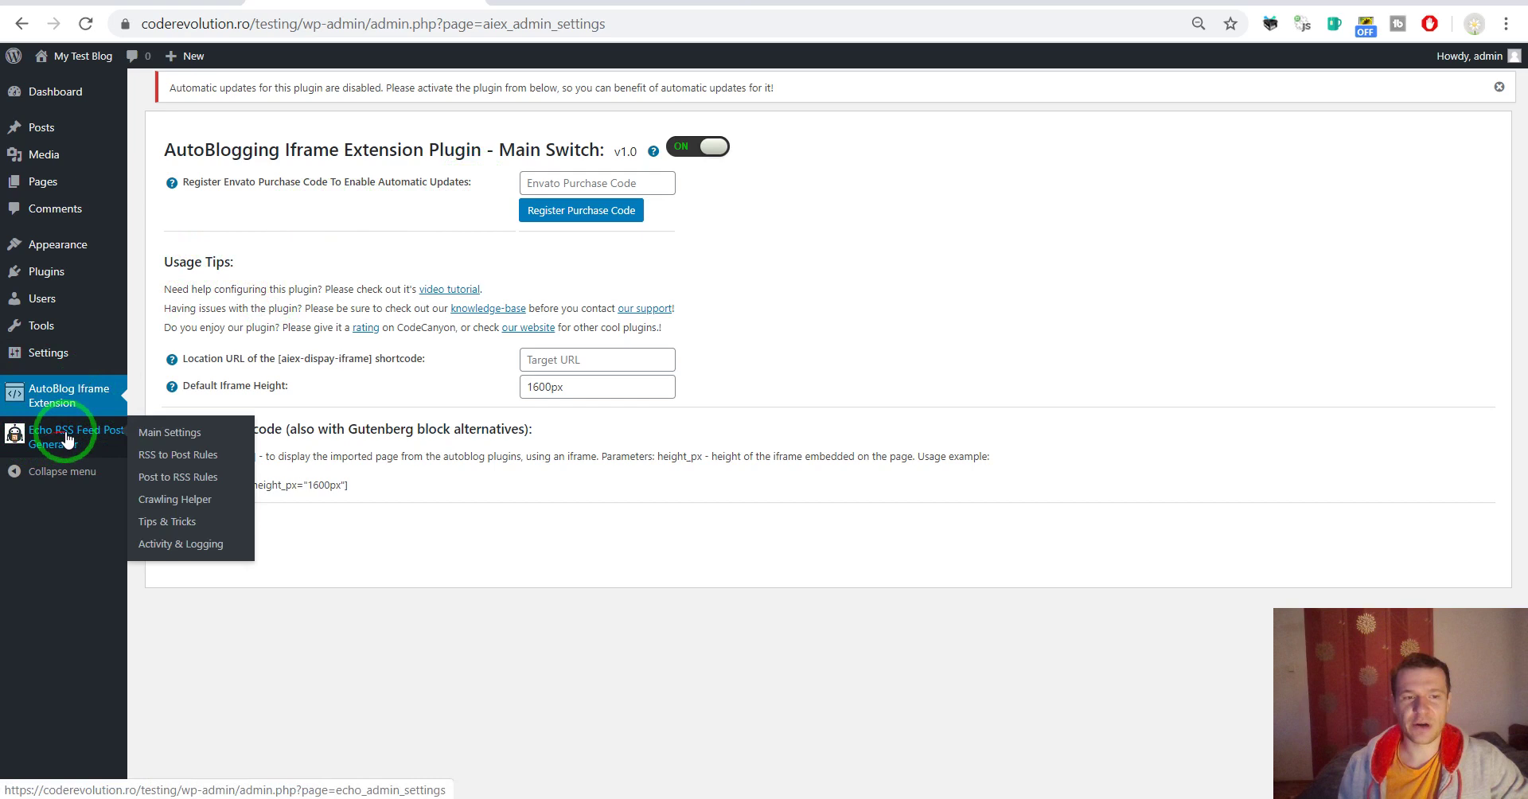
{"action": "left_click", "coordinate": [153, 468]}
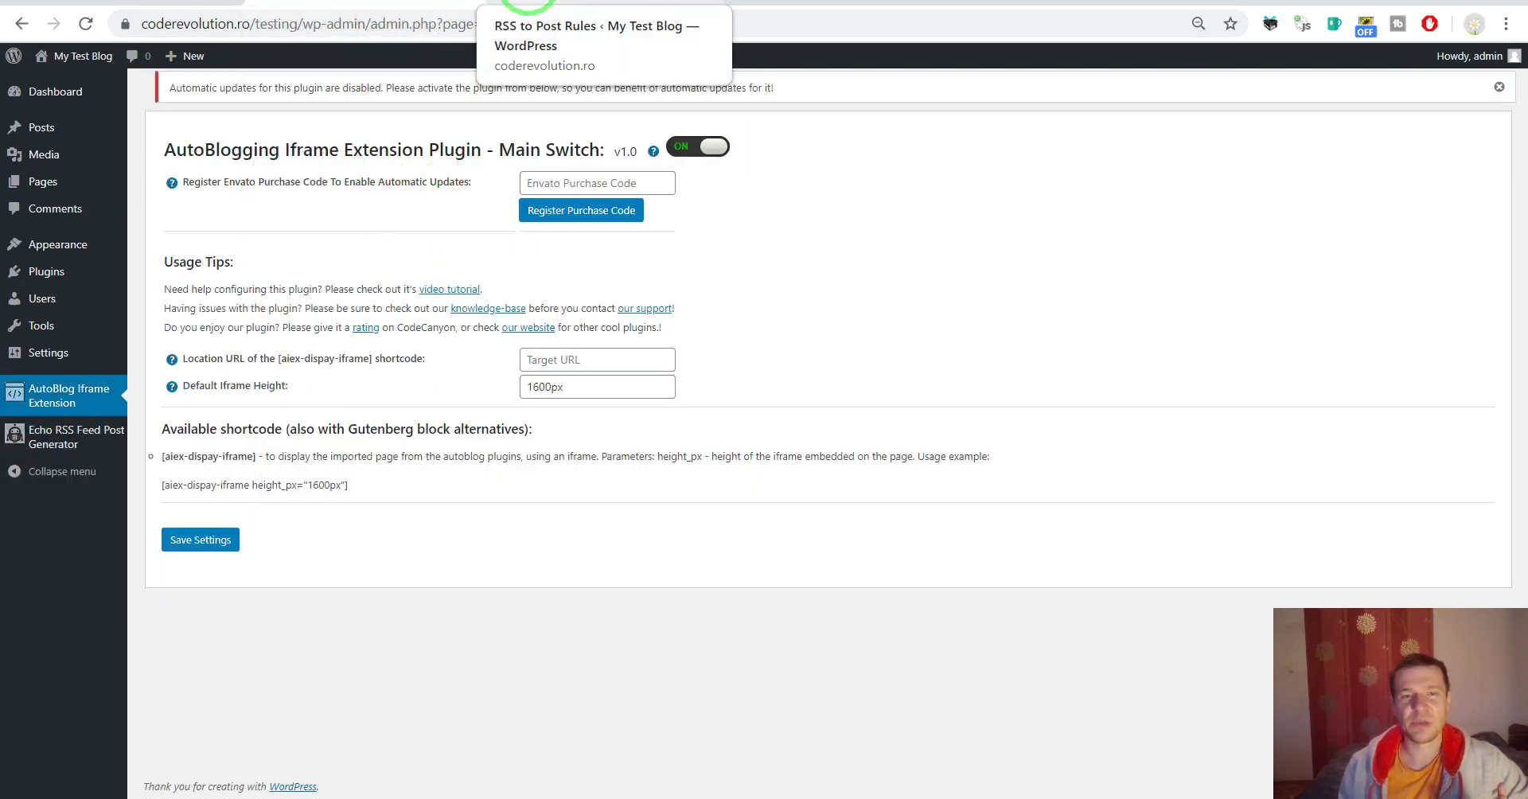
{"action": "left_click", "coordinate": [528, 3]}
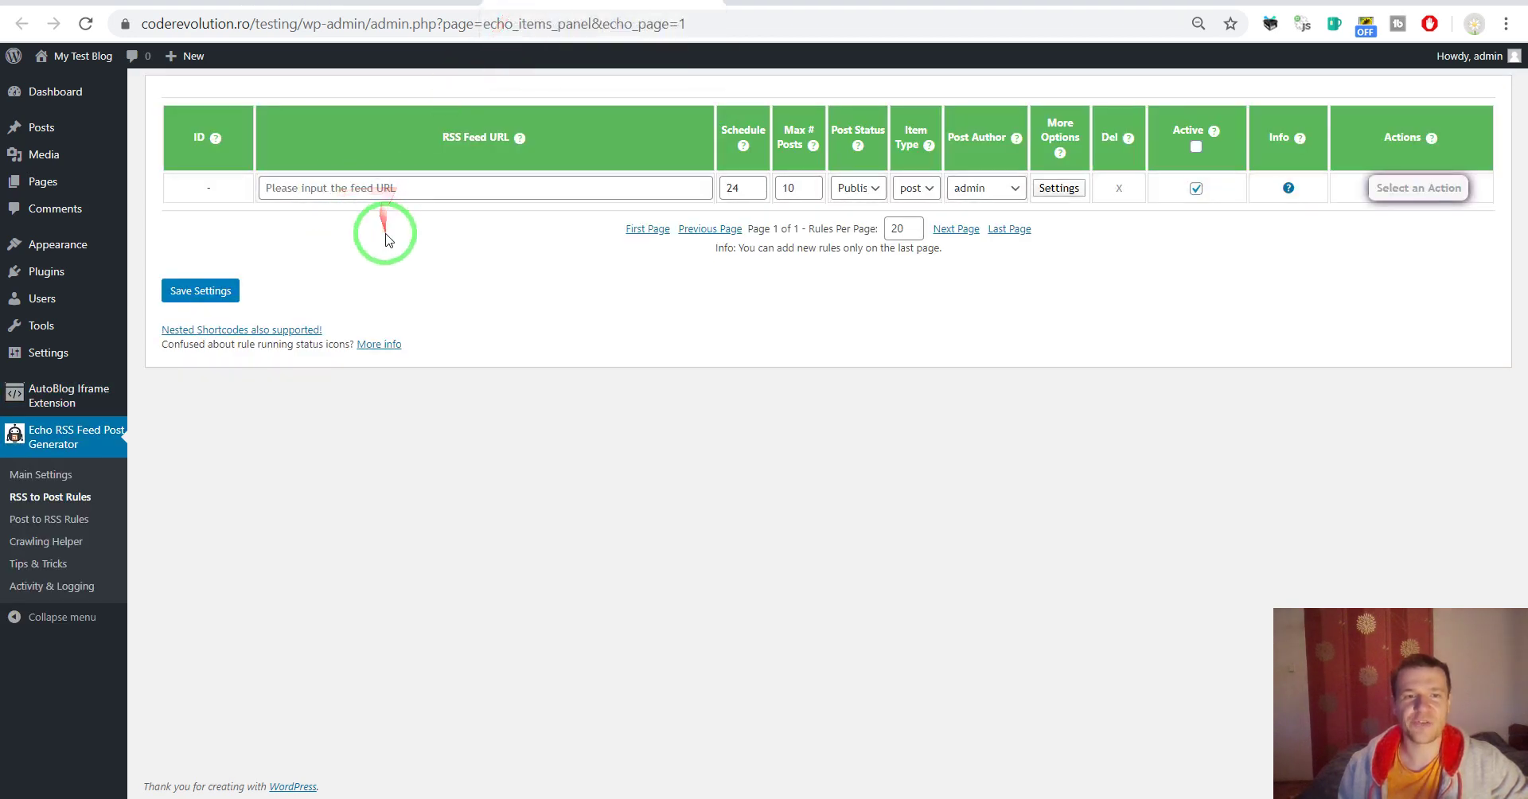
{"action": "left_click", "coordinate": [396, 187]}
{"action": "left_click", "coordinate": [358, 406]}
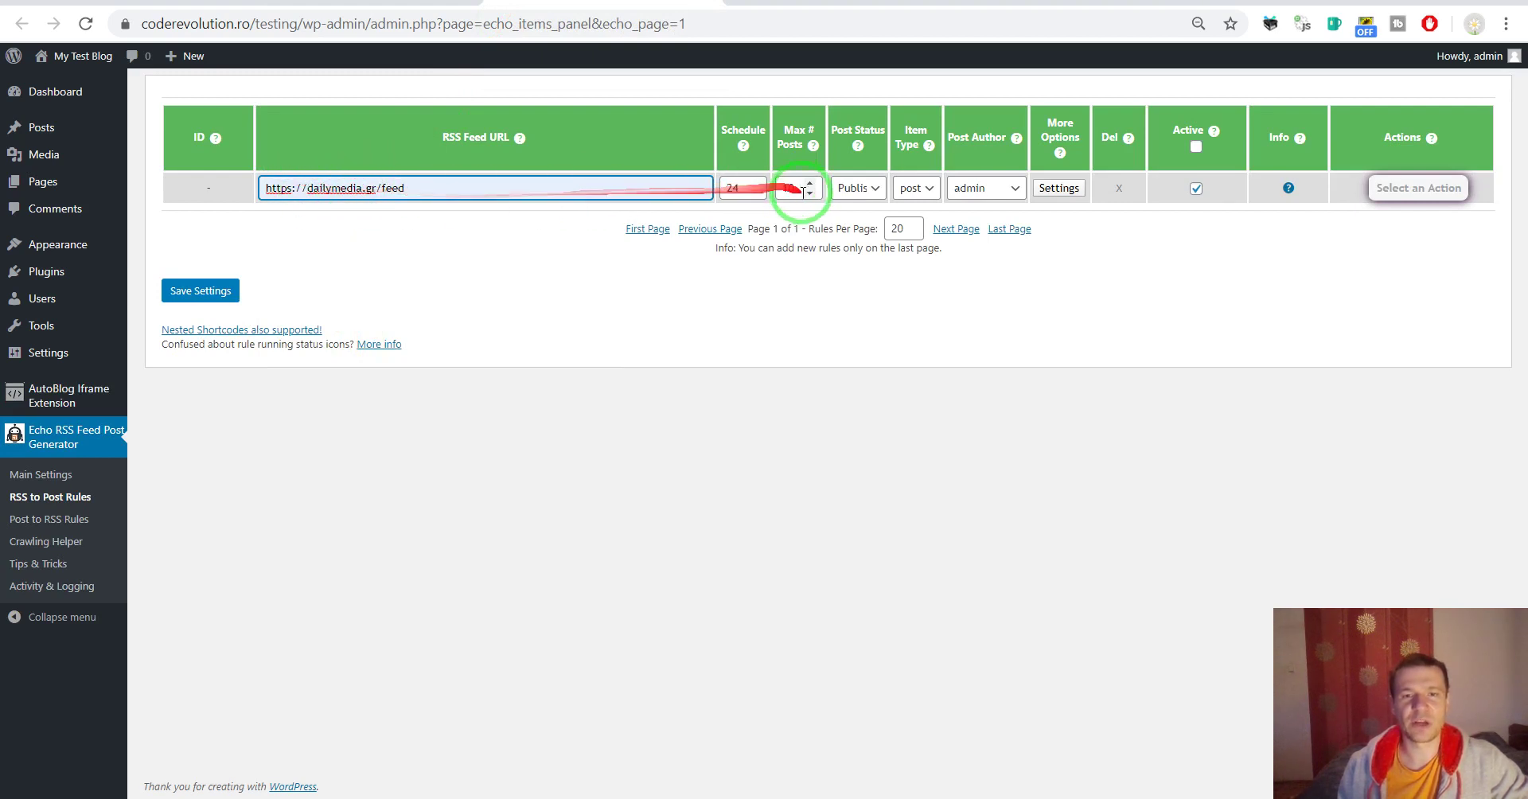
{"action": "double_click", "coordinate": [803, 191]}
{"action": "type", "text": "2"}
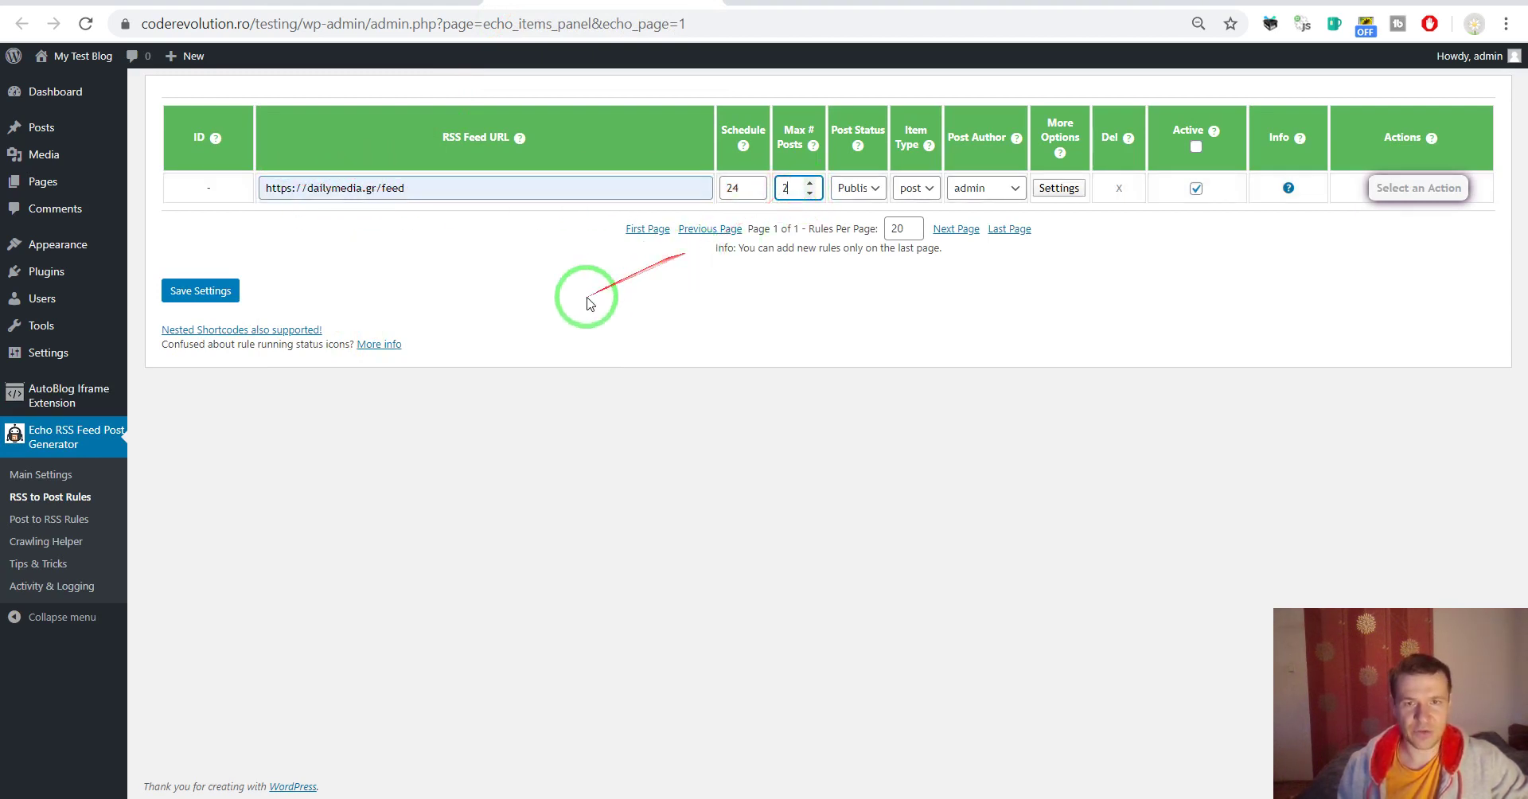
{"action": "left_click", "coordinate": [200, 290]}
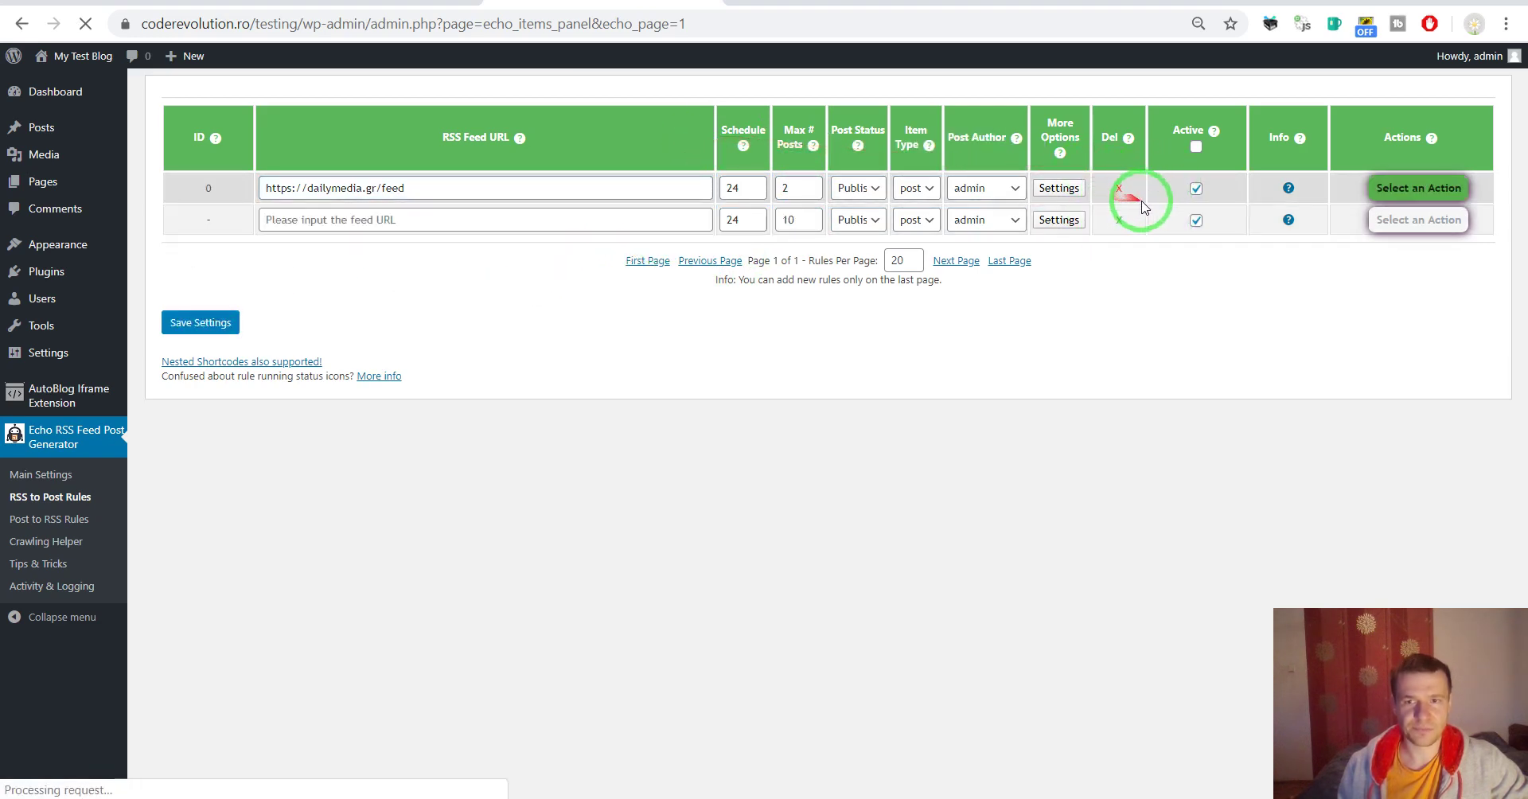
Look over the advanced settings of the dailymedia.gr feed rule and run that rule immediately
{"action": "left_click", "coordinate": [1059, 188]}
{"action": "scroll", "coordinate": [717, 398], "scroll_direction": "down", "scroll_amount": 10}
{"action": "scroll", "coordinate": [599, 460], "scroll_direction": "down", "scroll_amount": 5}
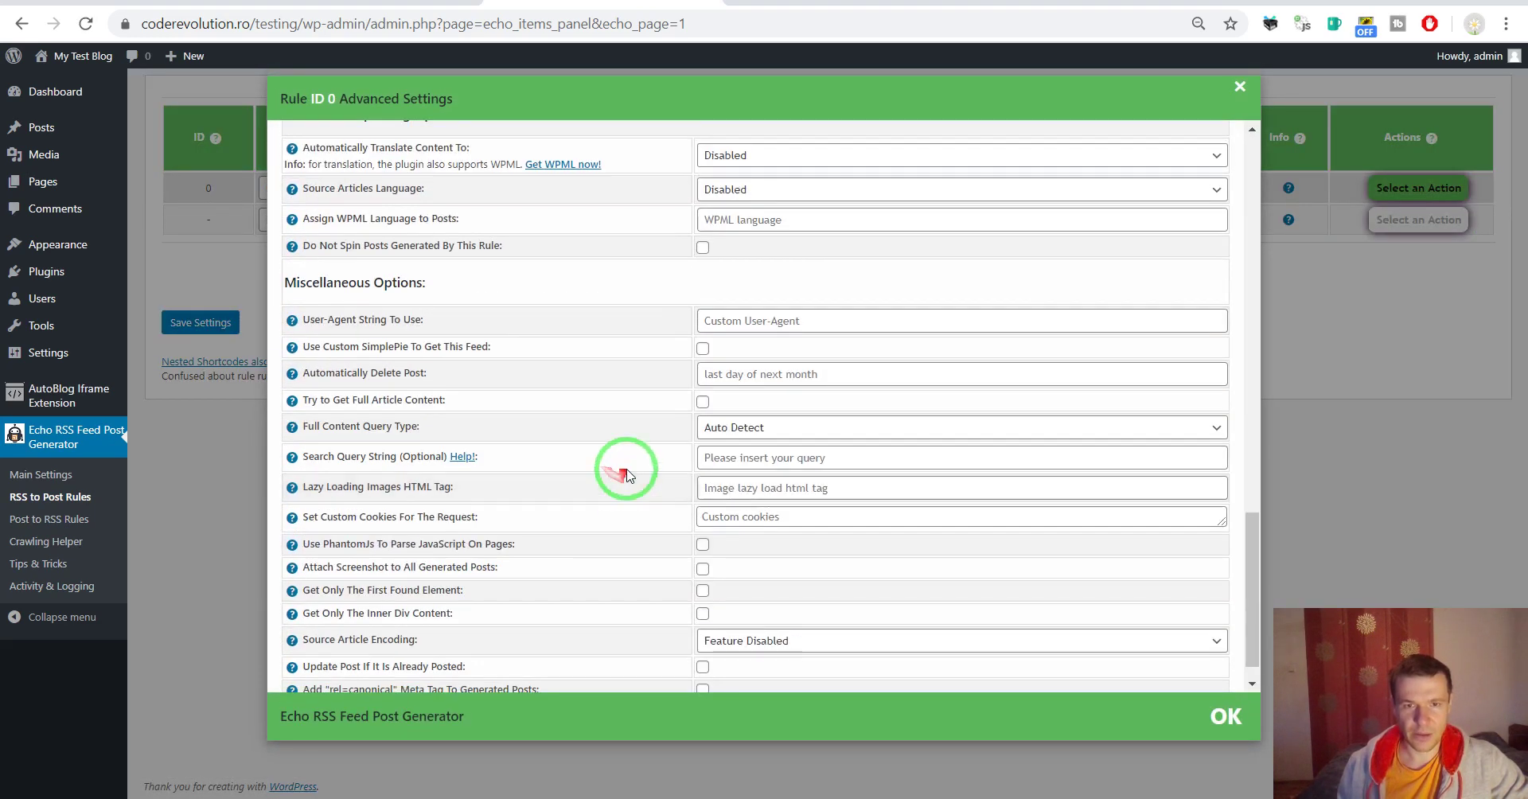
{"action": "scroll", "coordinate": [624, 467], "scroll_direction": "up", "scroll_amount": 6}
{"action": "left_click", "coordinate": [1419, 190]}
{"action": "left_click", "coordinate": [1416, 222]}
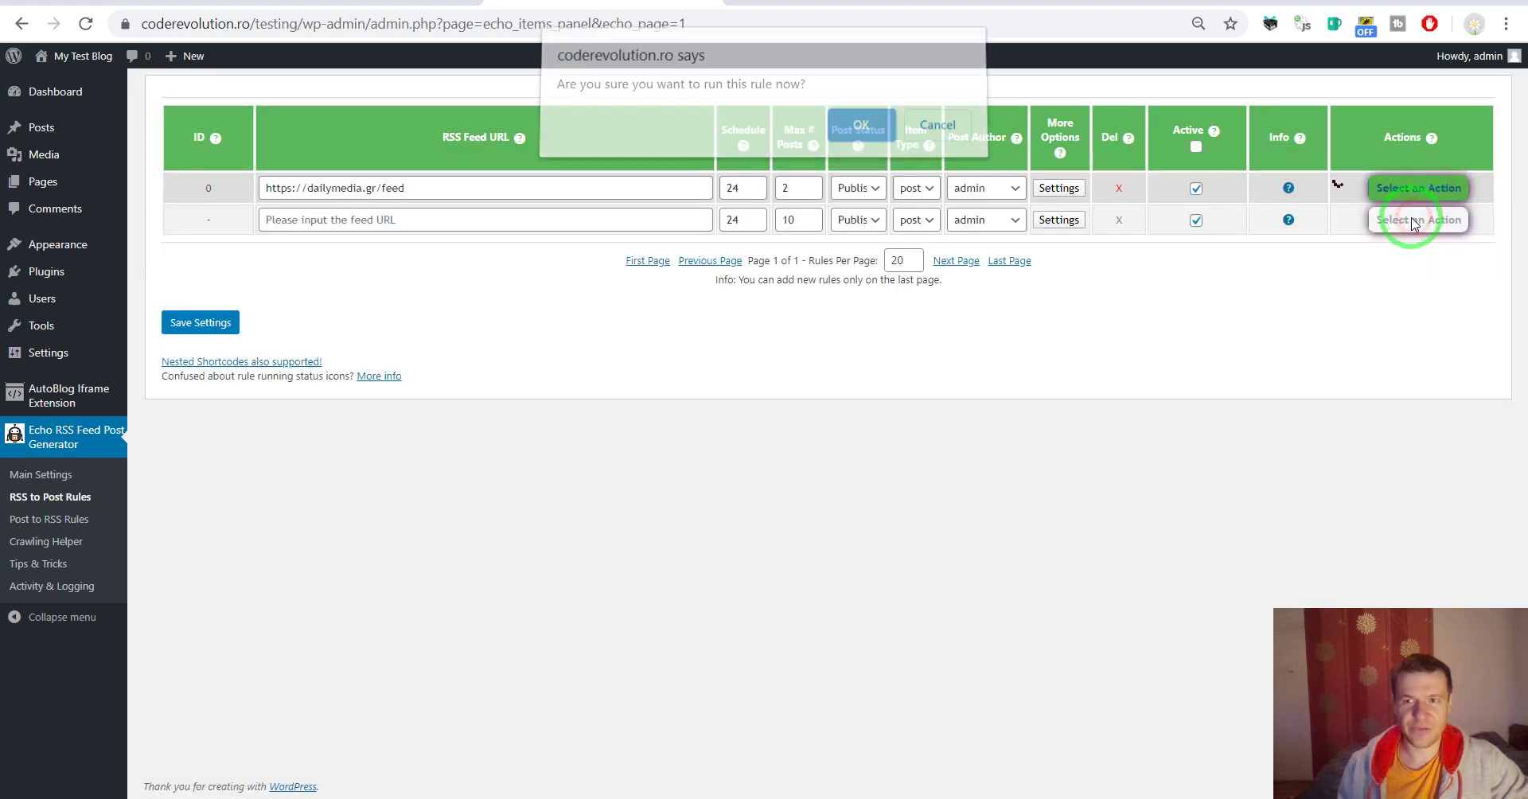
{"action": "key", "text": "Return"}
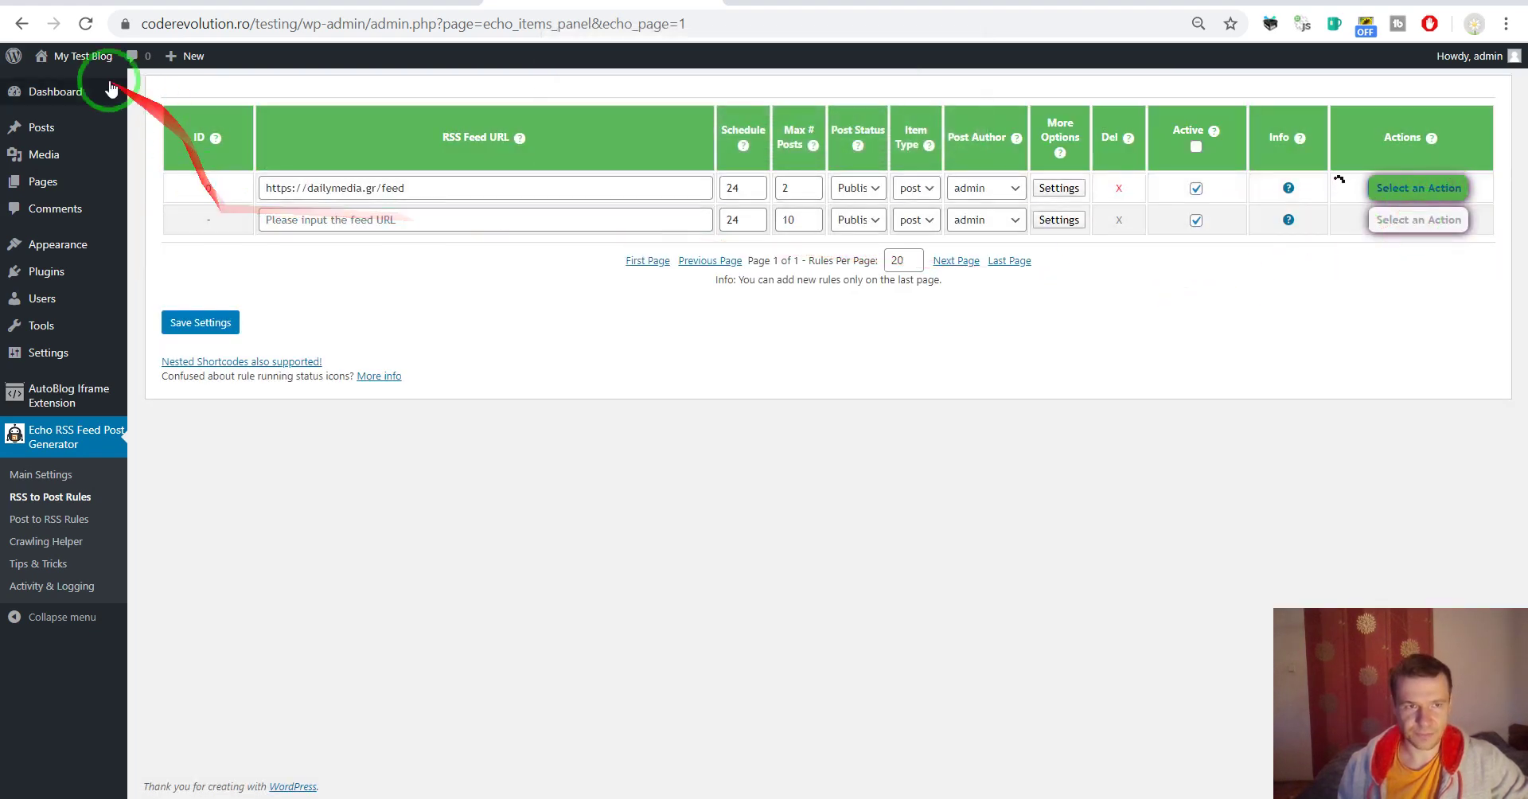
Open the blog's front page in a separate tab and reload it to check the imported posts against the rule's running status
{"action": "mouse_move", "coordinate": [74, 61]}
{"action": "left_click", "coordinate": [179, 95]}
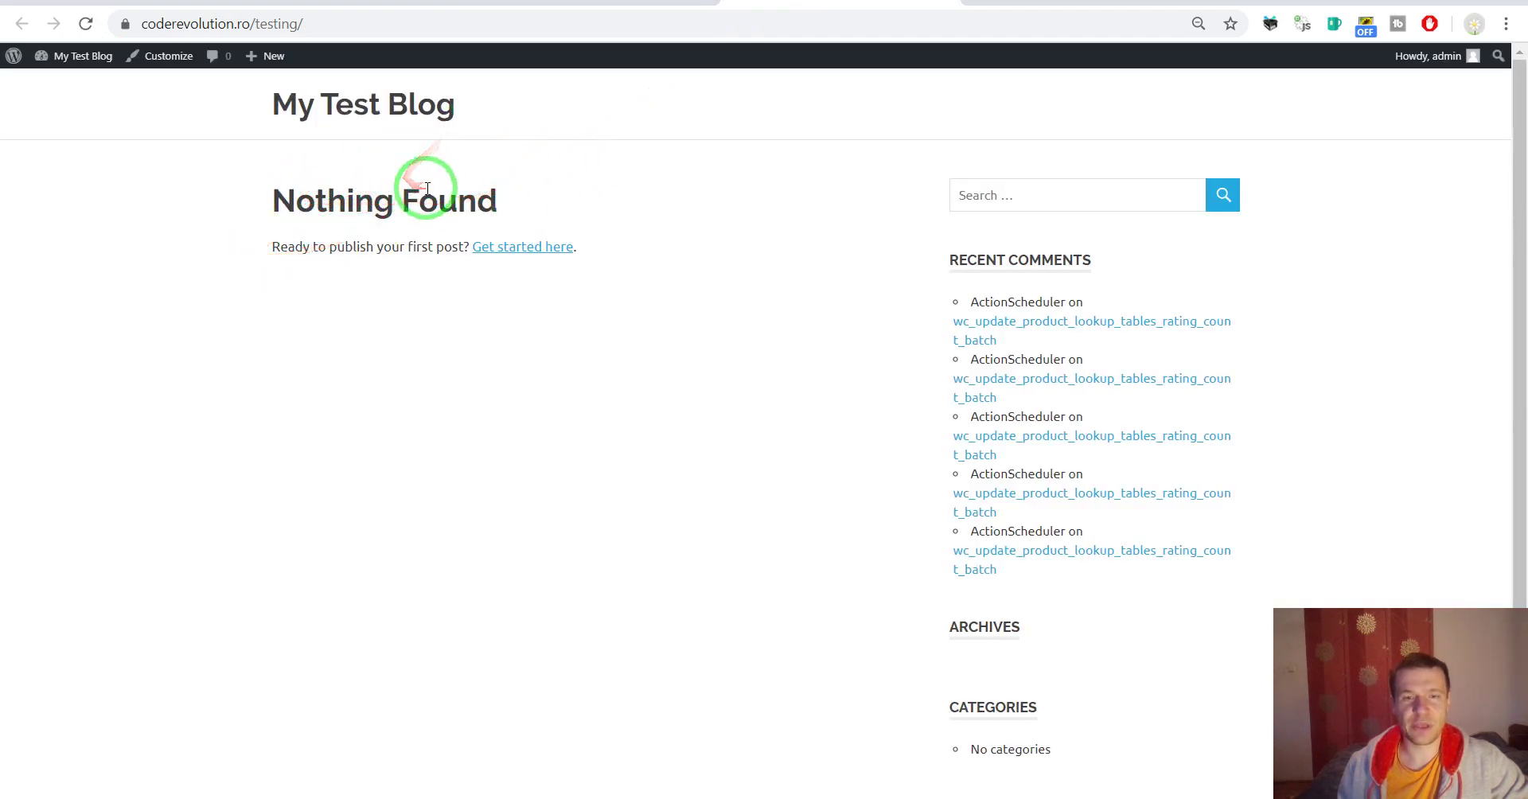
{"action": "left_click", "coordinate": [605, 3]}
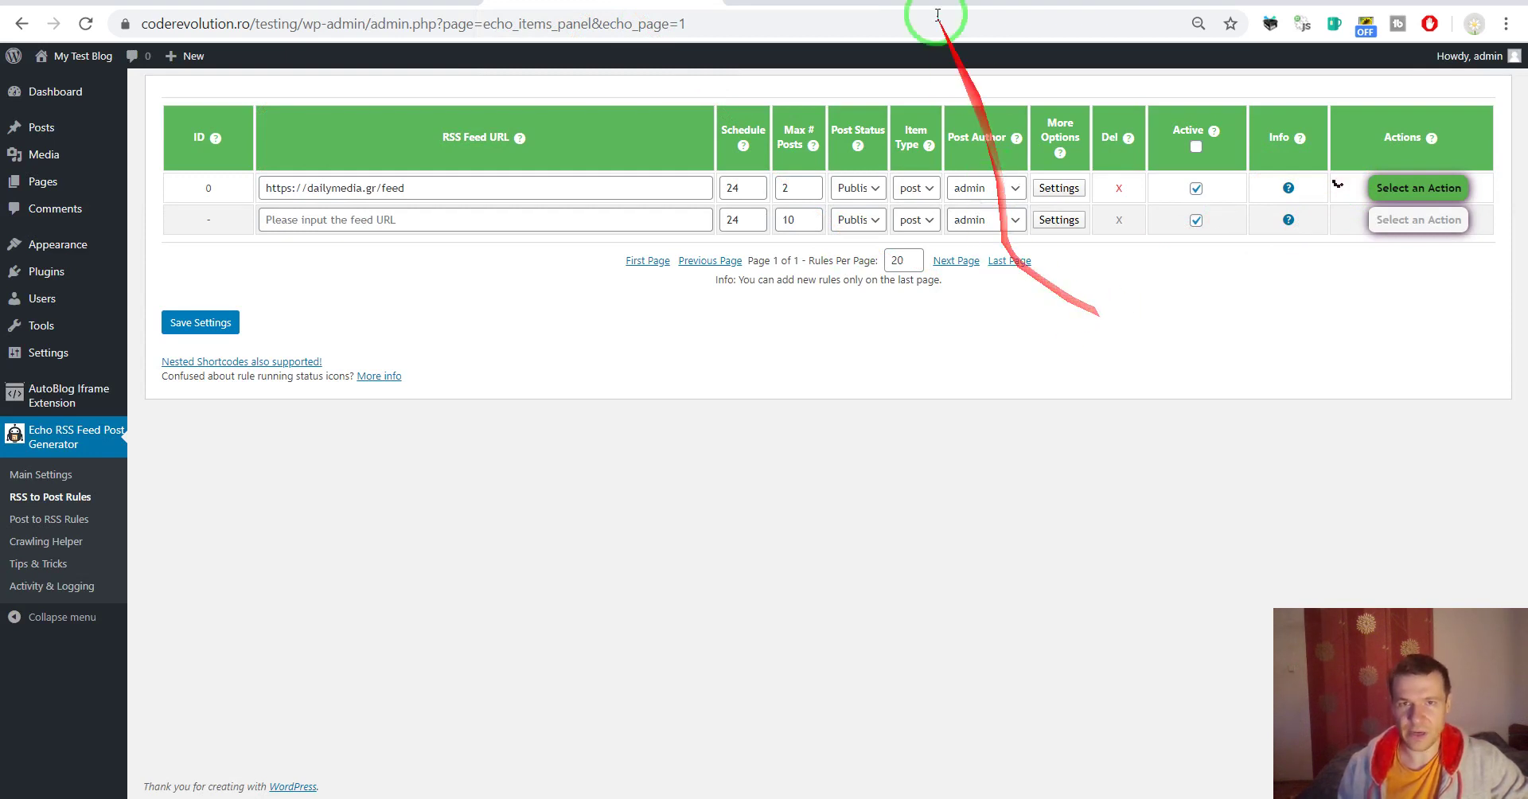
{"action": "left_click", "coordinate": [812, 4]}
{"action": "left_click", "coordinate": [85, 23]}
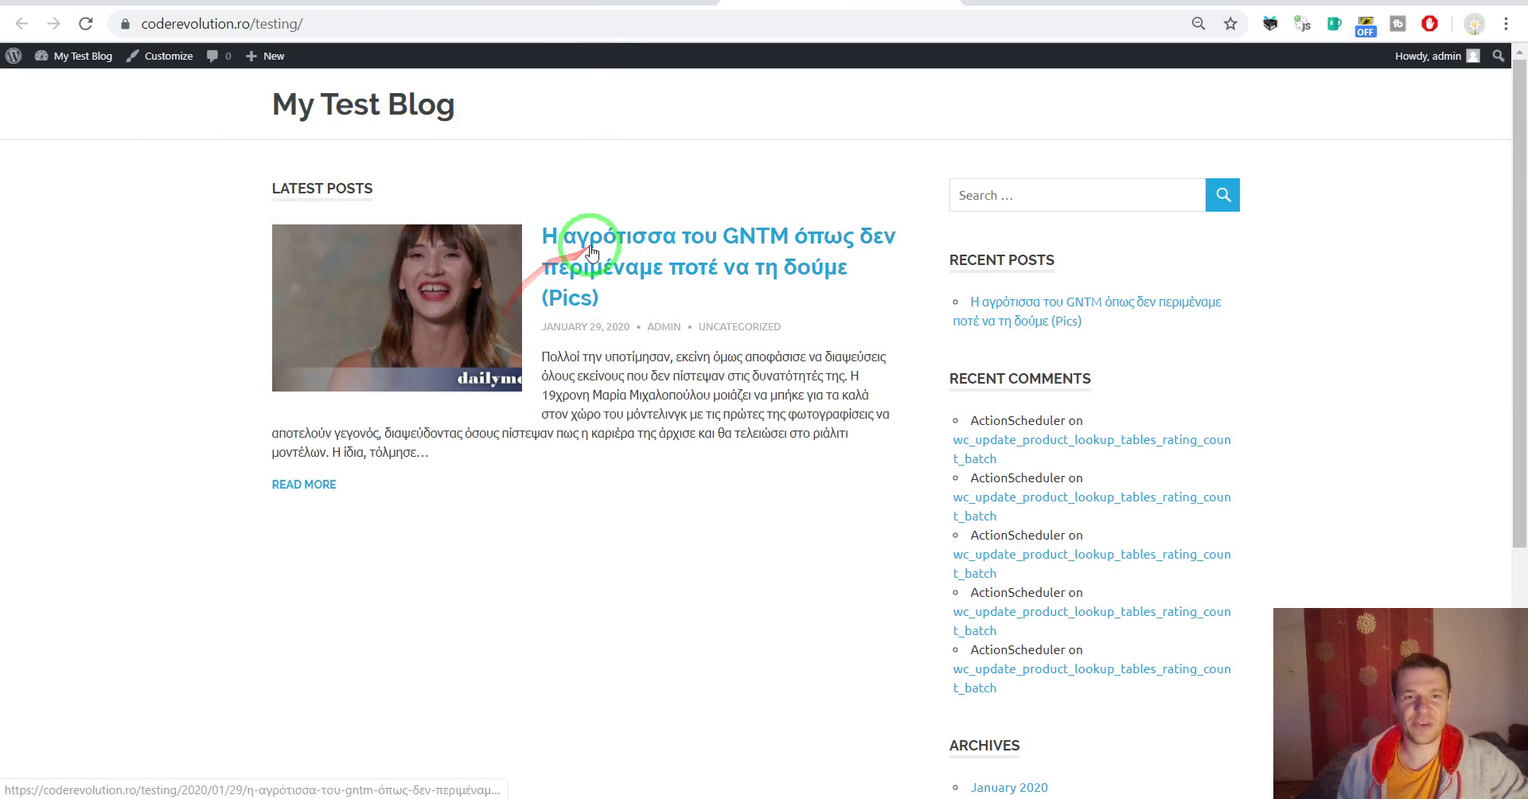
{"action": "left_click", "coordinate": [86, 23]}
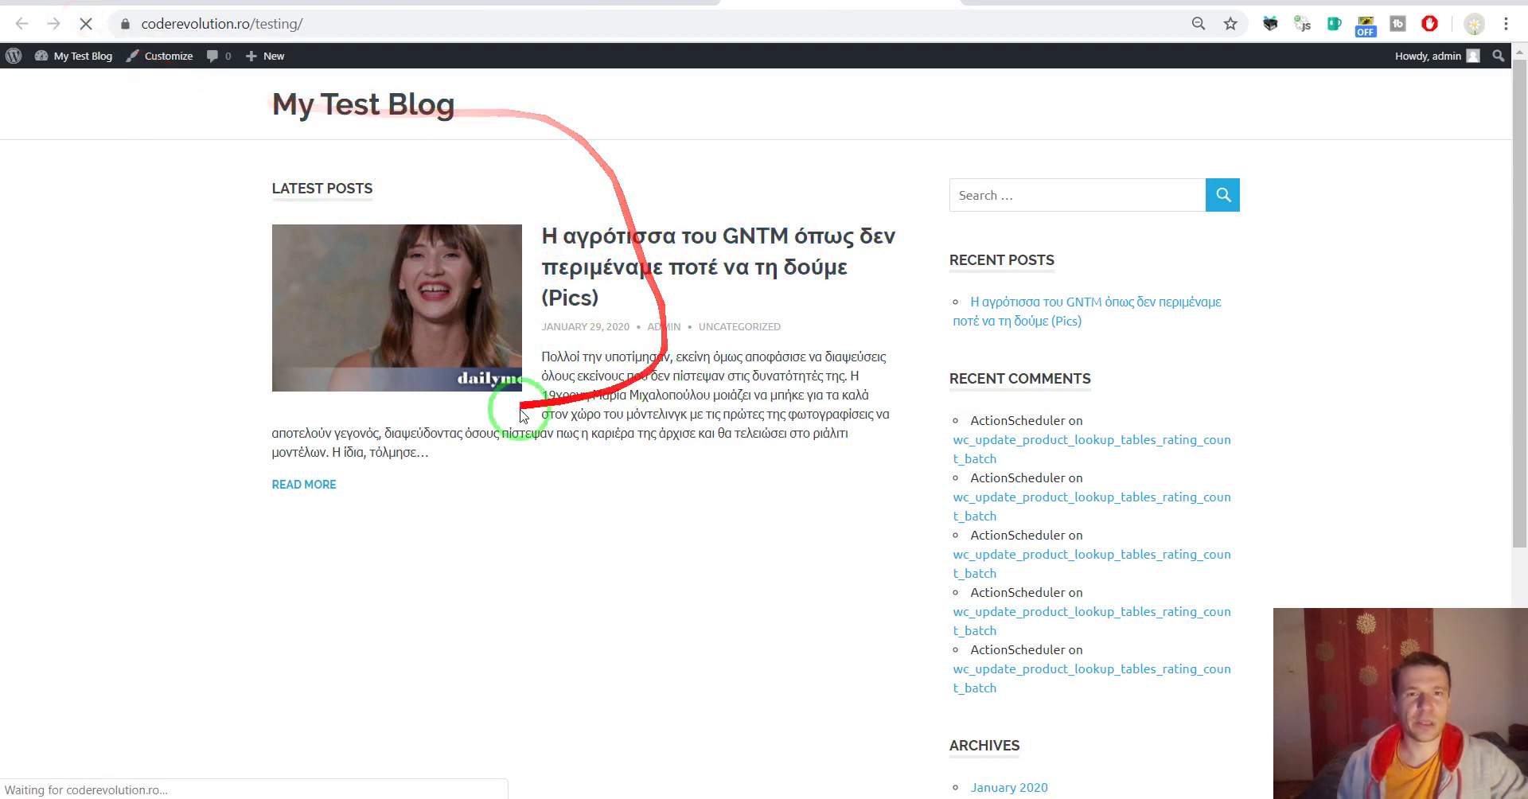
{"action": "left_click", "coordinate": [605, 3]}
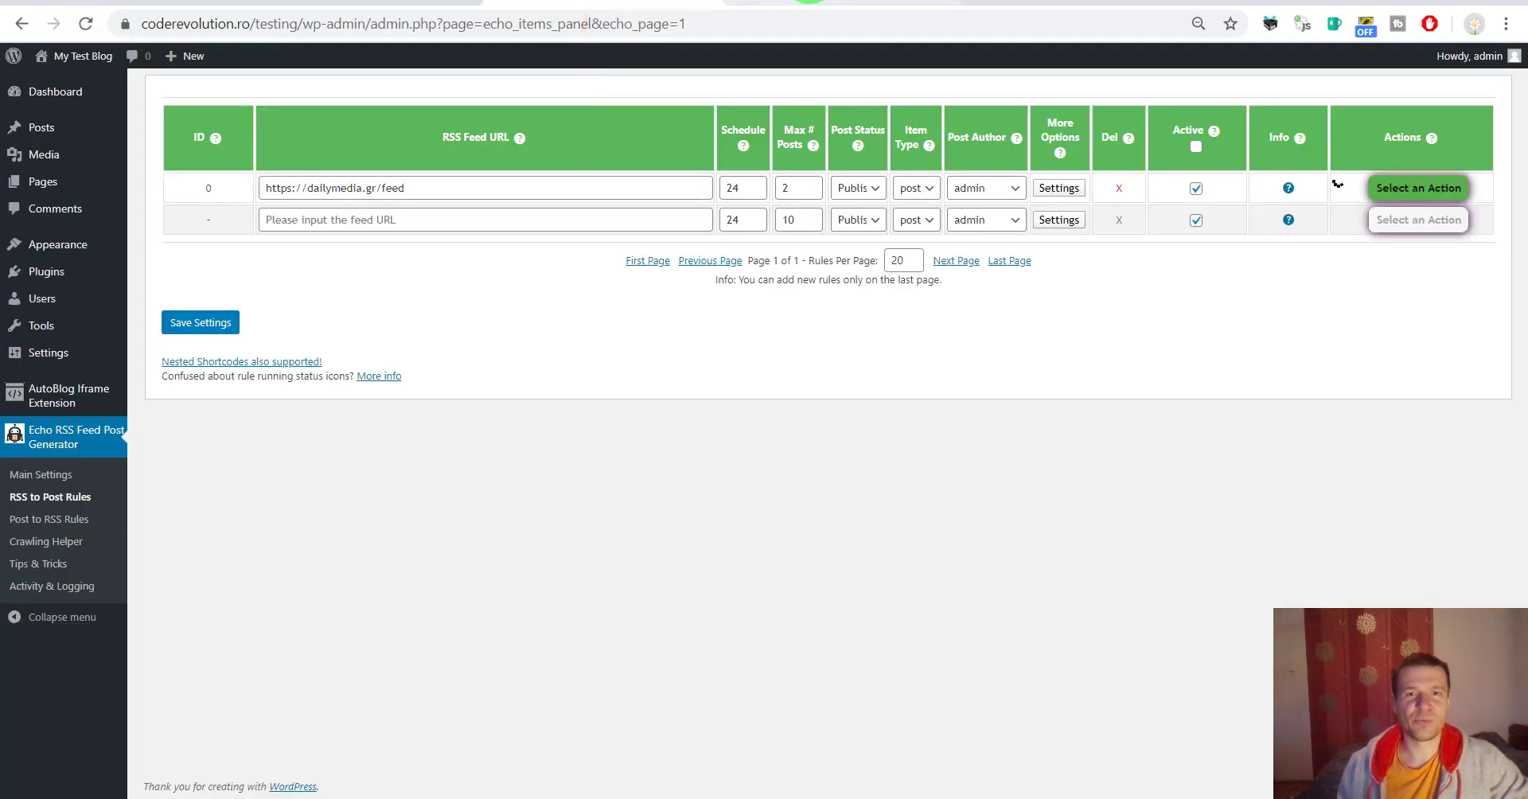
{"action": "left_click", "coordinate": [835, 4]}
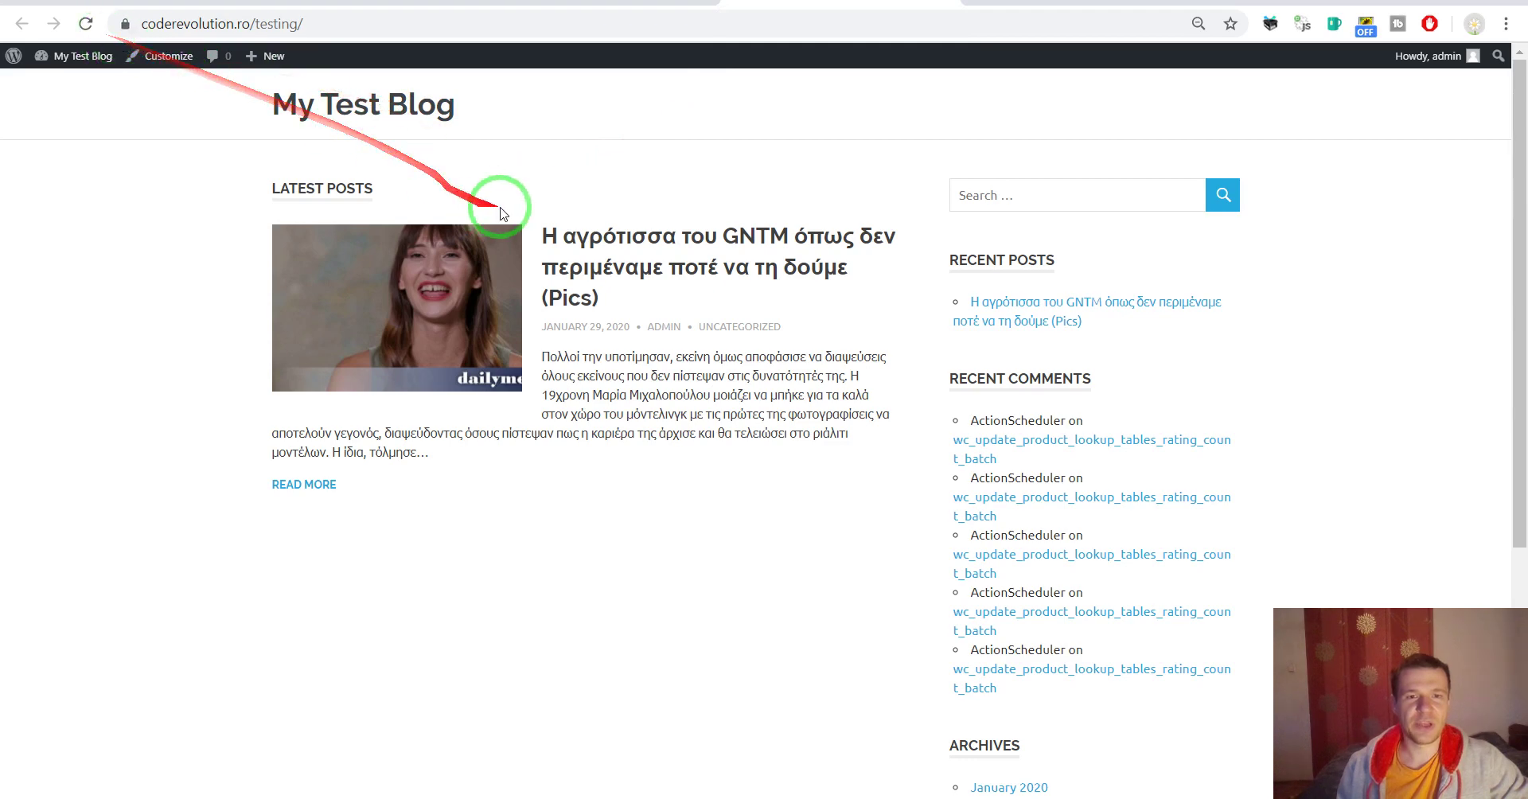
Open the imported GNTM post, look through its content and return to the blog's front page to review the latest posts
{"action": "middle_click", "coordinate": [550, 237]}
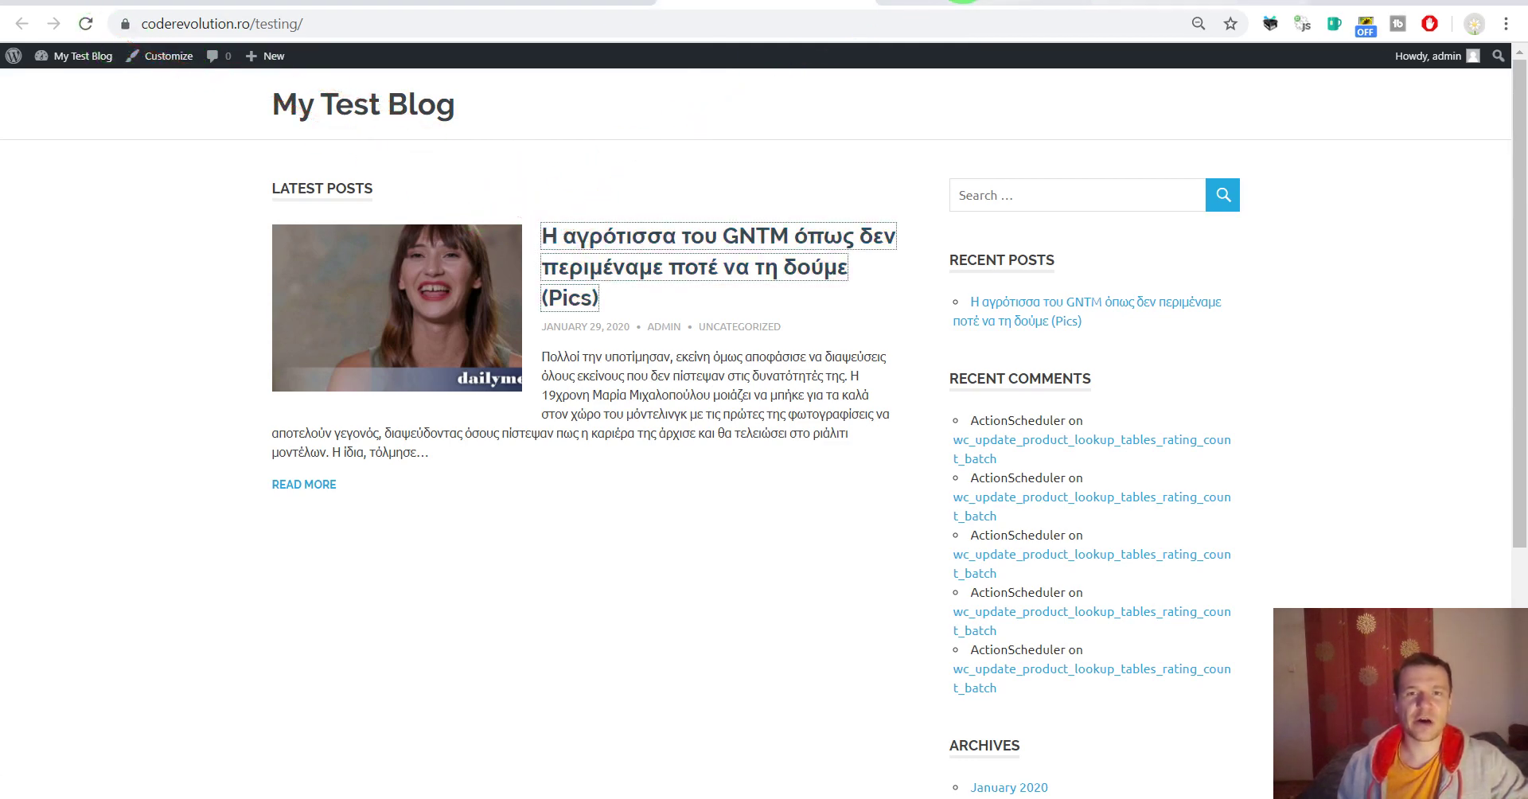
{"action": "left_click", "coordinate": [956, 4]}
{"action": "left_click", "coordinate": [828, 3]}
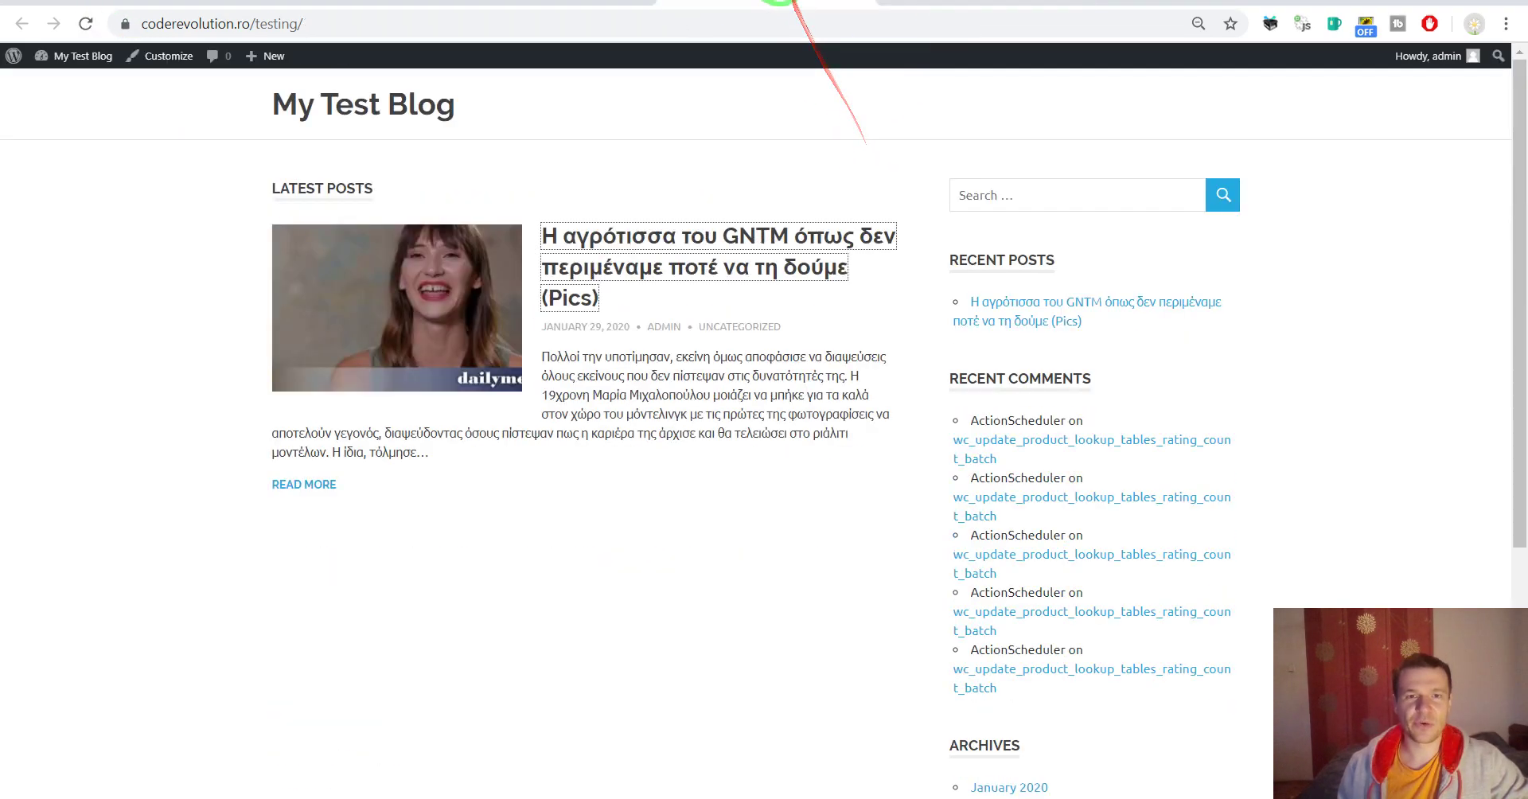
{"action": "left_click", "coordinate": [587, 237]}
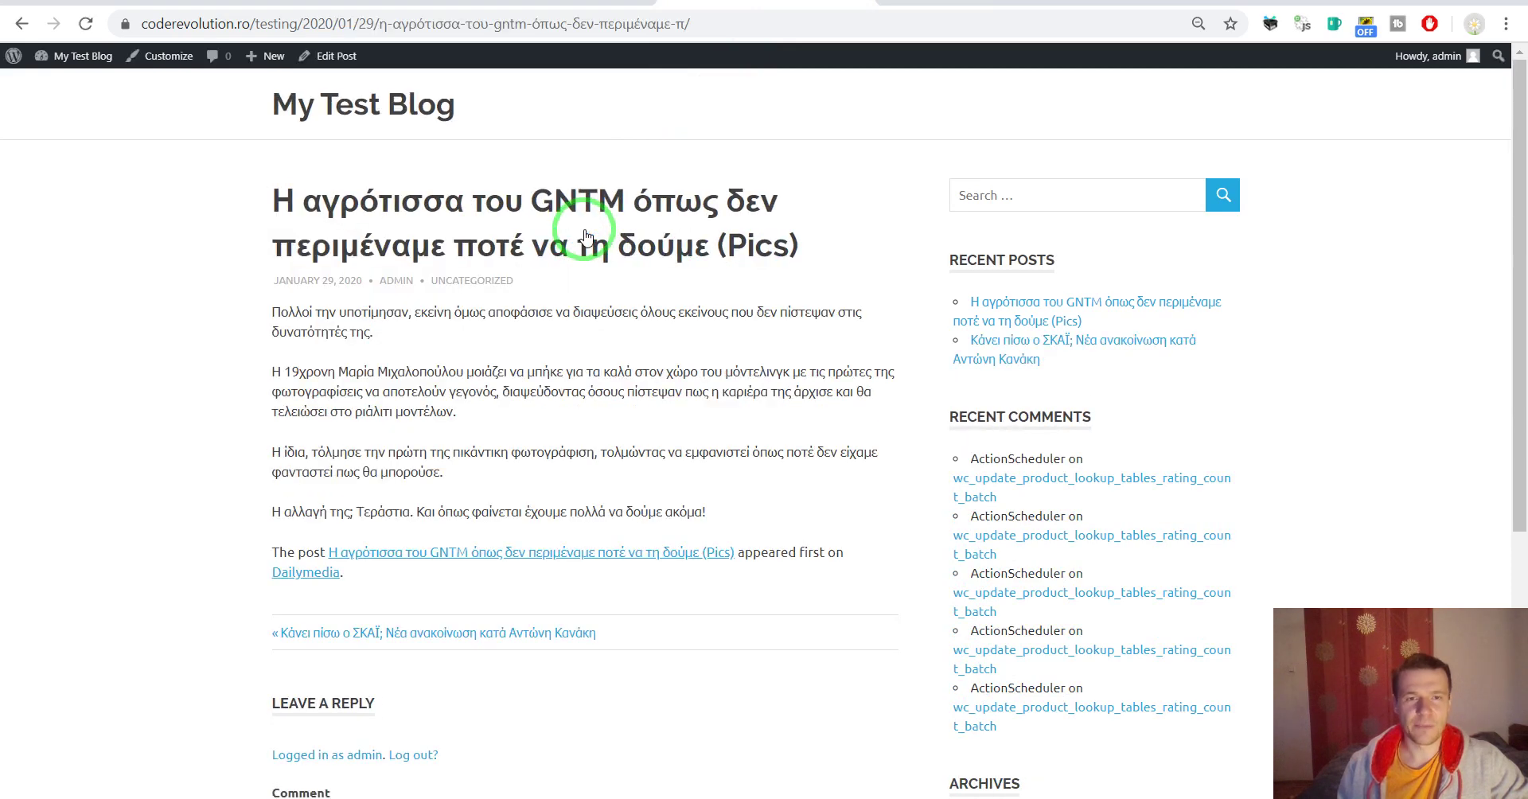
{"action": "scroll", "coordinate": [557, 398], "scroll_direction": "down", "scroll_amount": 4}
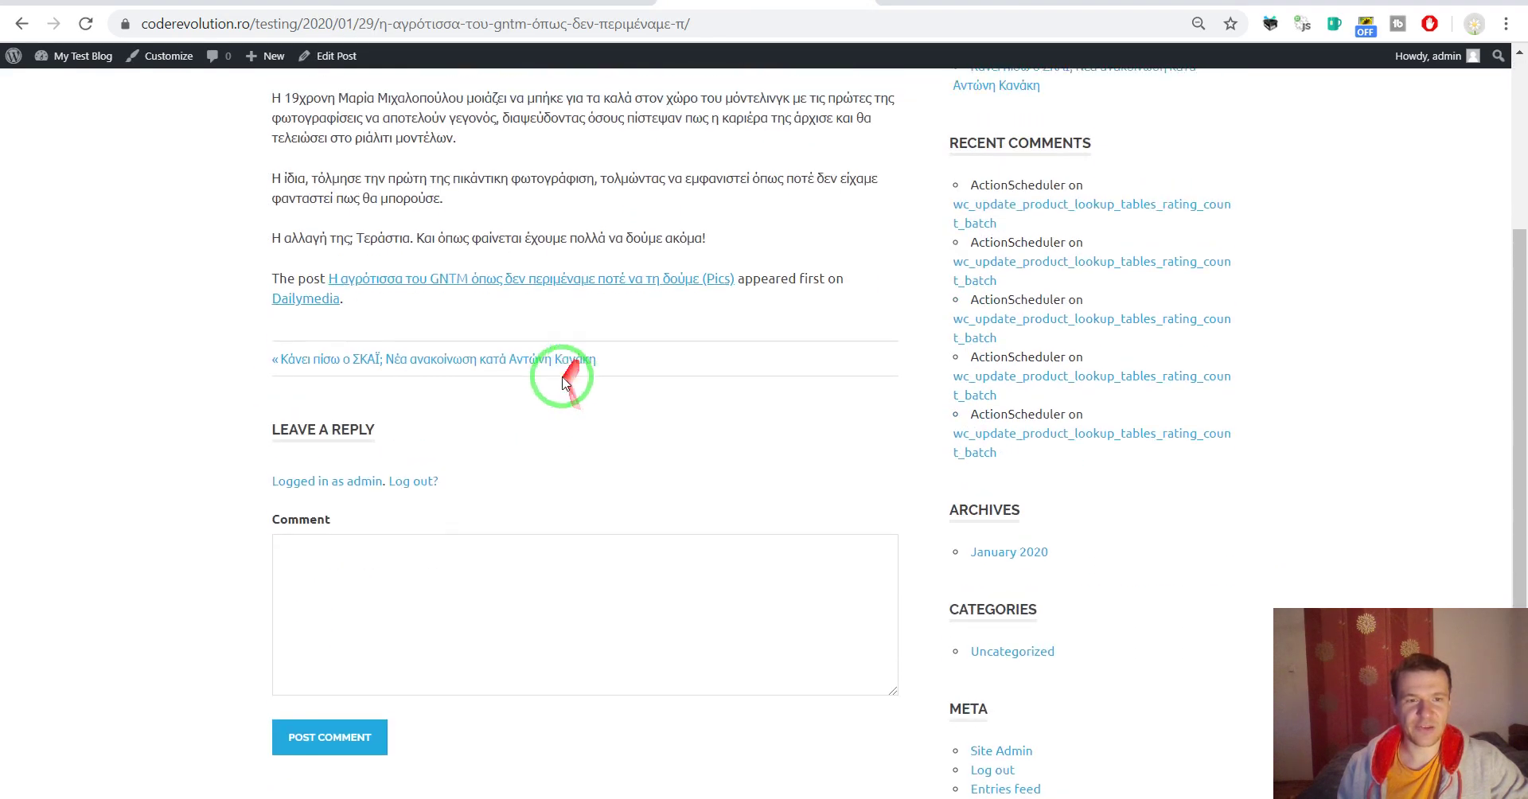
{"action": "scroll", "coordinate": [557, 374], "scroll_direction": "up", "scroll_amount": 4}
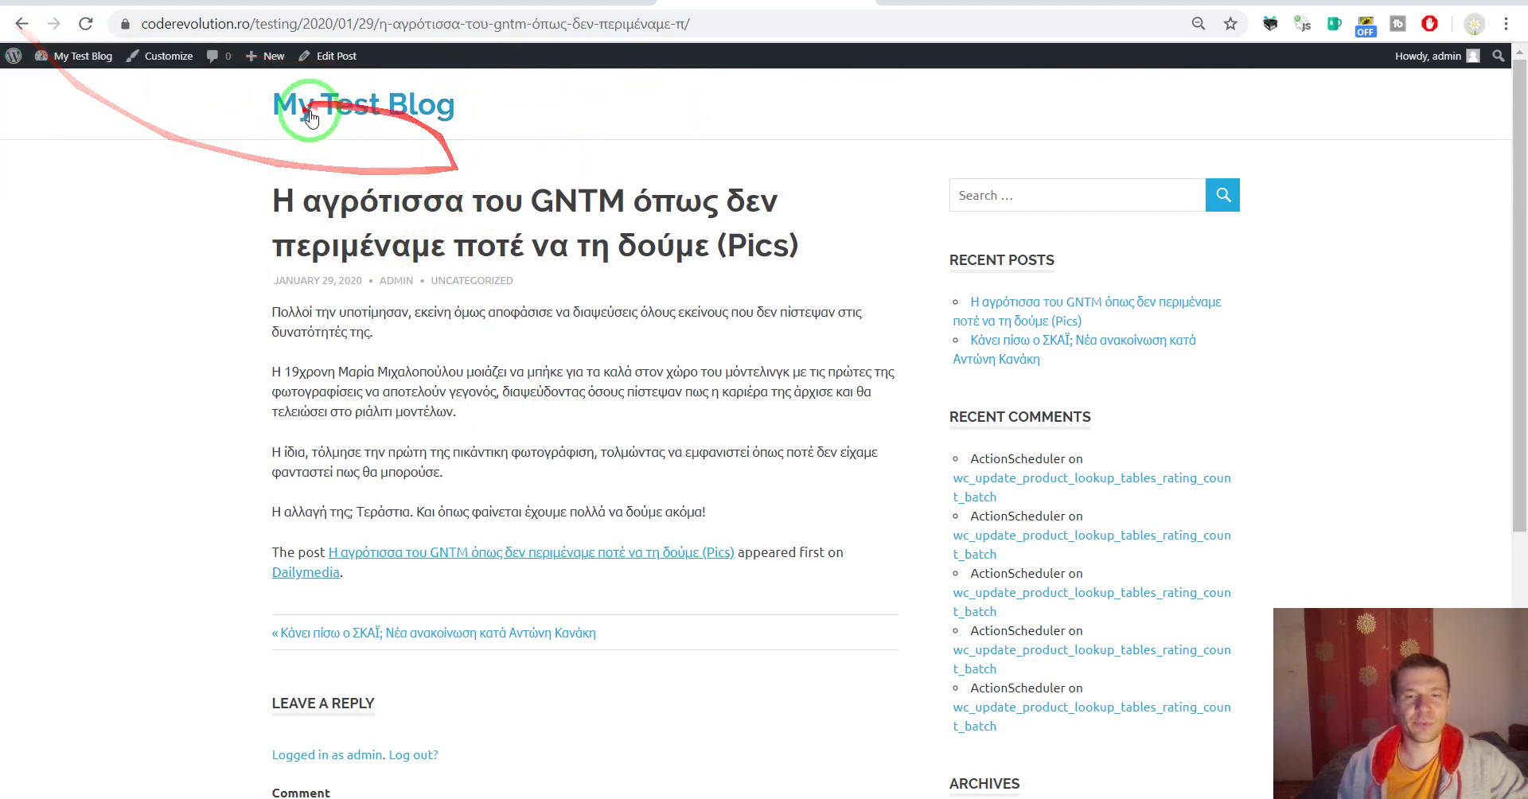
{"action": "left_click", "coordinate": [24, 23]}
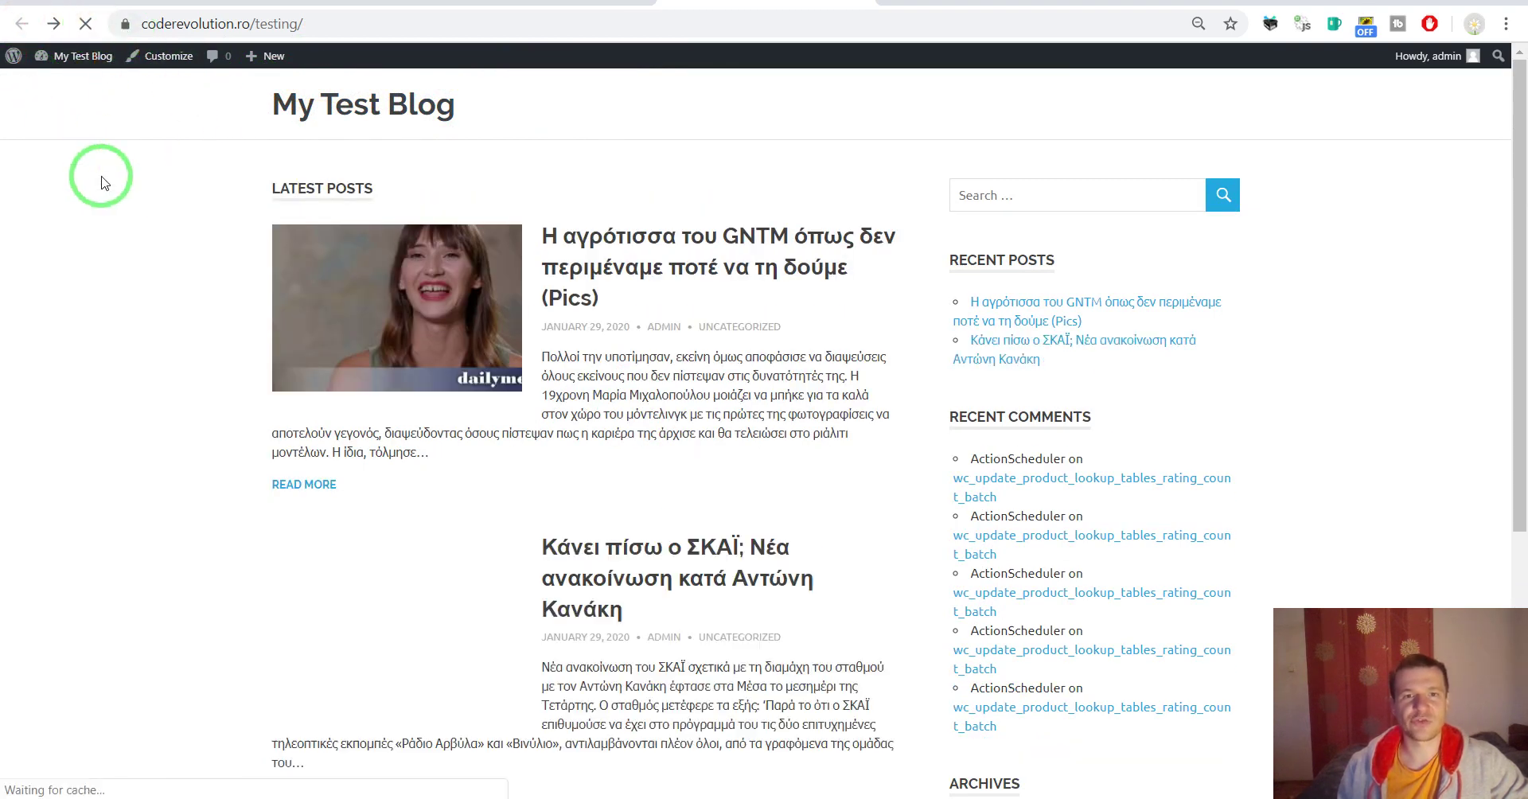
{"action": "scroll", "coordinate": [177, 300], "scroll_direction": "down", "scroll_amount": 3}
{"action": "scroll", "coordinate": [504, 256], "scroll_direction": "up", "scroll_amount": 3}
Deactivate the dailymedia.gr feed rule in RSS to Post Rules and save the settings
{"action": "left_click", "coordinate": [561, 2]}
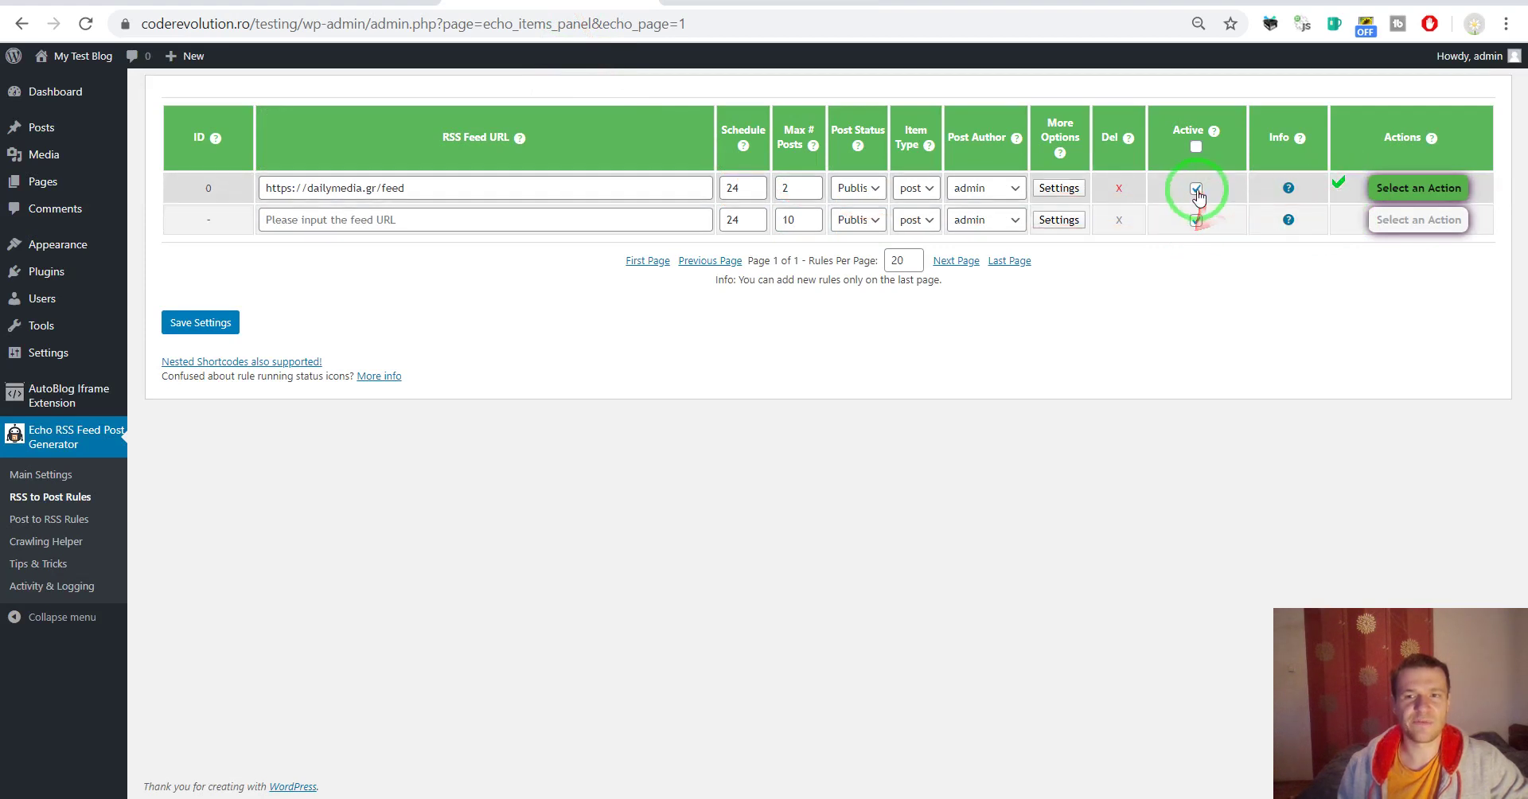
{"action": "left_click", "coordinate": [208, 322]}
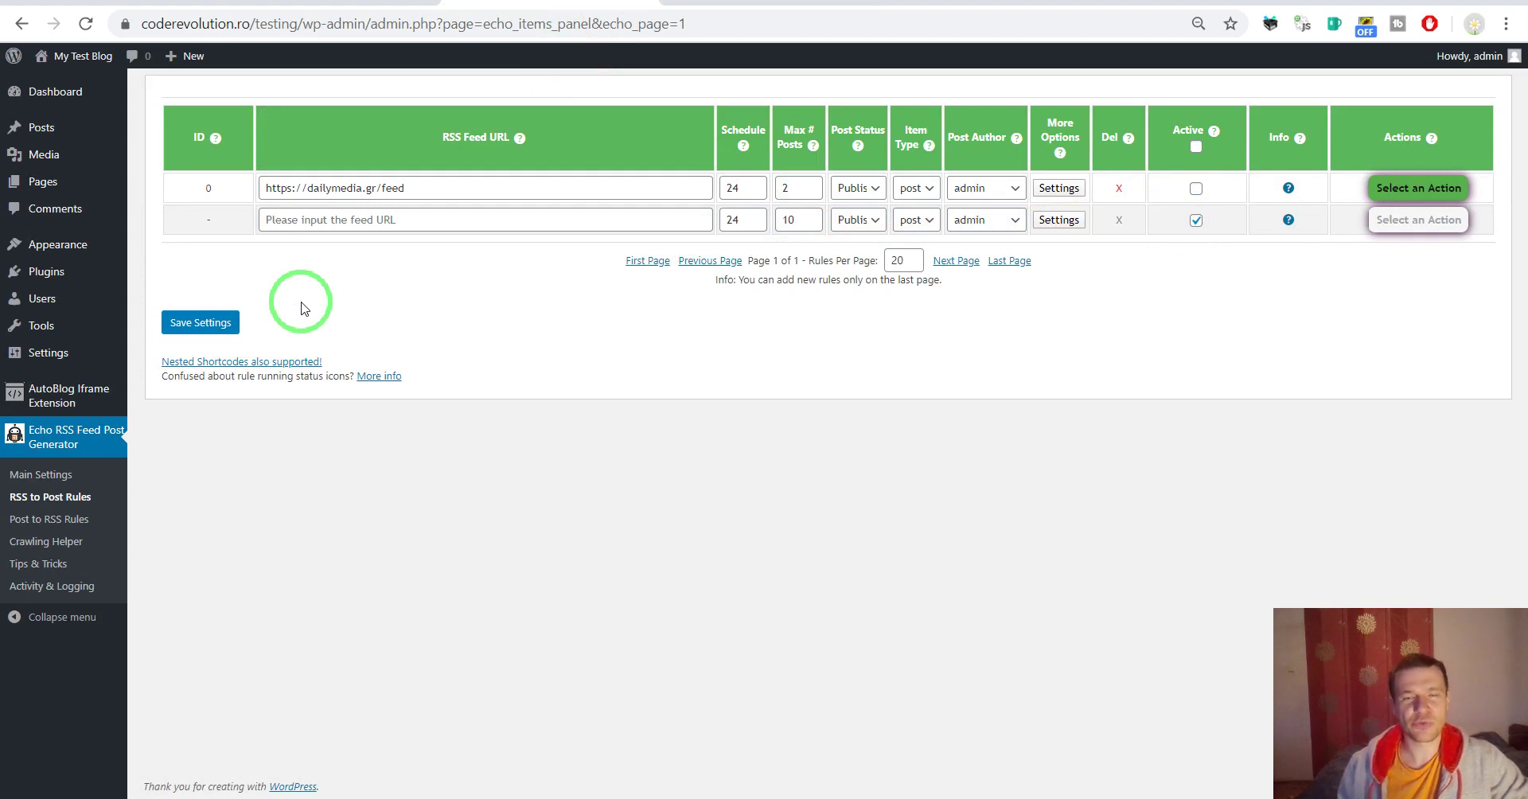
Recheck the blog's front page, and copy the example shortcode [aiex-dispay-iframe height_px="1600px"] from the AutoBlog Iframe Extension settings
{"action": "left_click", "coordinate": [768, 4]}
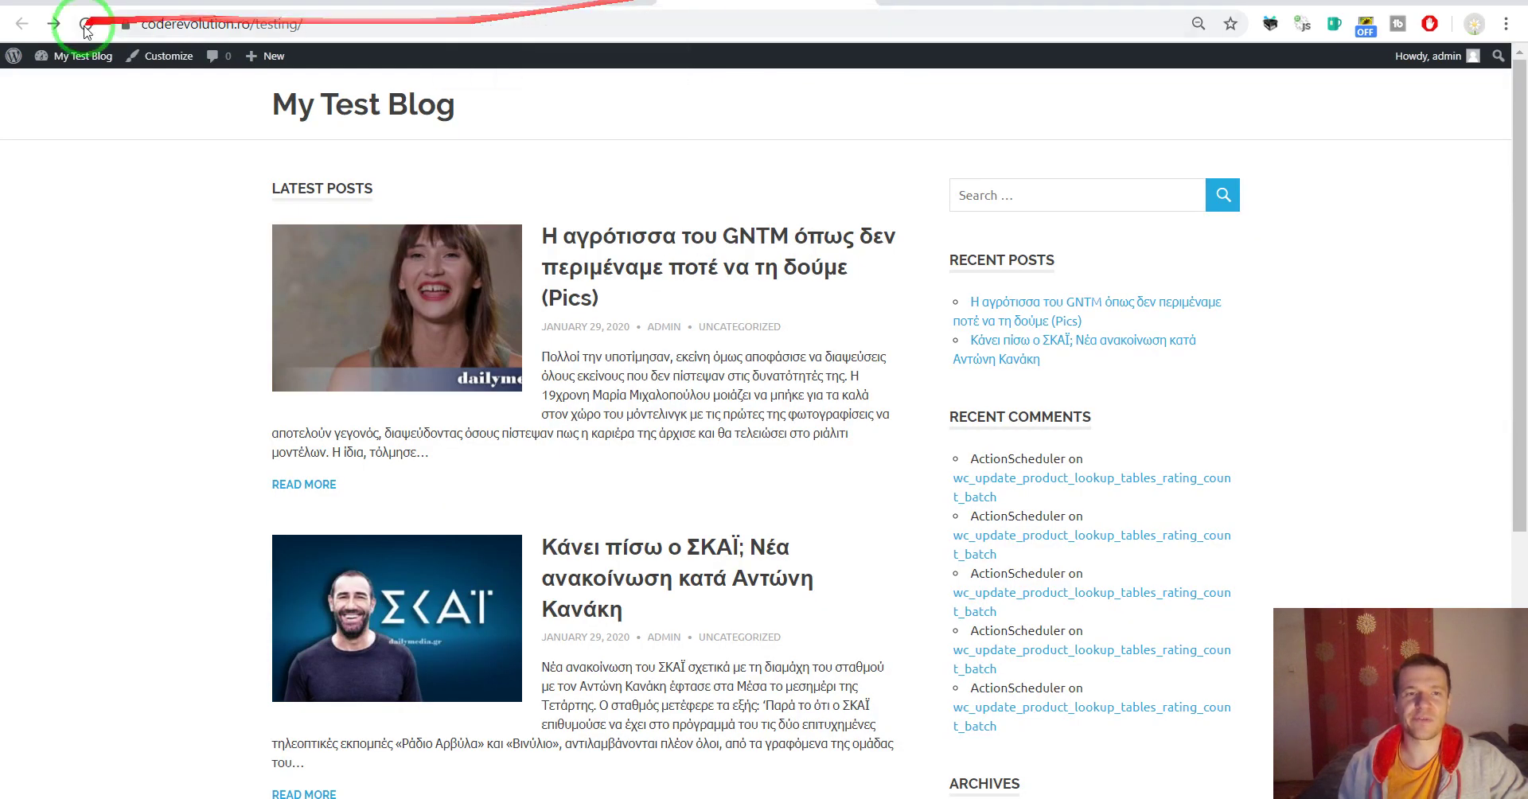
{"action": "left_click", "coordinate": [86, 24]}
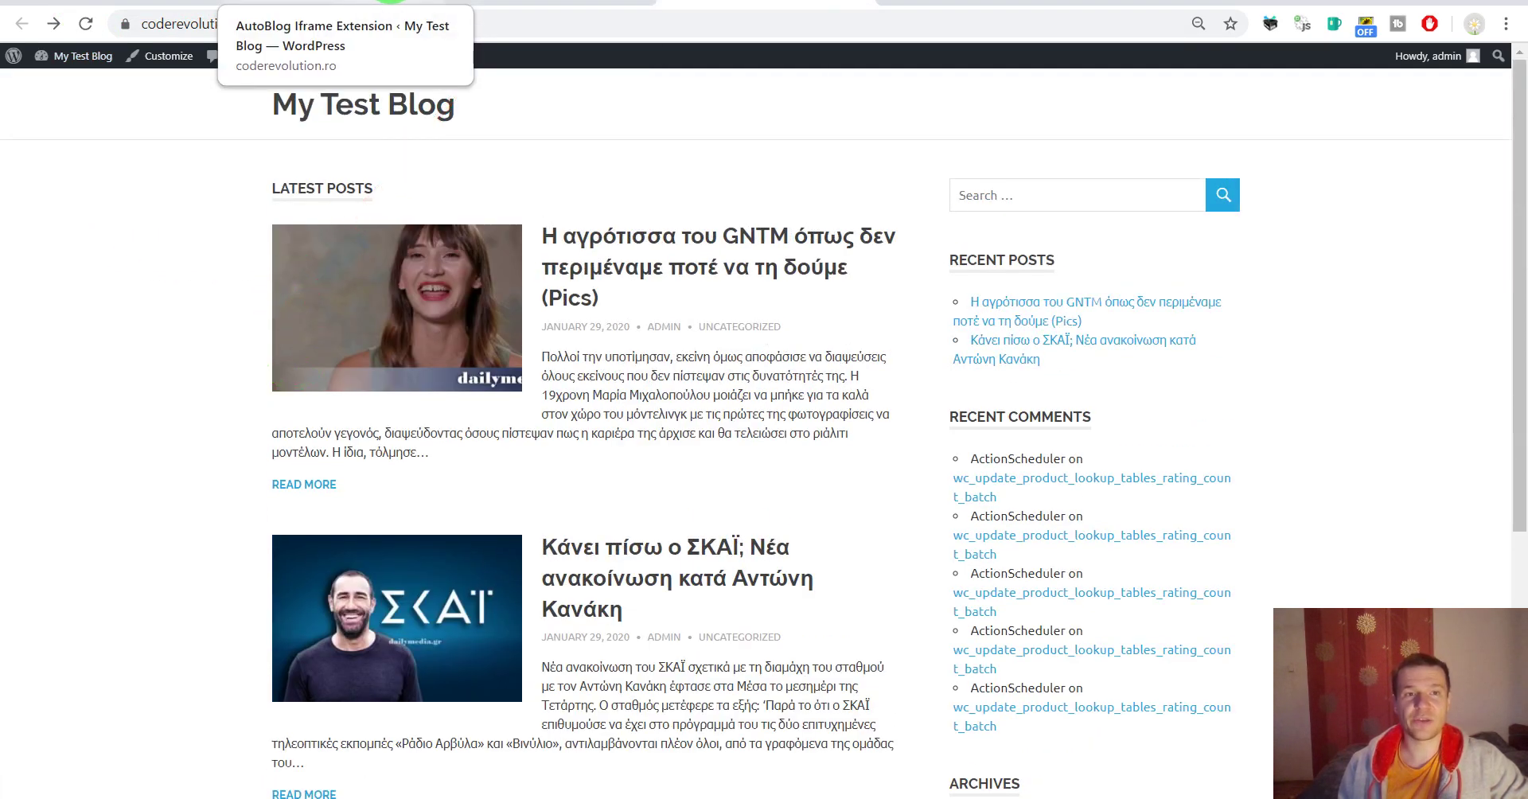
{"action": "left_click", "coordinate": [366, 3]}
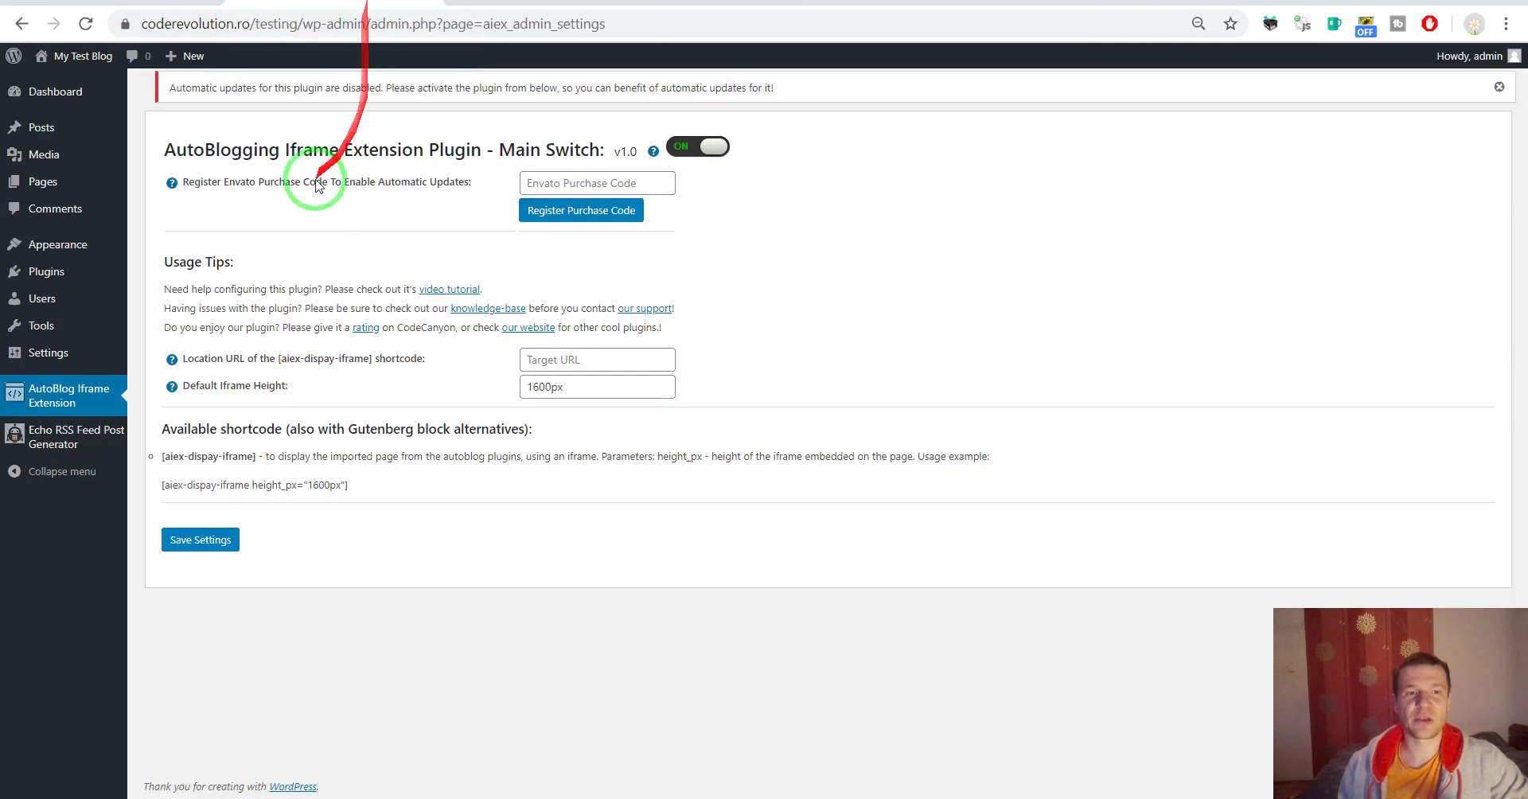
{"action": "left_click", "coordinate": [82, 395]}
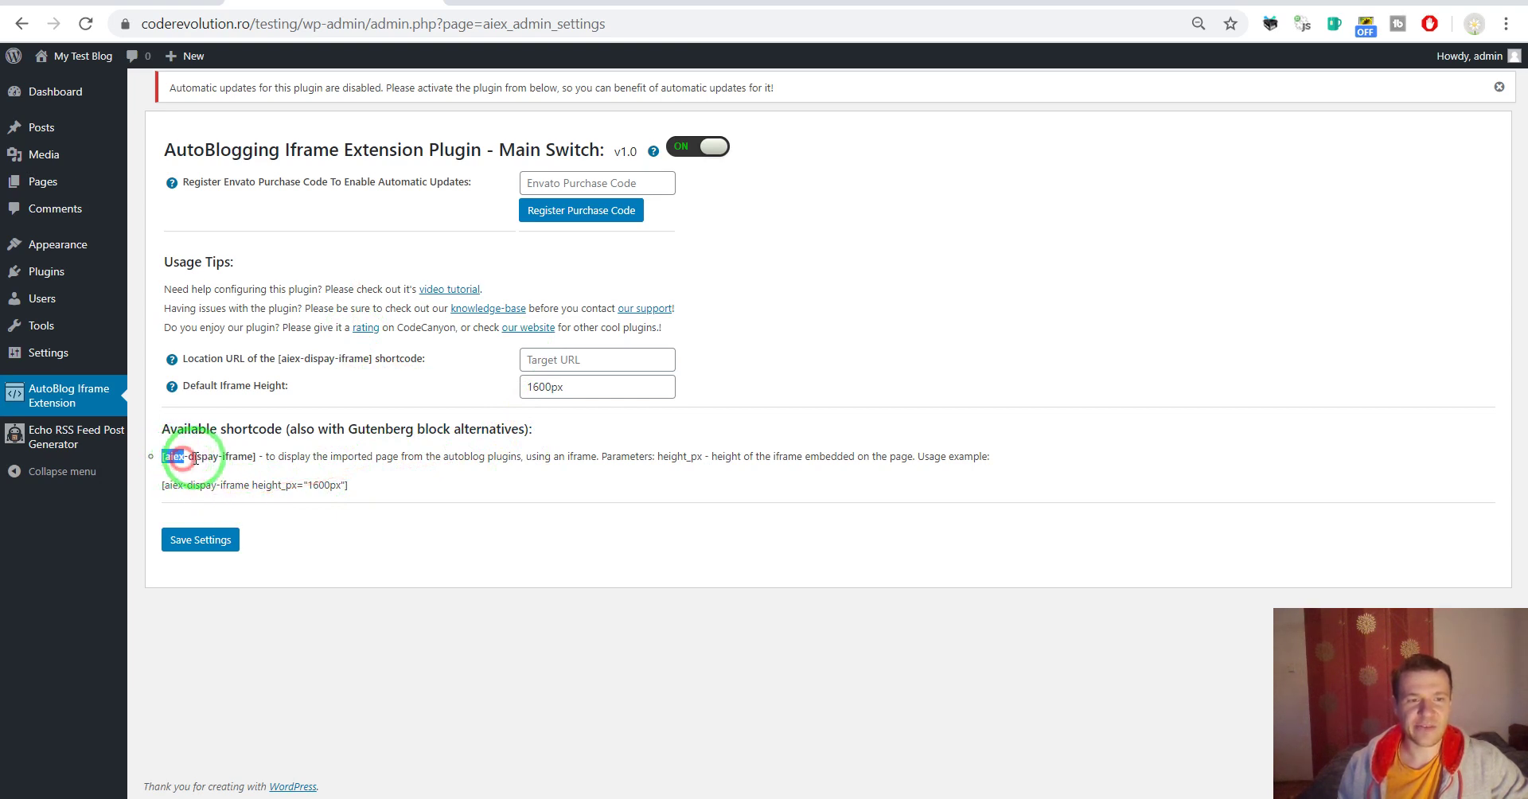
{"action": "left_click_drag", "start_coordinate": [159, 483], "coordinate": [346, 483]}
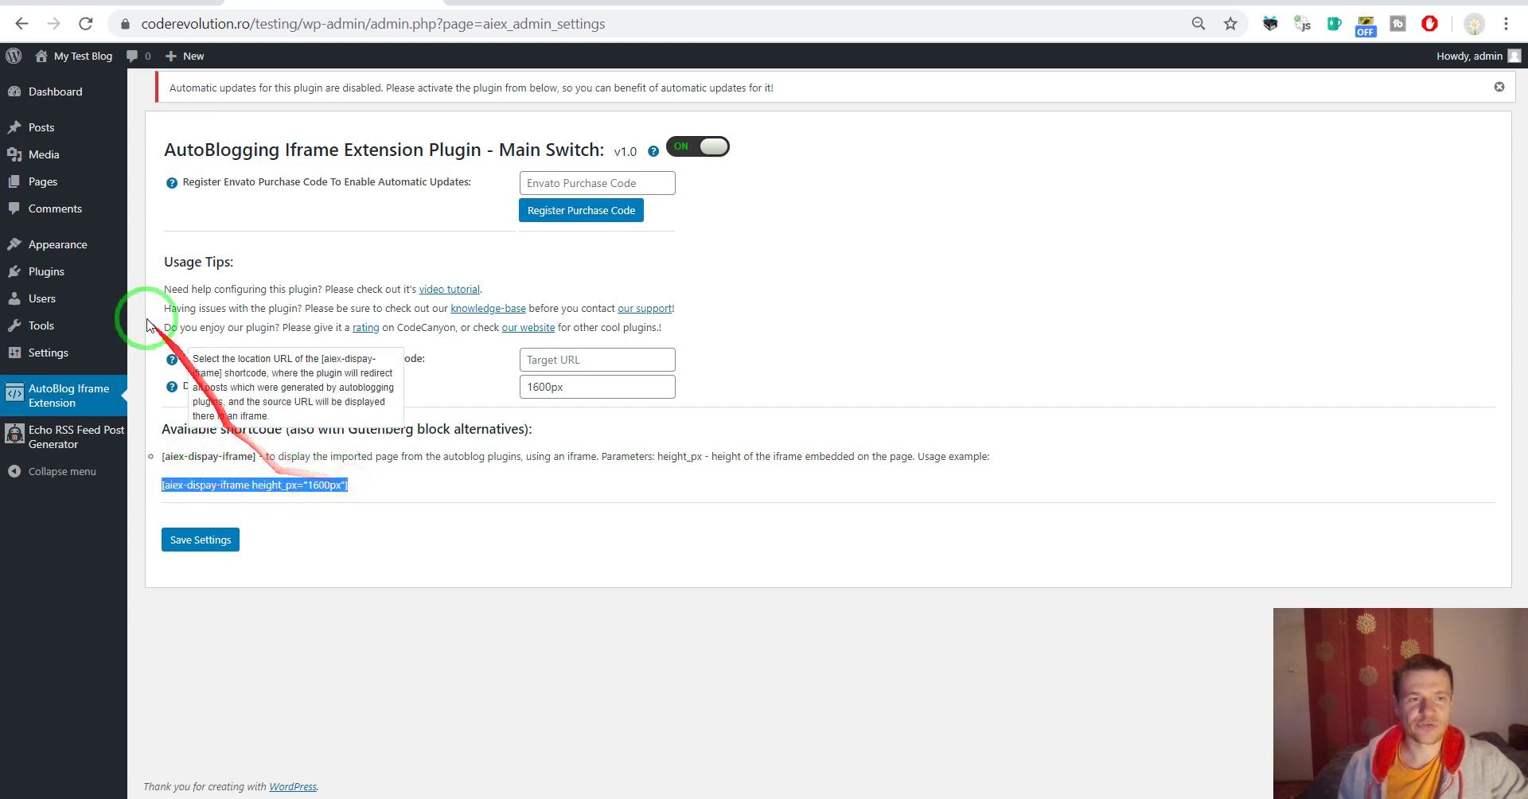
Create a new WordPress page titled "Interesting articles"
{"action": "left_click", "coordinate": [57, 182]}
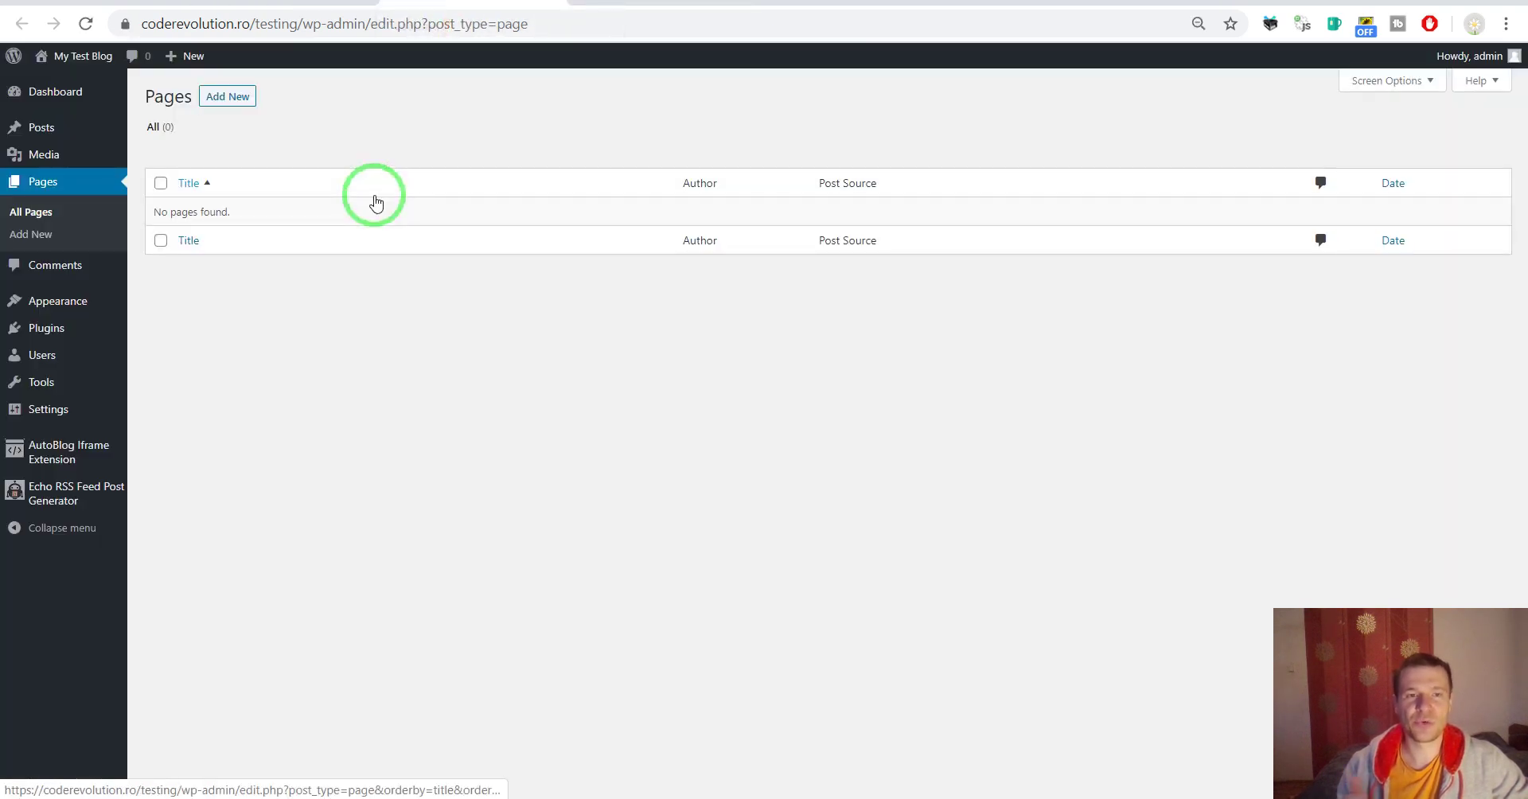
{"action": "left_click", "coordinate": [237, 100]}
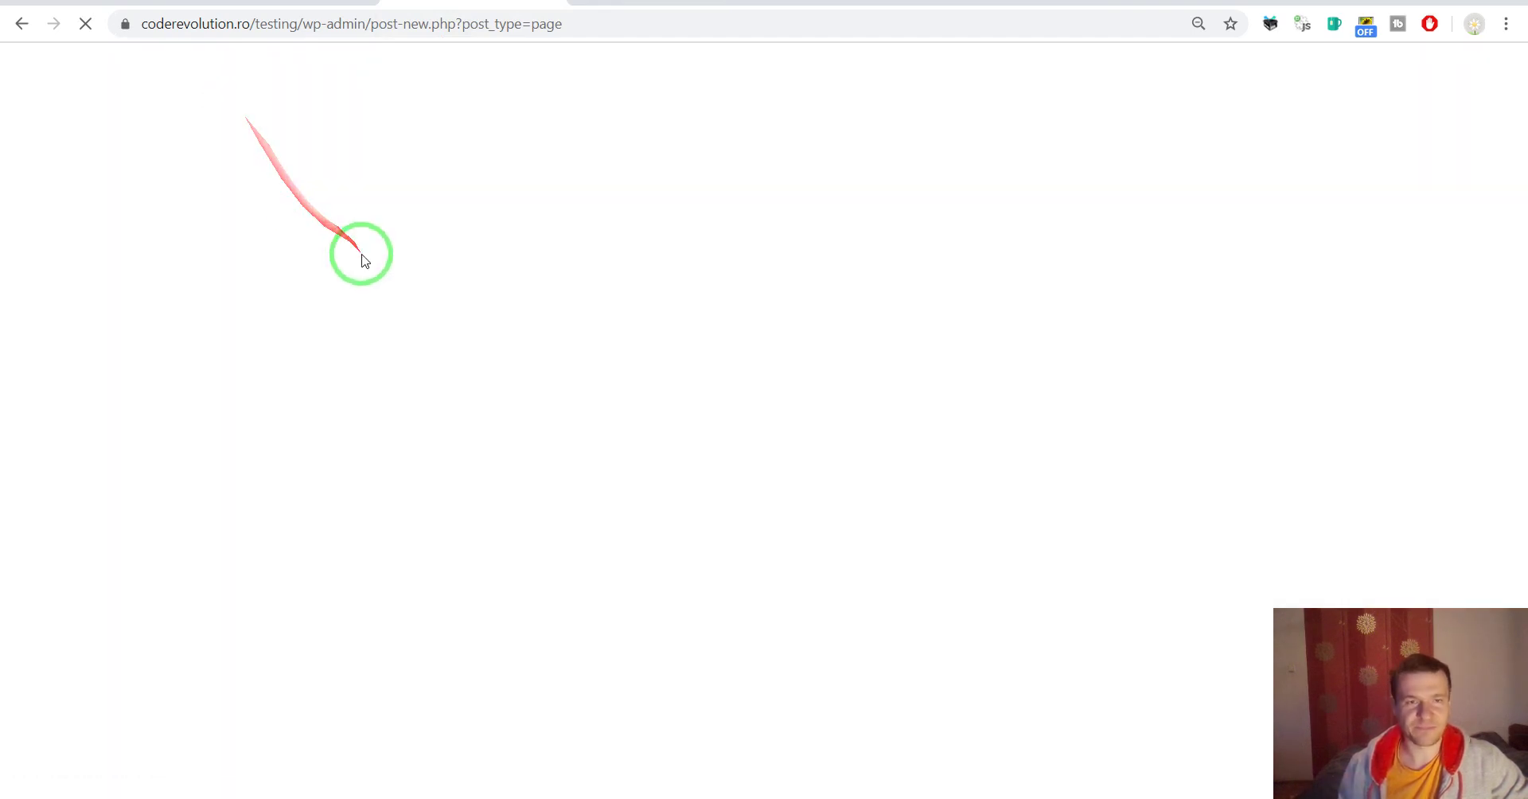
{"action": "left_click", "coordinate": [455, 191]}
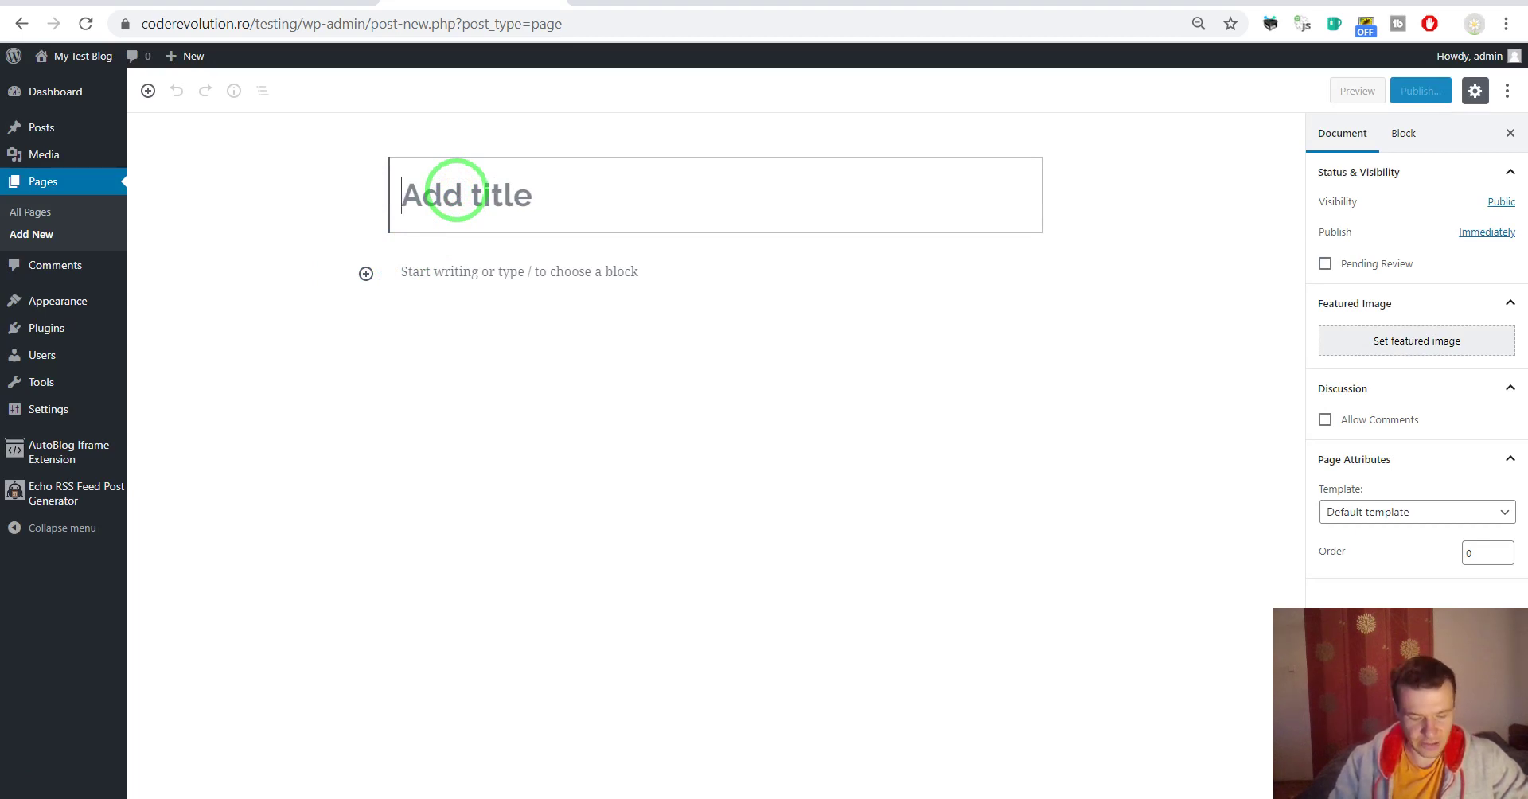
{"action": "type", "text": "Interesting articles"}
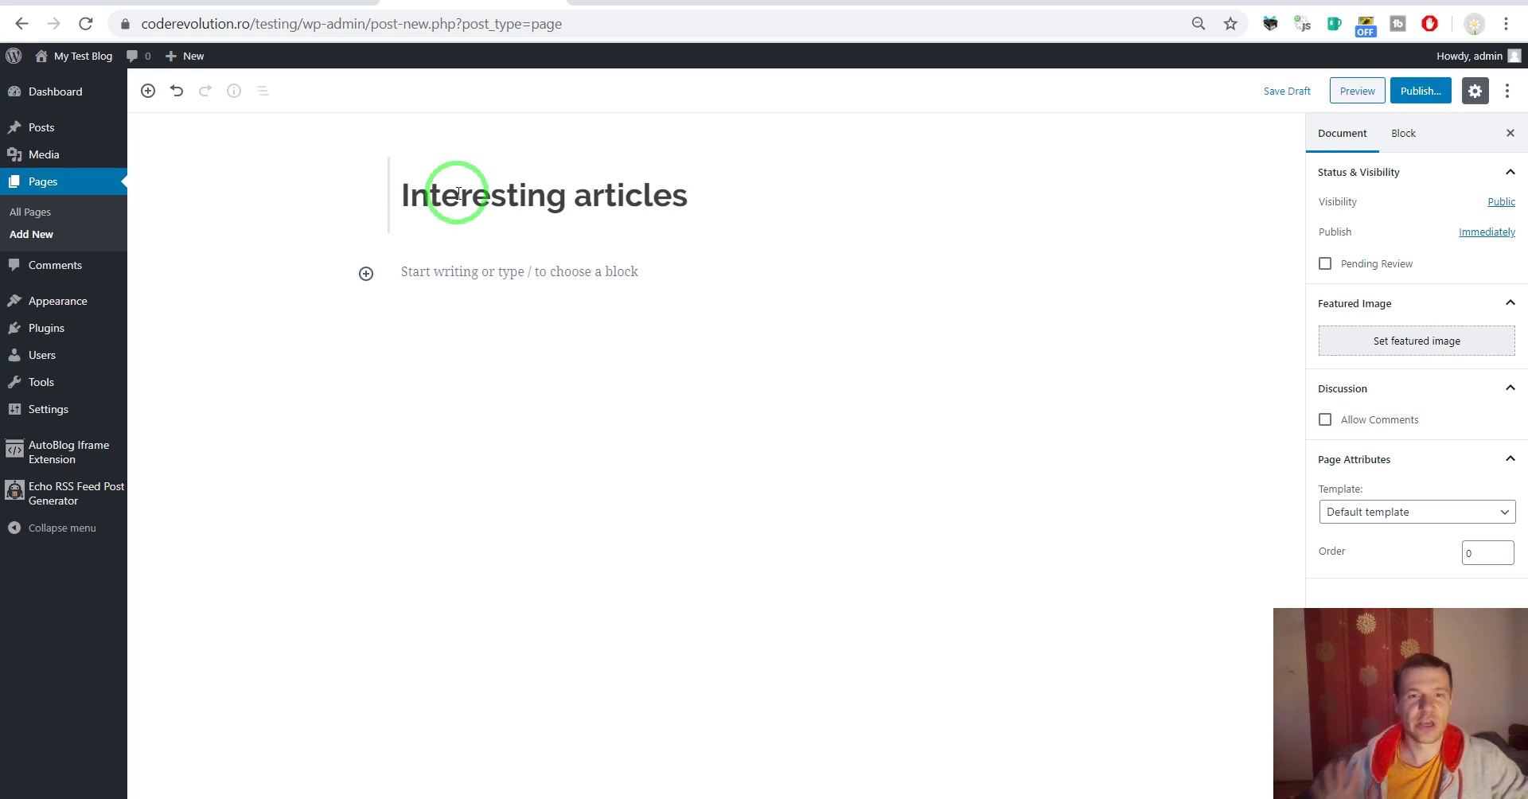
Insert the shortcode [aiex-dispay-iframe height_px="1600px"] into the body of the Interesting articles page
{"action": "left_click", "coordinate": [488, 273]}
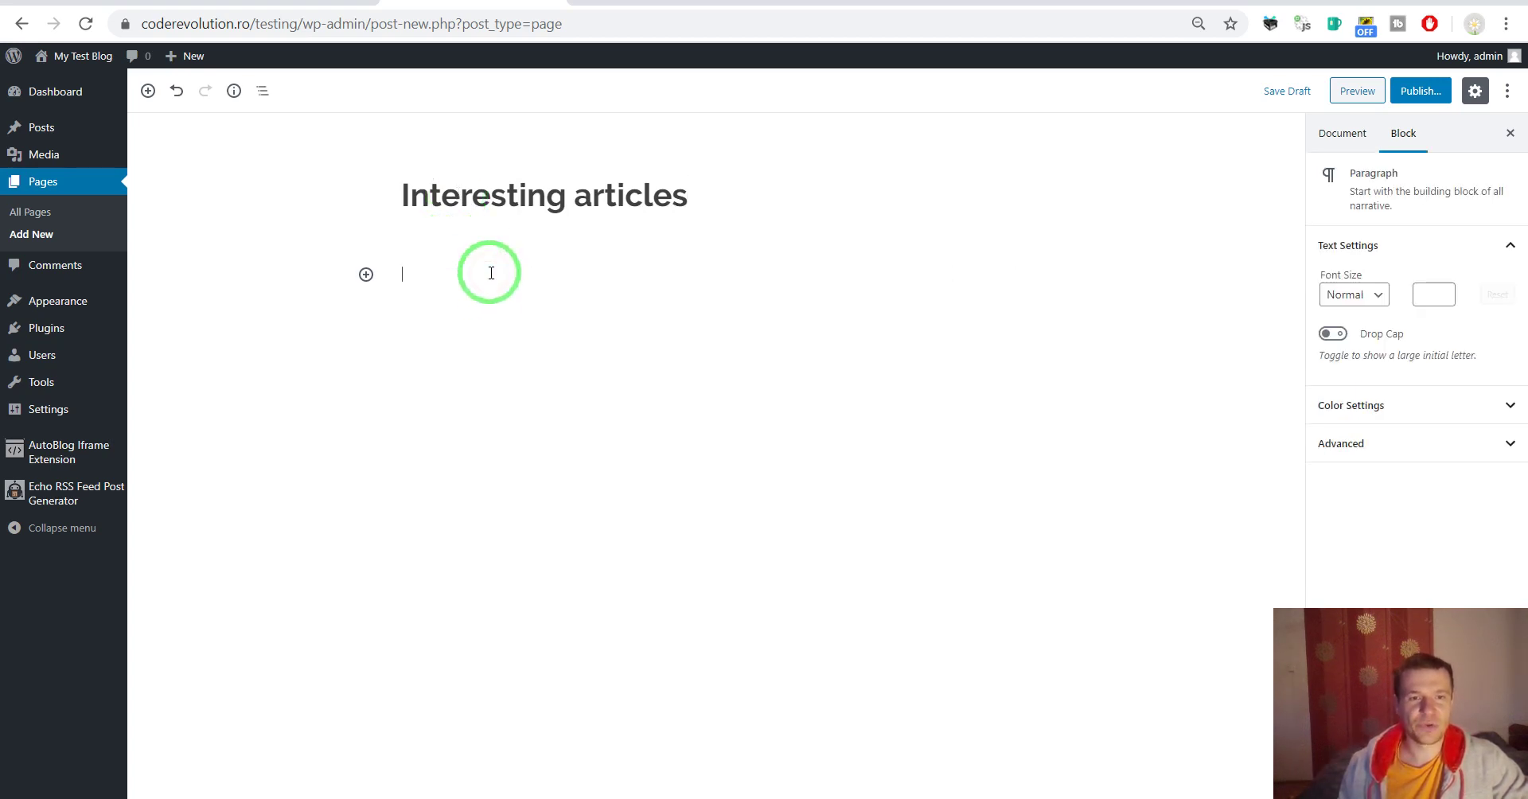
{"action": "type", "text": "[aiex-display-iframe height_px=\"1600px\"]"}
{"action": "left_click", "coordinate": [291, 296]}
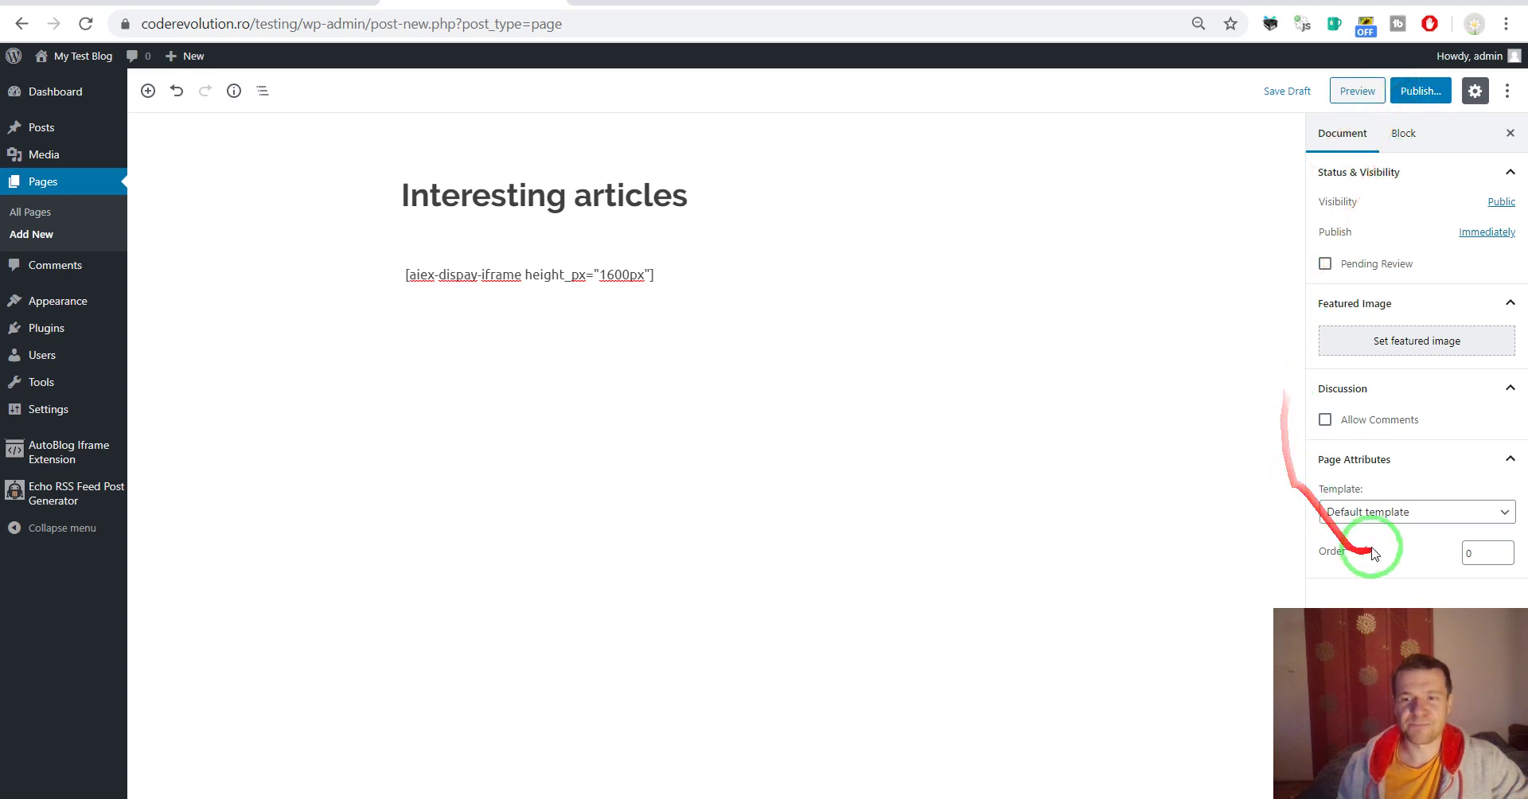
Set the page template to Full-width Layout and publish the Interesting articles page
{"action": "left_click", "coordinate": [1377, 516]}
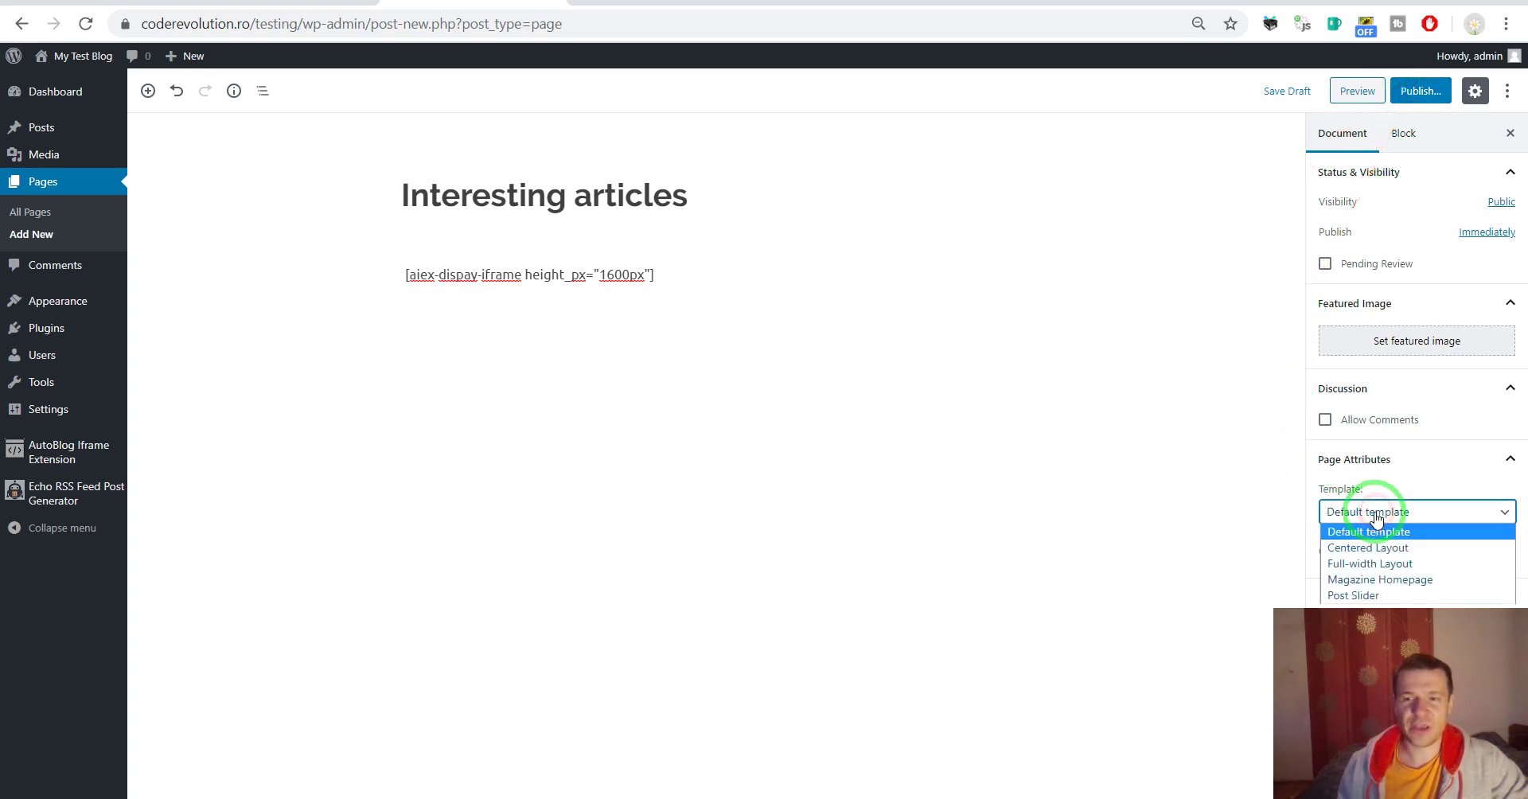
{"action": "left_click", "coordinate": [1355, 565]}
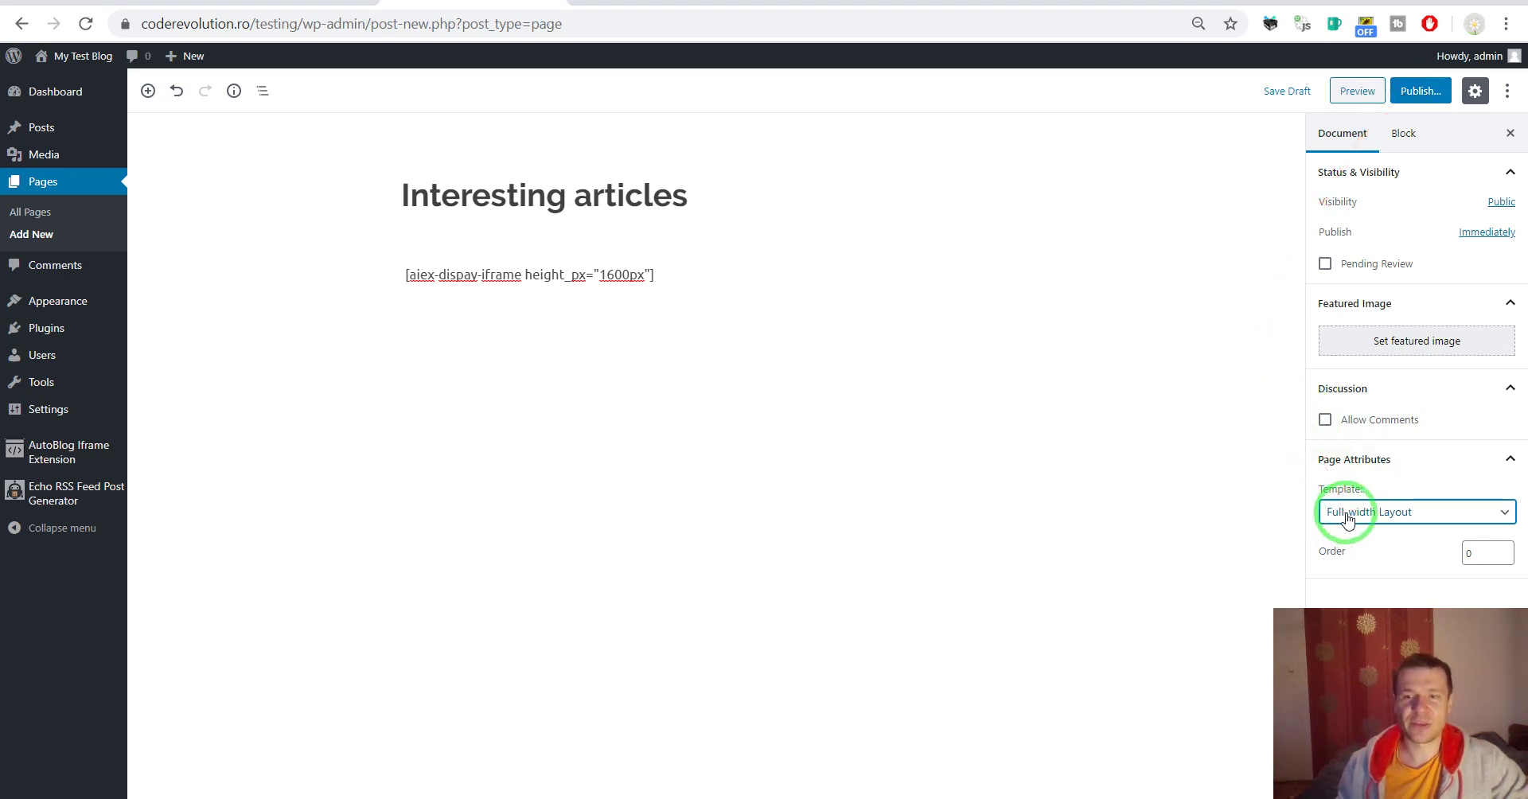
{"action": "left_click", "coordinate": [1421, 91]}
{"action": "left_click", "coordinate": [1407, 91]}
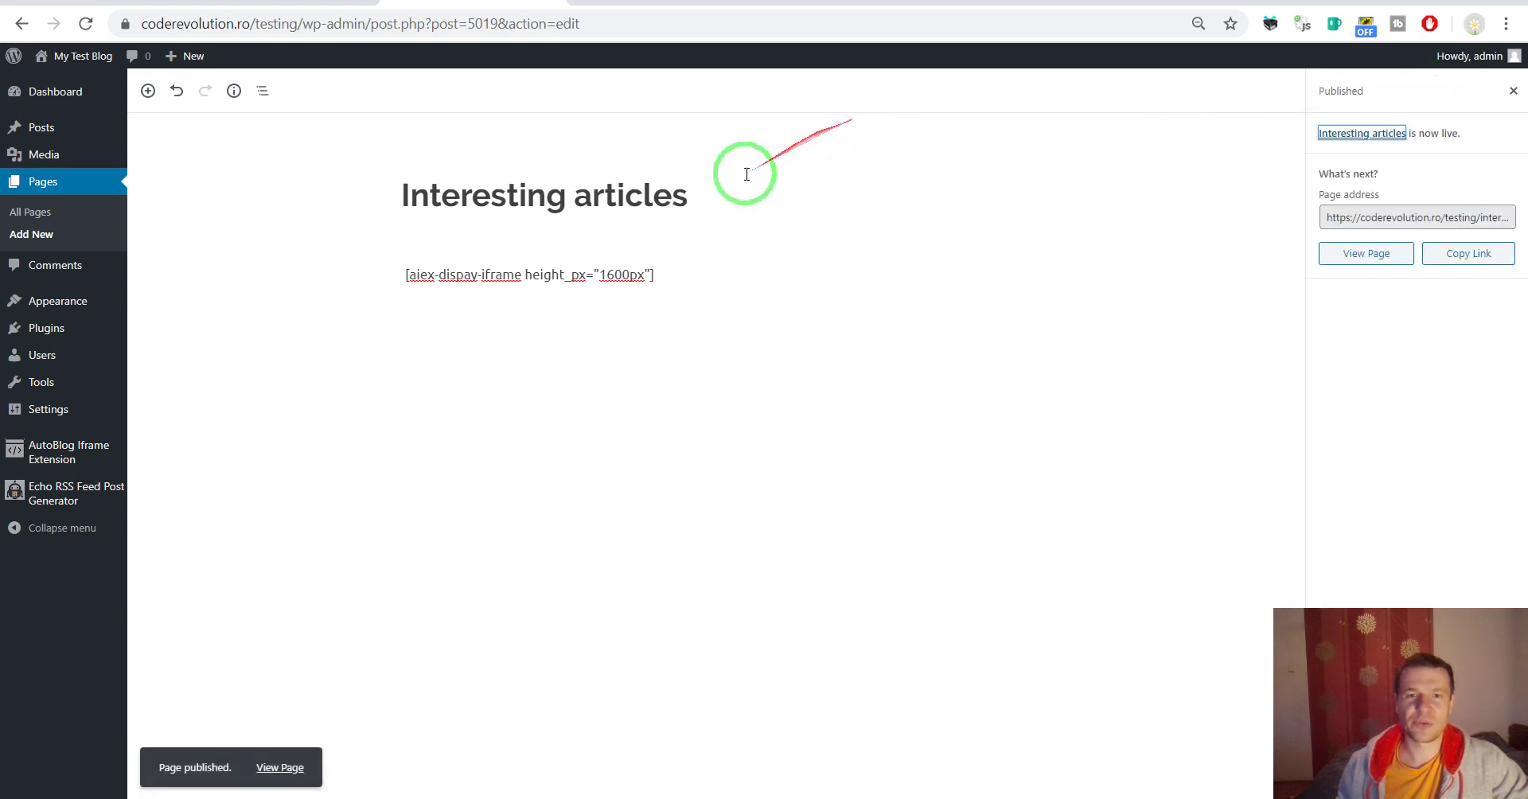
Open the published Interesting articles page from its permalink and copy its full URL
{"action": "left_click", "coordinate": [597, 194]}
{"action": "left_click", "coordinate": [593, 146]}
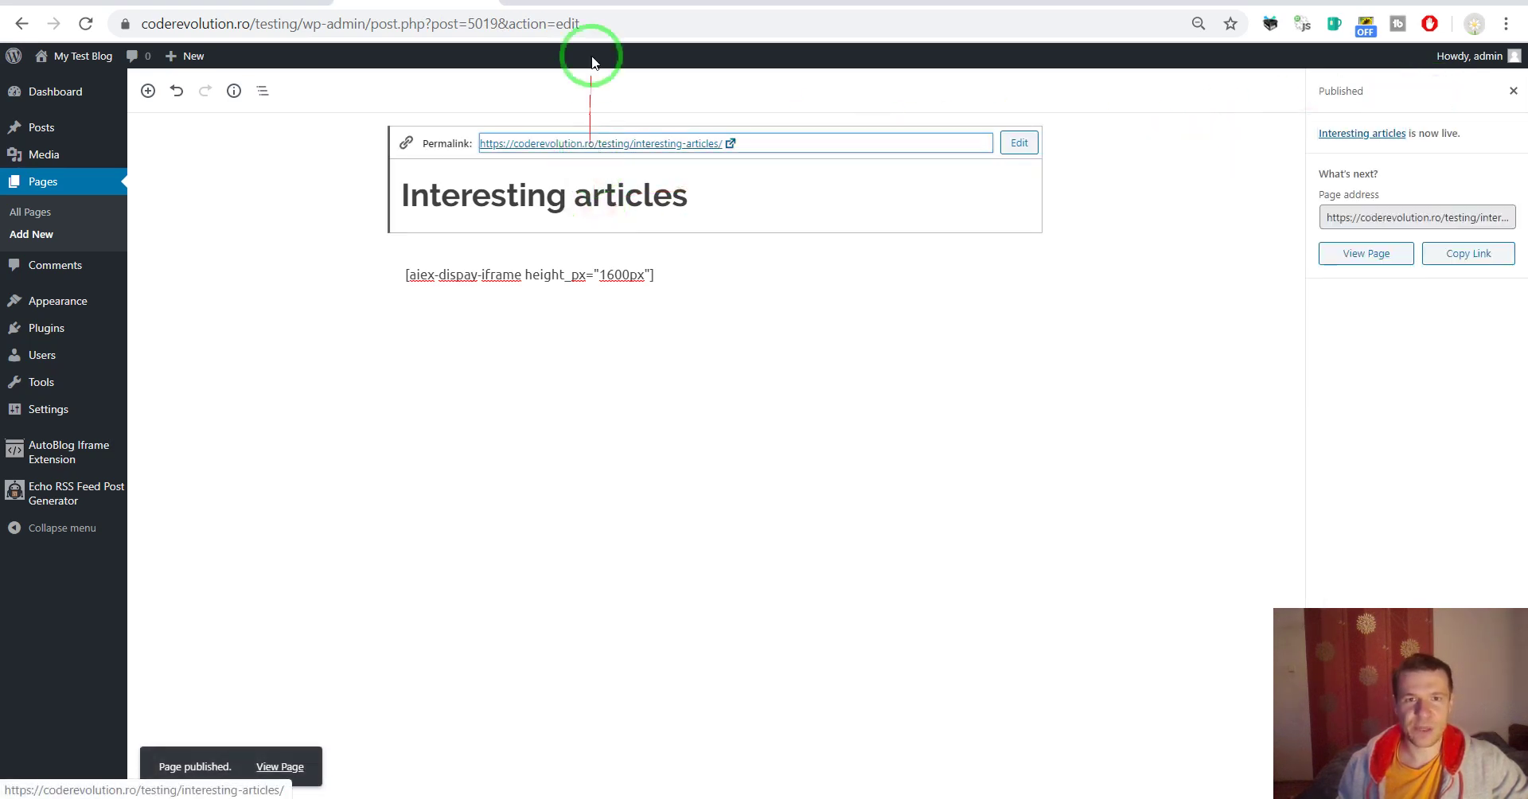
{"action": "left_click", "coordinate": [437, 24]}
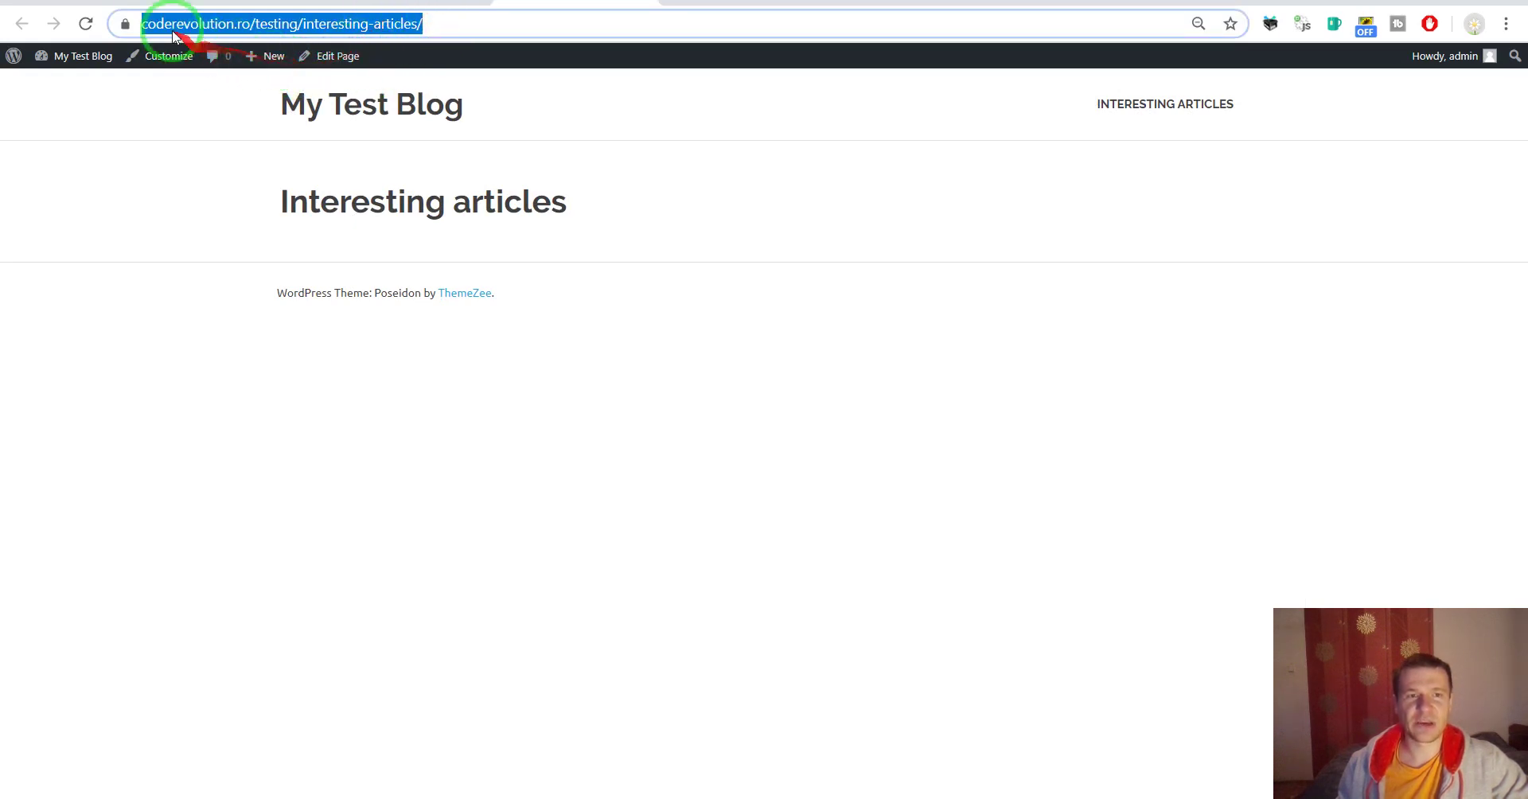
{"action": "left_click", "coordinate": [291, 3]}
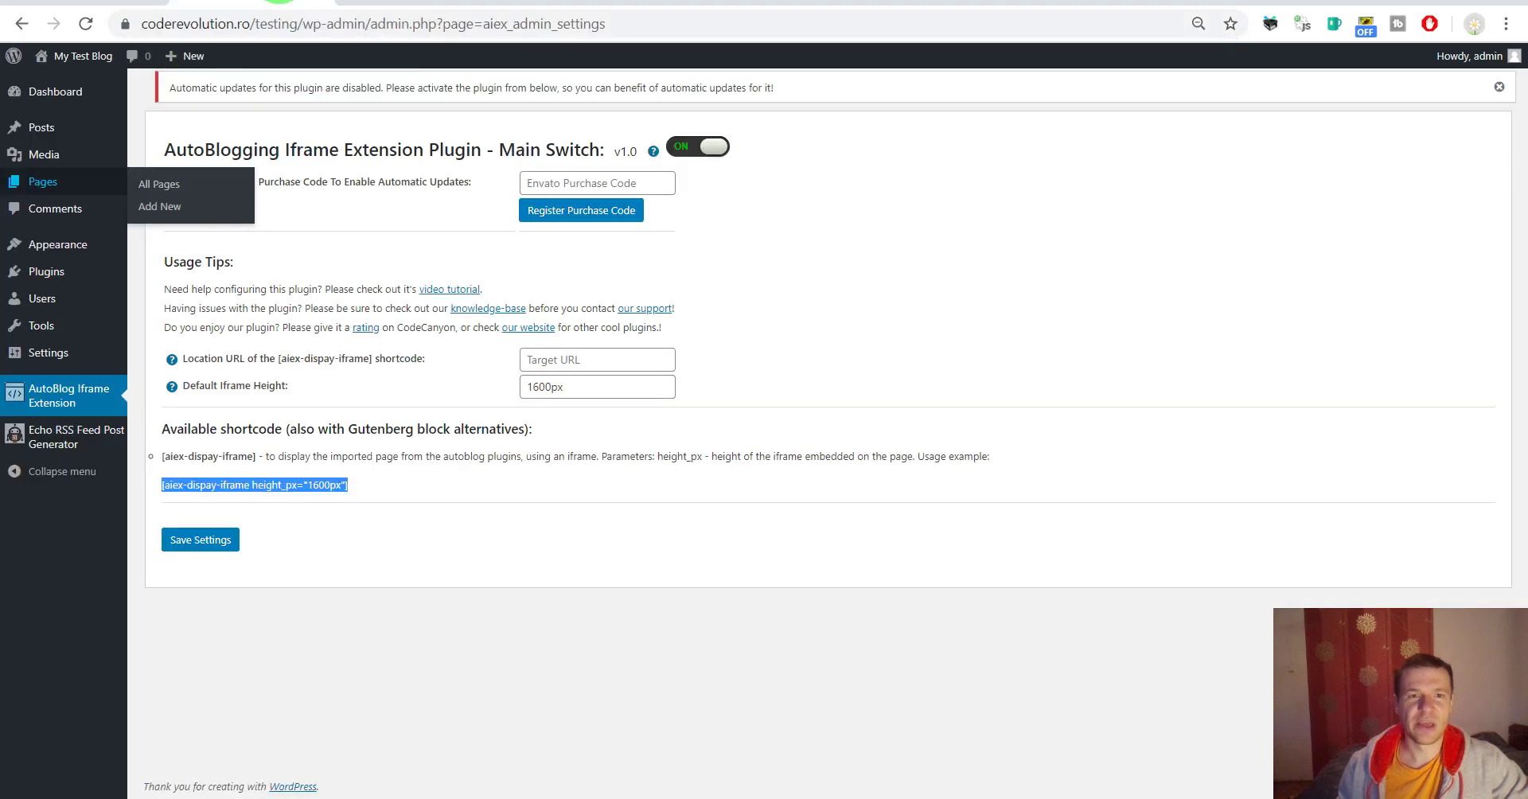
{"action": "left_click", "coordinate": [314, 148]}
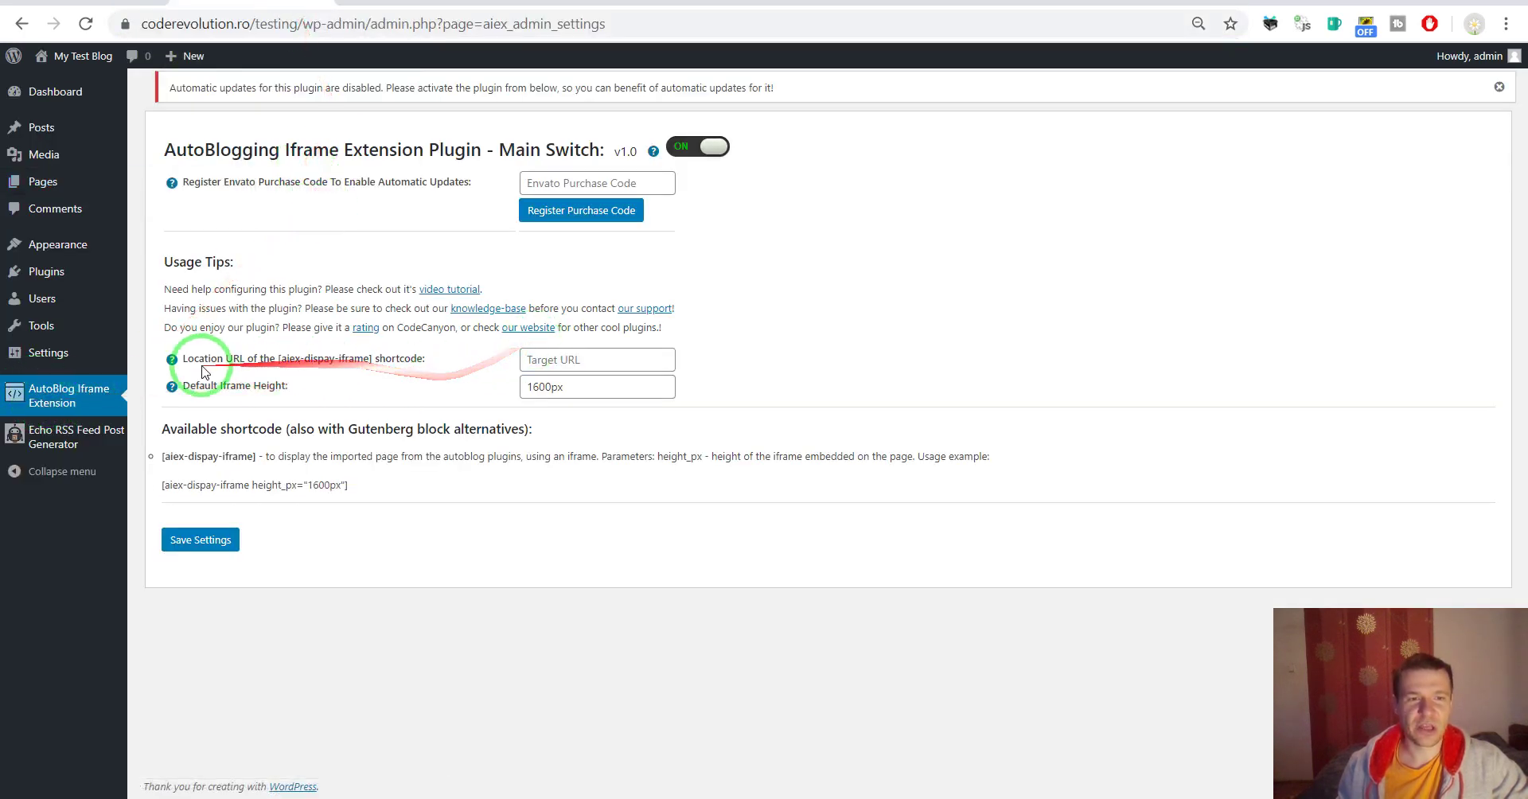
{"action": "left_click", "coordinate": [536, 359]}
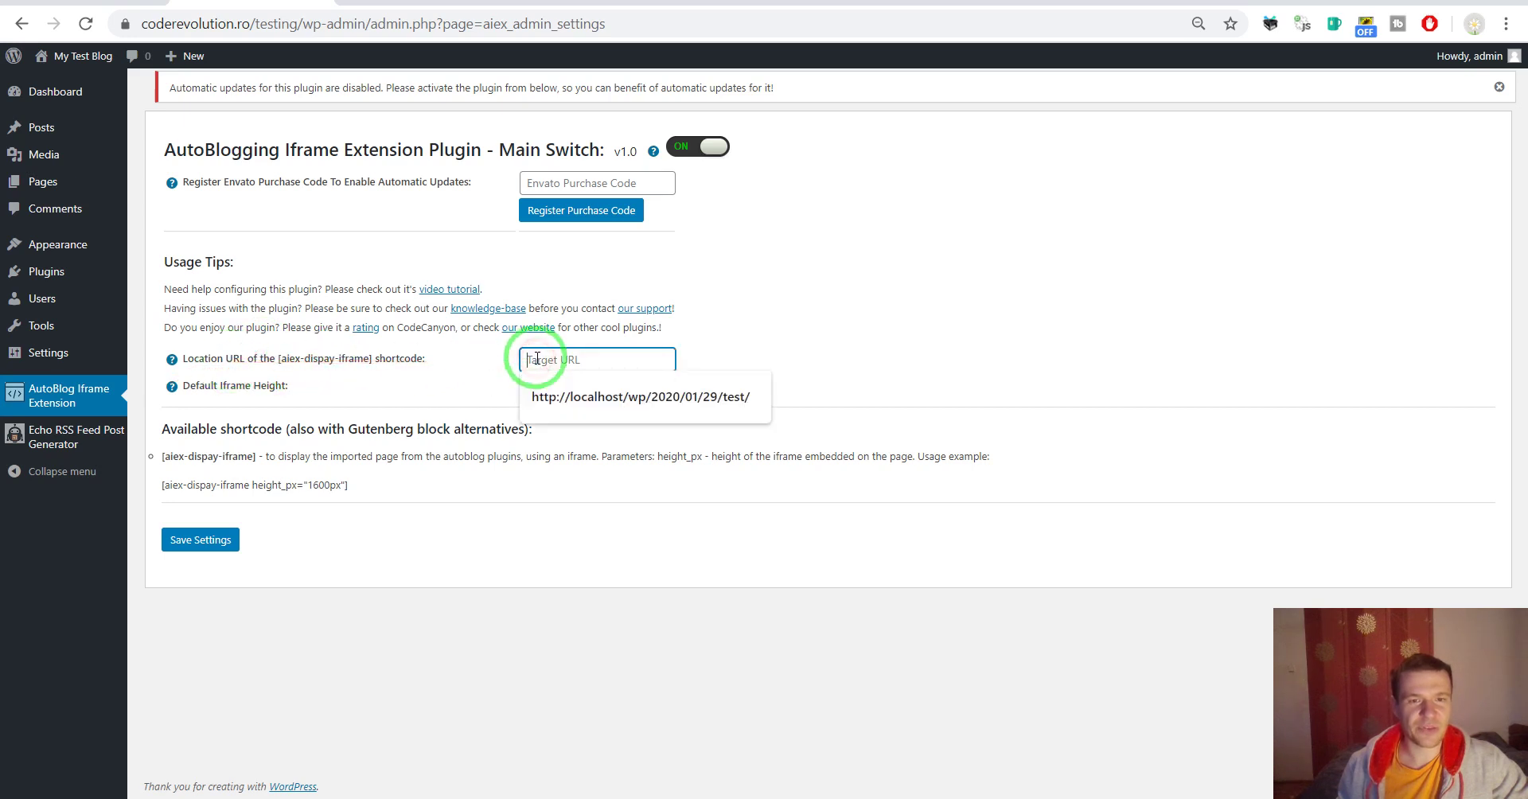
{"action": "key", "text": "ctrl+v"}
{"action": "left_click_drag", "start_coordinate": [582, 365], "coordinate": [682, 358]}
{"action": "left_click", "coordinate": [567, 359]}
{"action": "left_click", "coordinate": [625, 361]}
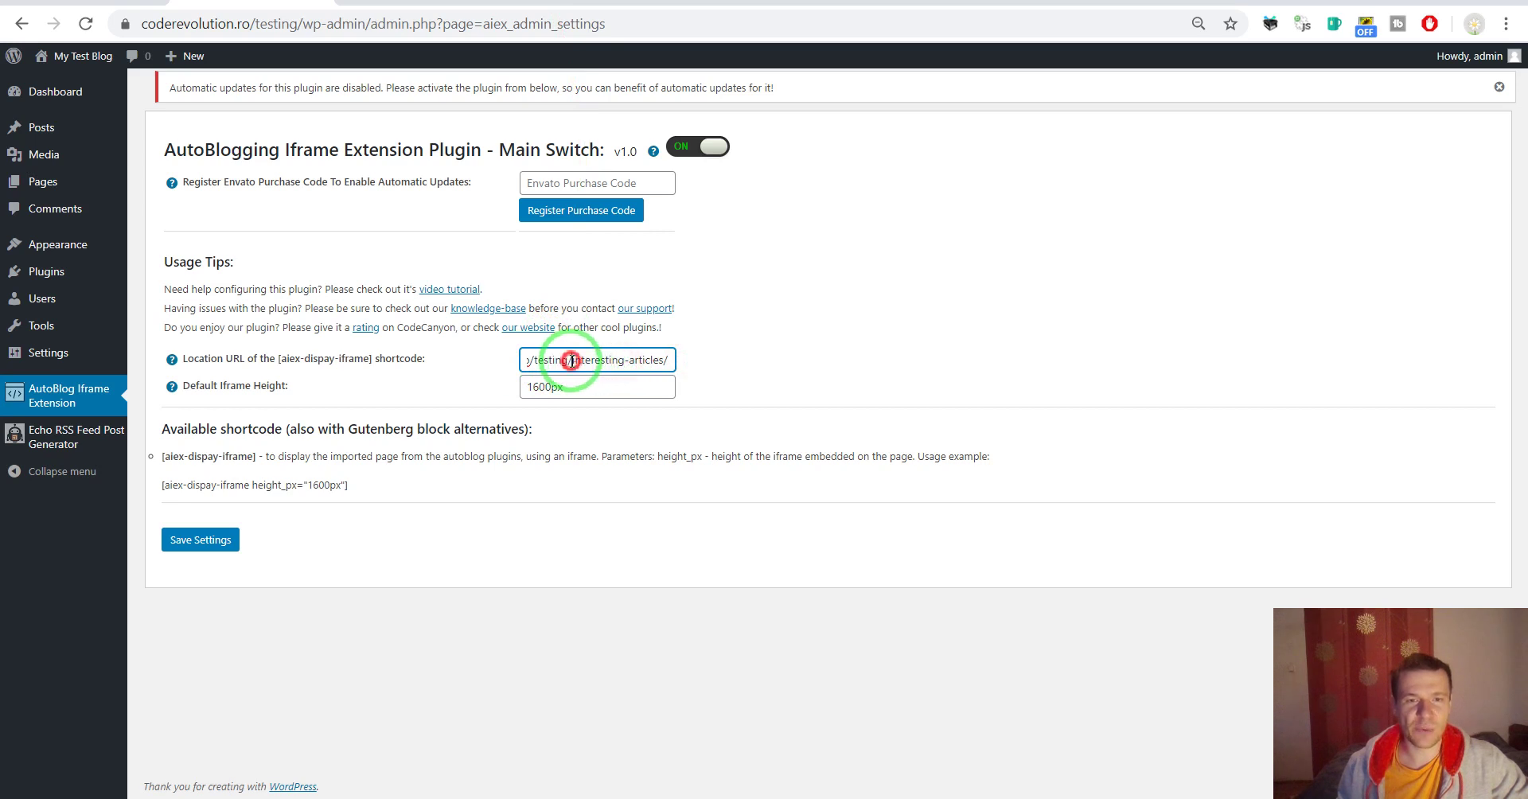
{"action": "left_click_drag", "start_coordinate": [571, 359], "coordinate": [667, 357]}
{"action": "left_click", "coordinate": [370, 368]}
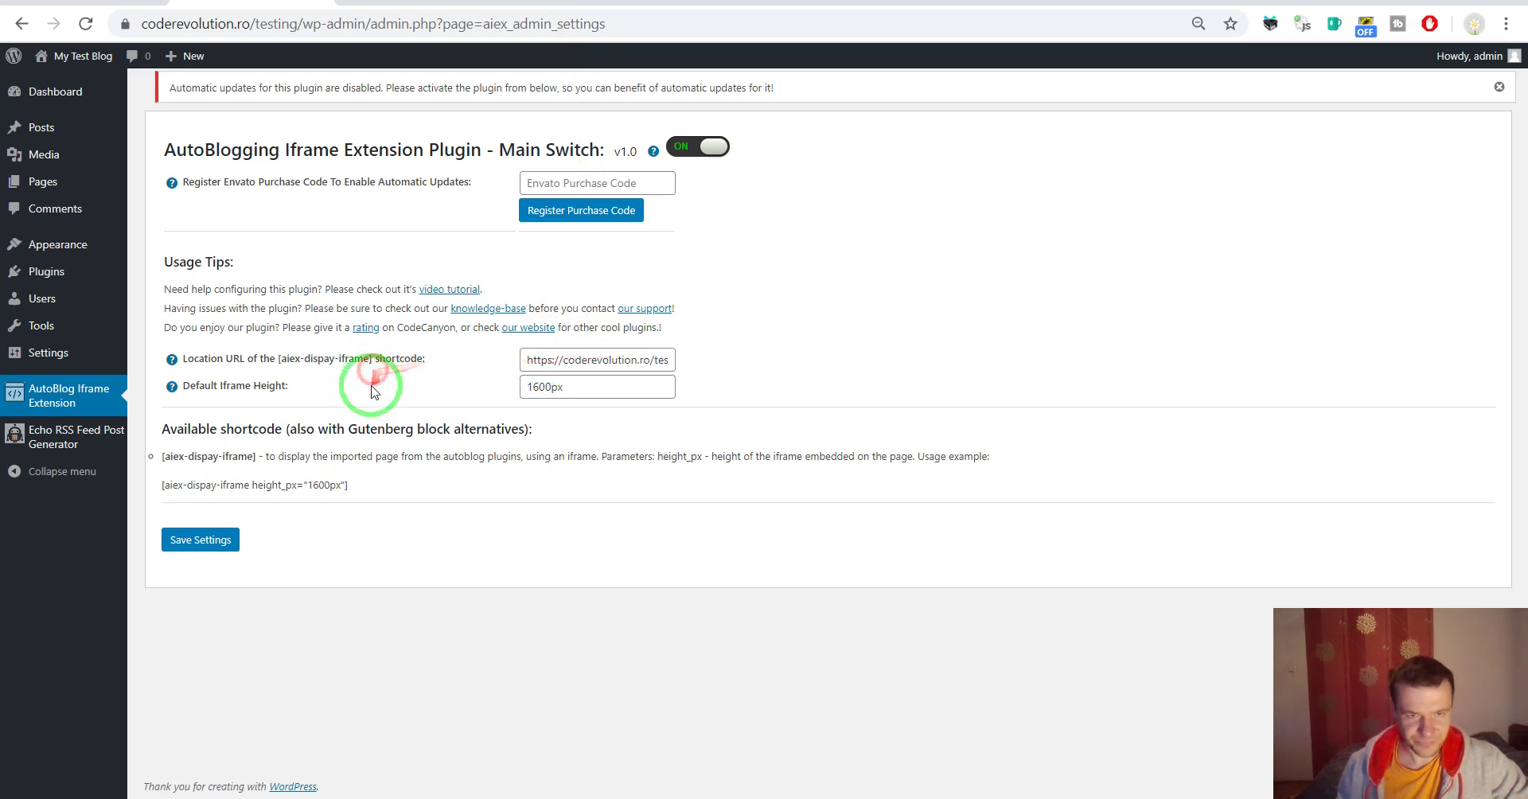
{"action": "left_click", "coordinate": [198, 548]}
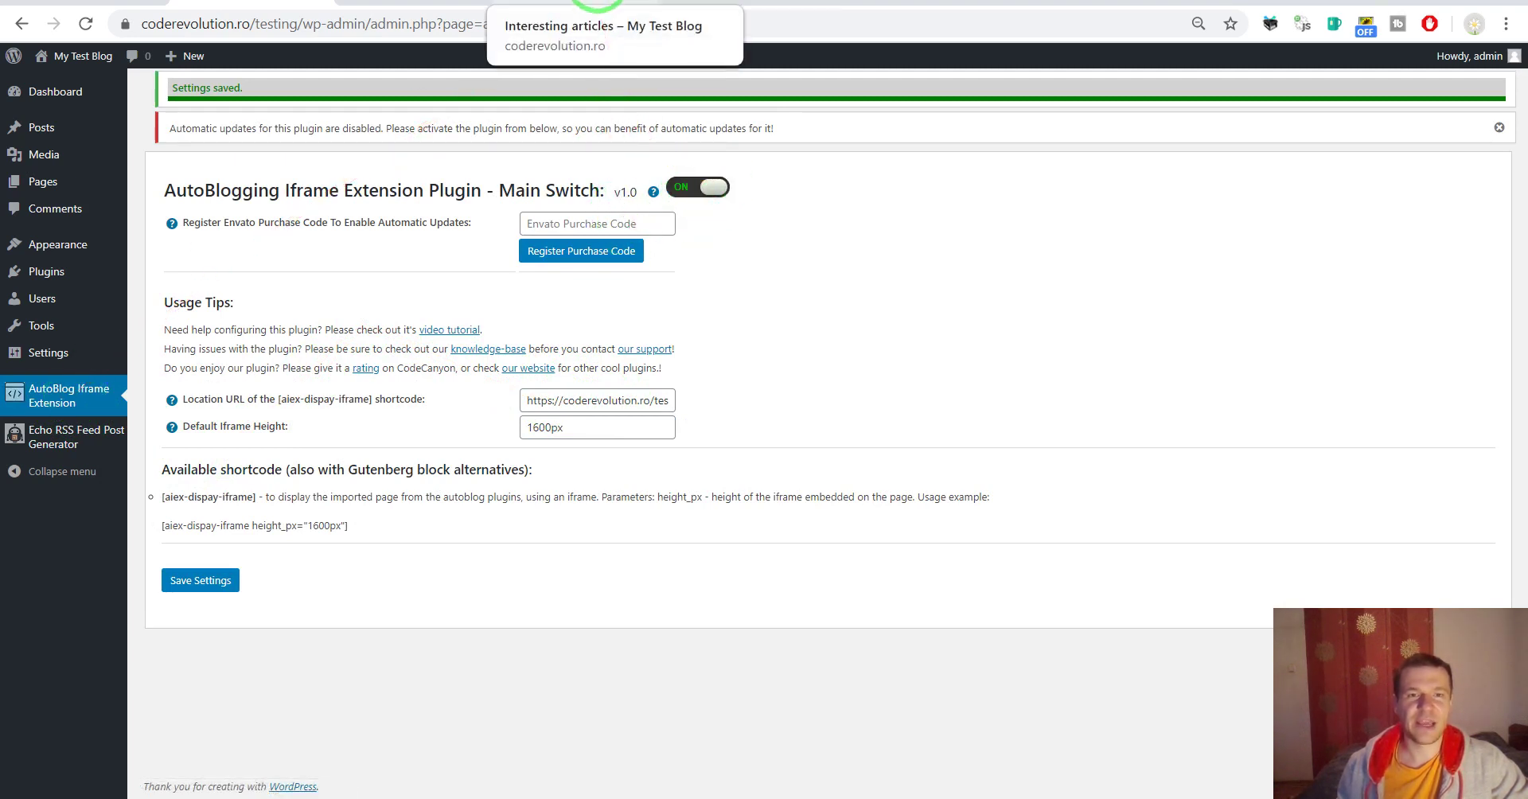
Return to the blog's front page with the new settings applied and open the imported GNTM post
{"action": "left_click", "coordinate": [593, 2]}
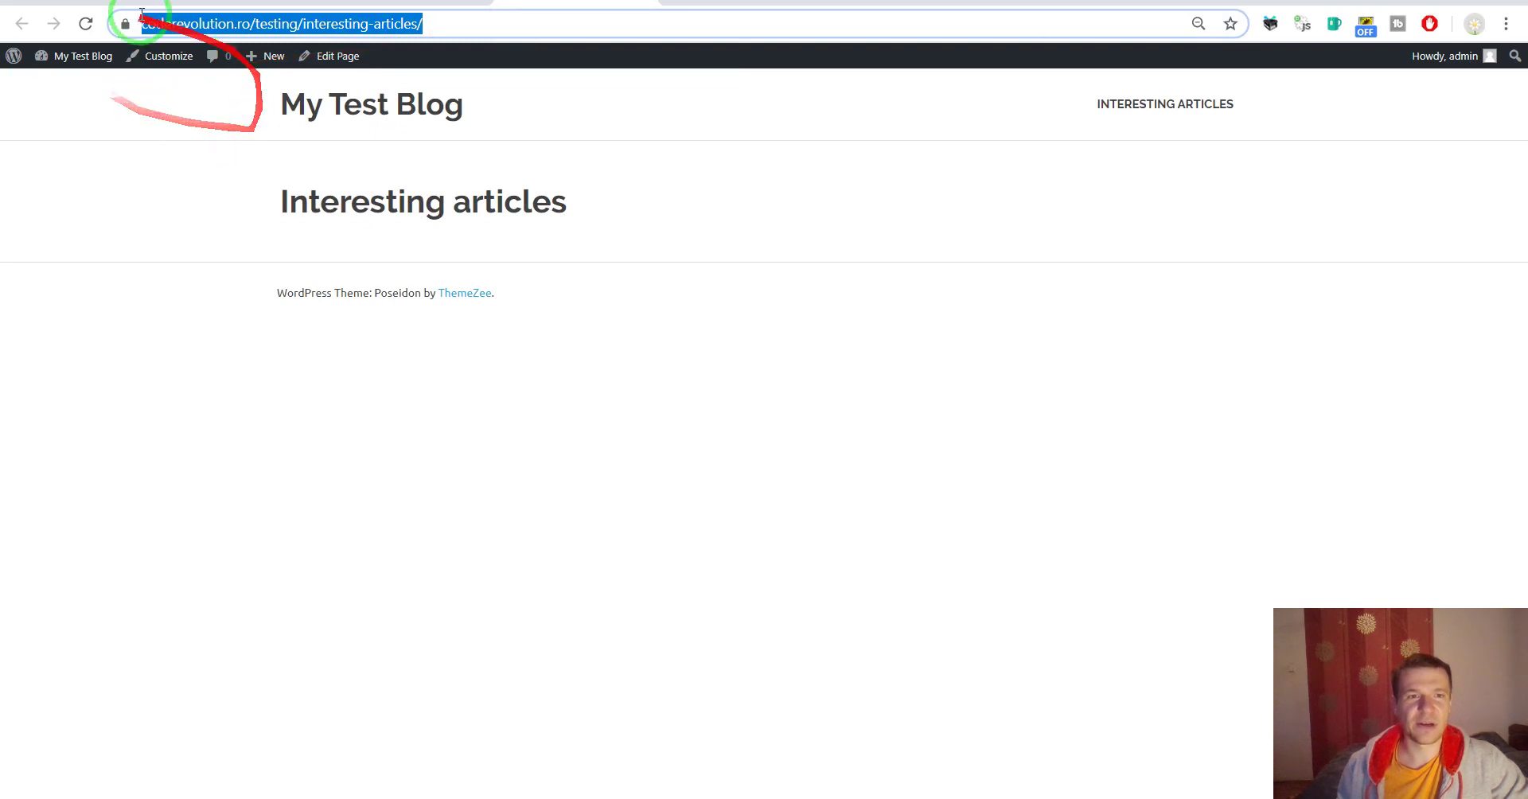
{"action": "left_click", "coordinate": [85, 23]}
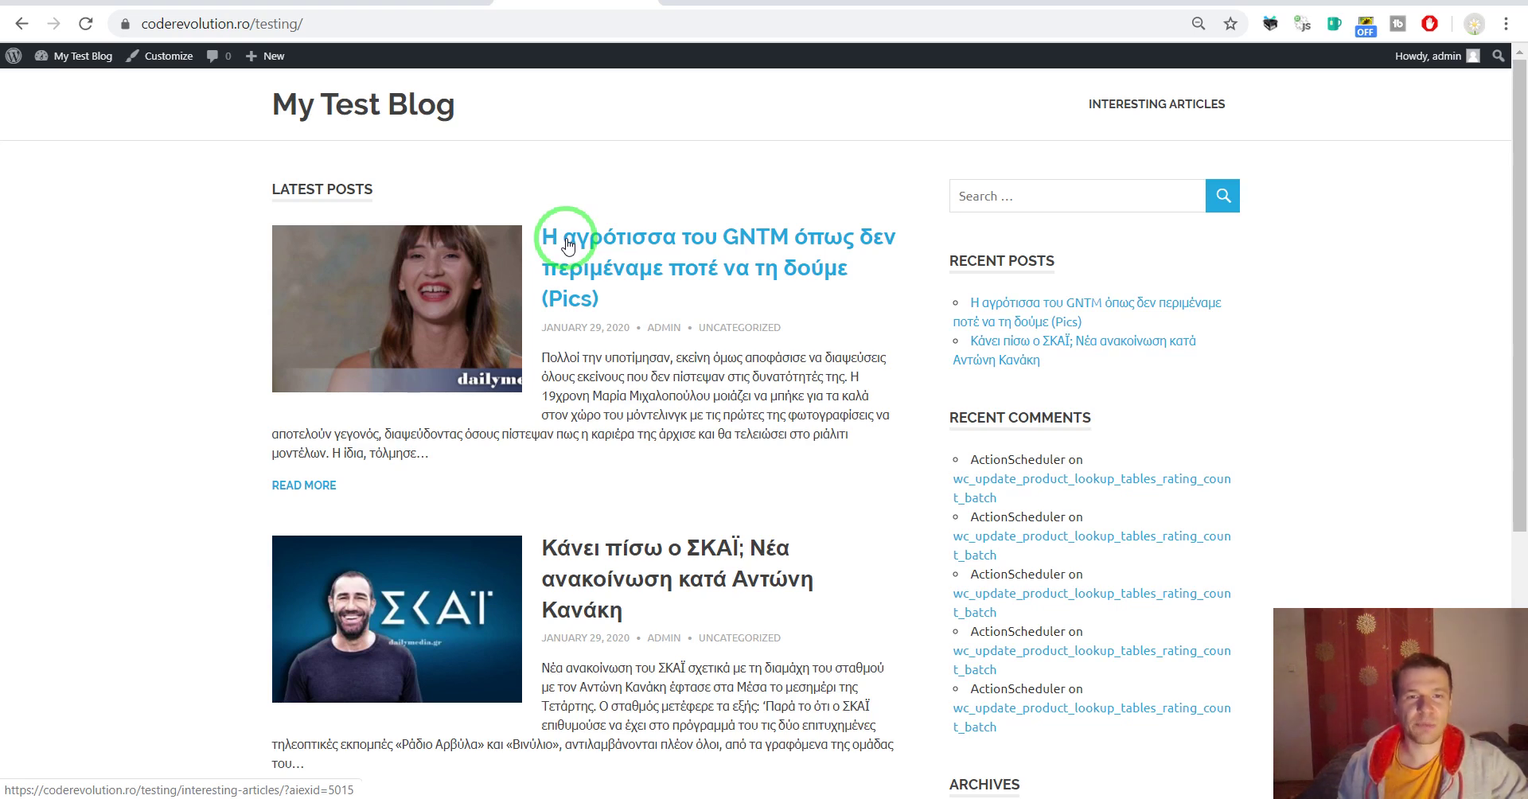
{"action": "left_click", "coordinate": [568, 246]}
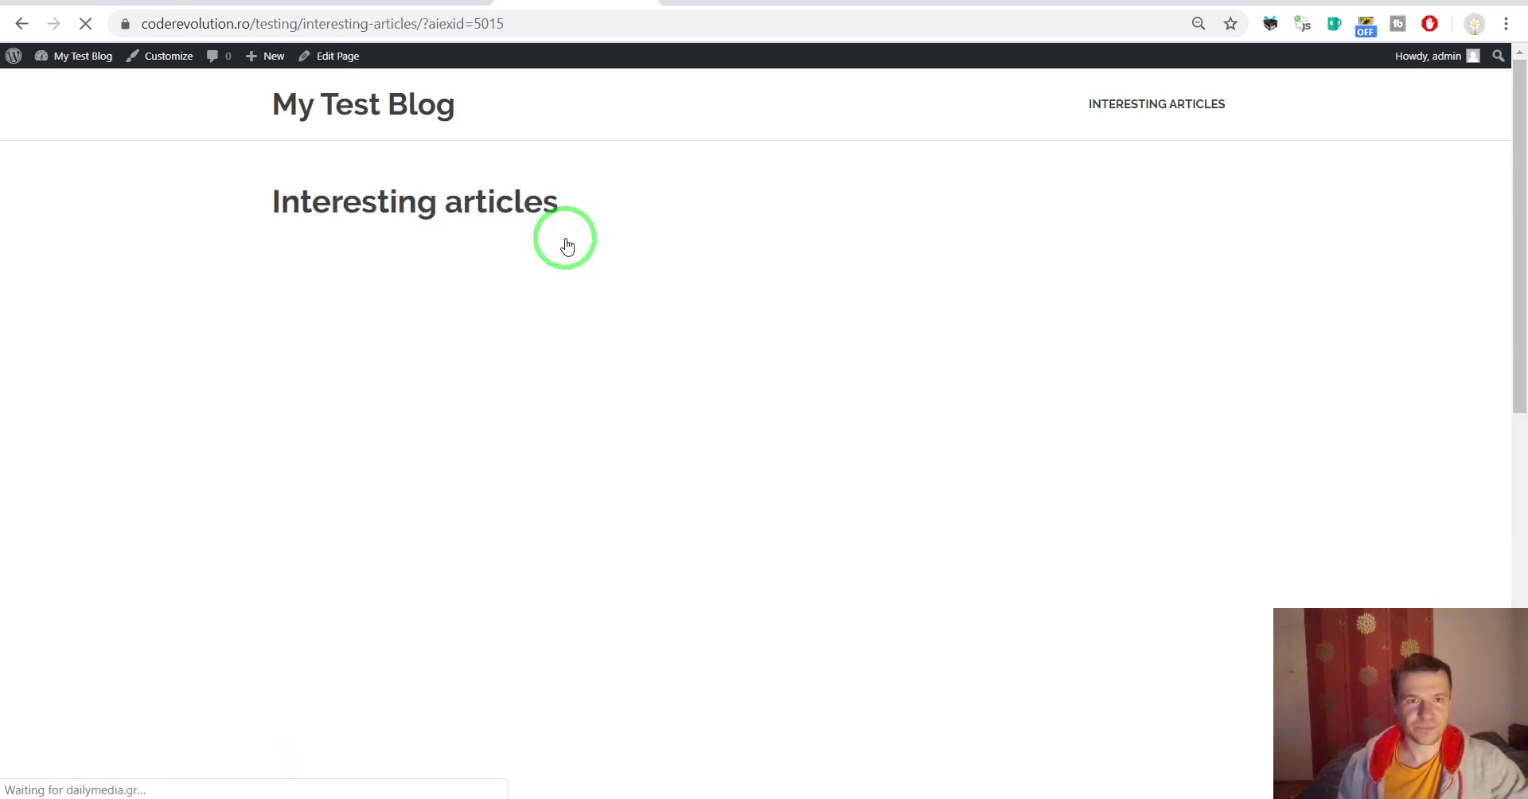
Examine the Interesting articles page, checking its heading and the dailymedia article embedded in the iframe from its header down to the gallery
{"action": "scroll", "coordinate": [170, 280], "scroll_direction": "down", "scroll_amount": 3}
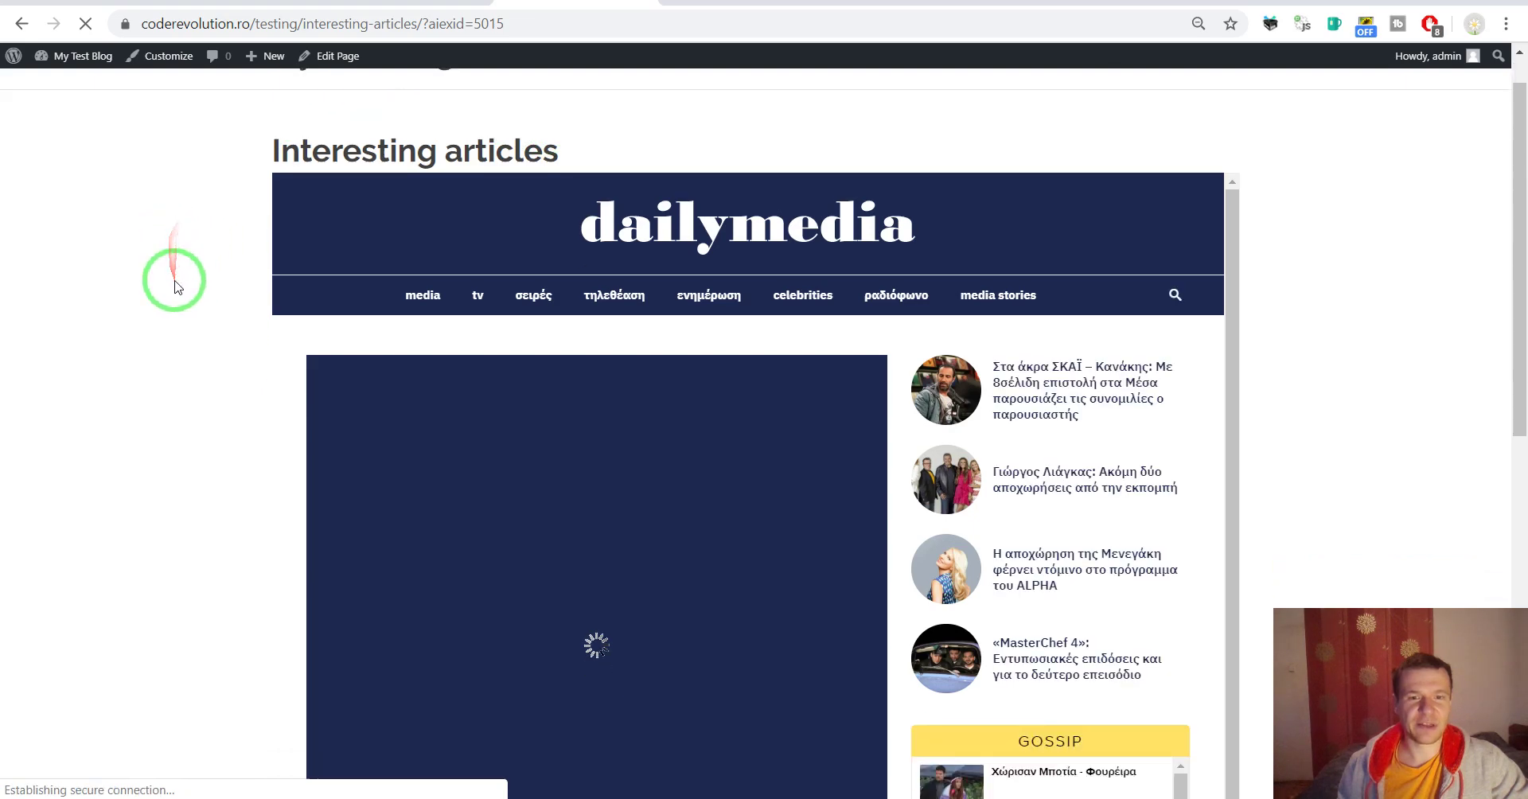
{"action": "scroll", "coordinate": [170, 291], "scroll_direction": "up", "scroll_amount": 3}
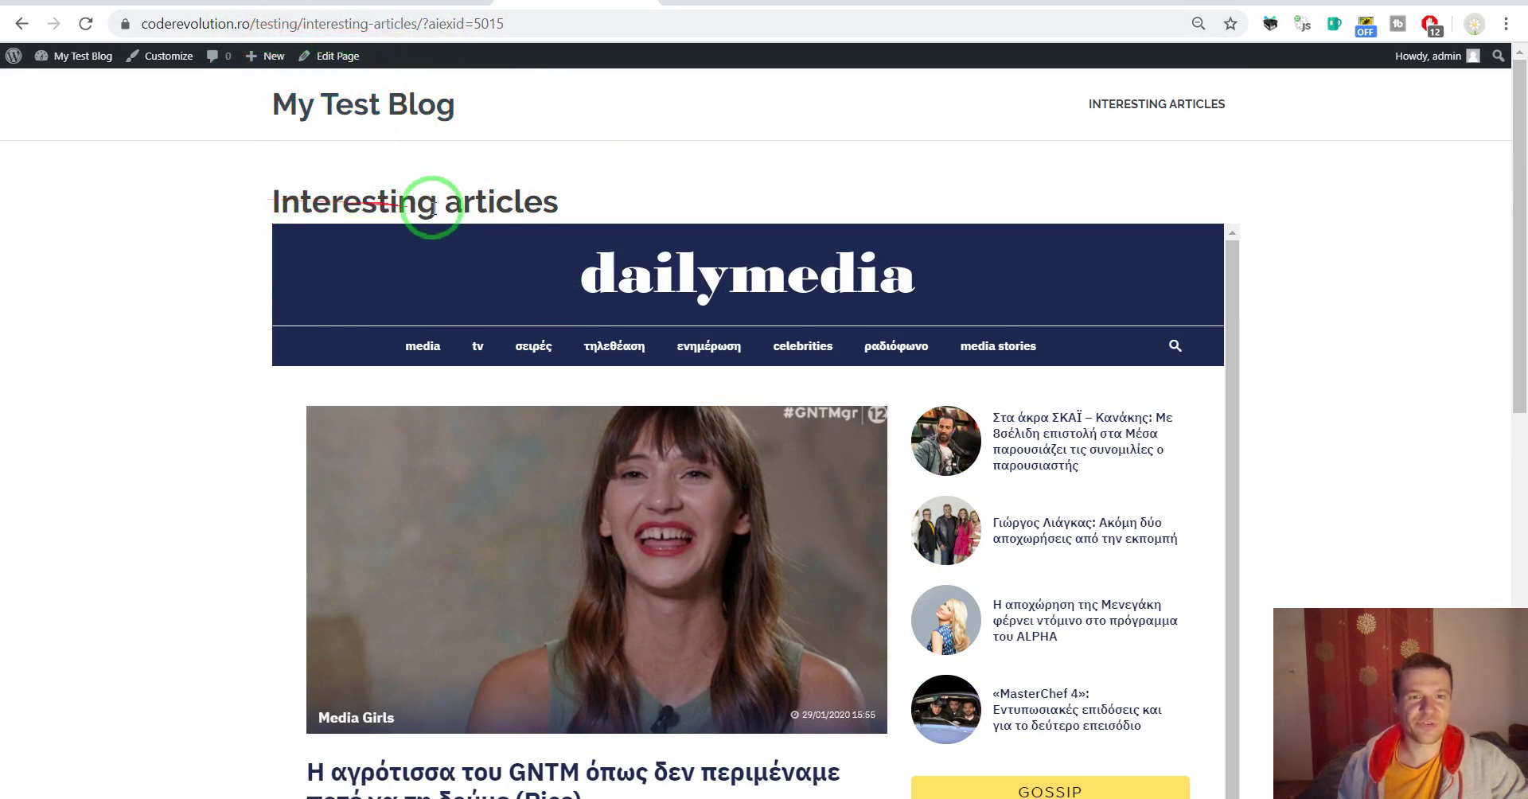
{"action": "left_click_drag", "start_coordinate": [553, 202], "coordinate": [194, 211]}
{"action": "left_click", "coordinate": [178, 229]}
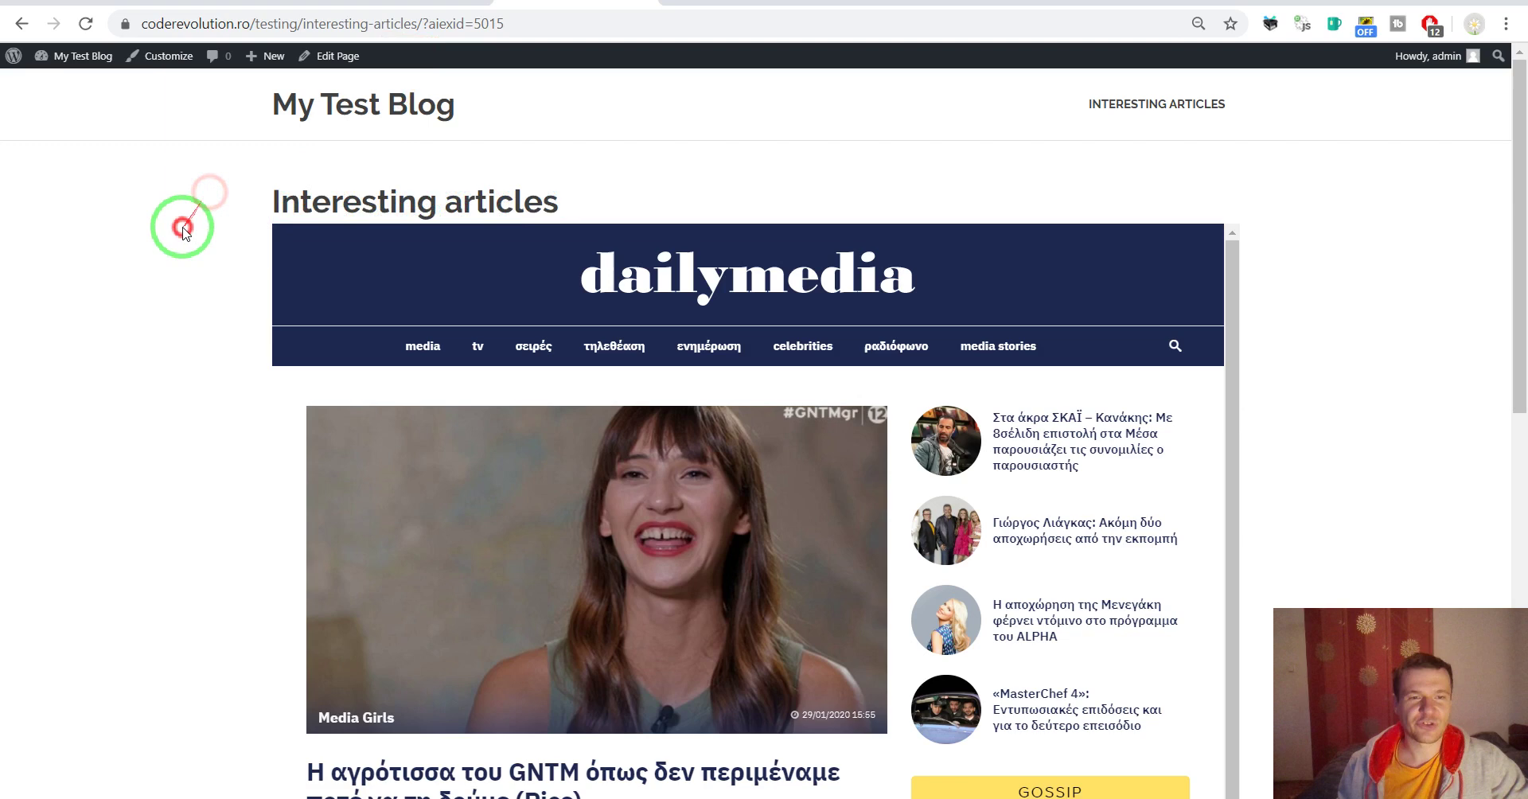
{"action": "scroll", "coordinate": [191, 341], "scroll_direction": "down", "scroll_amount": 3}
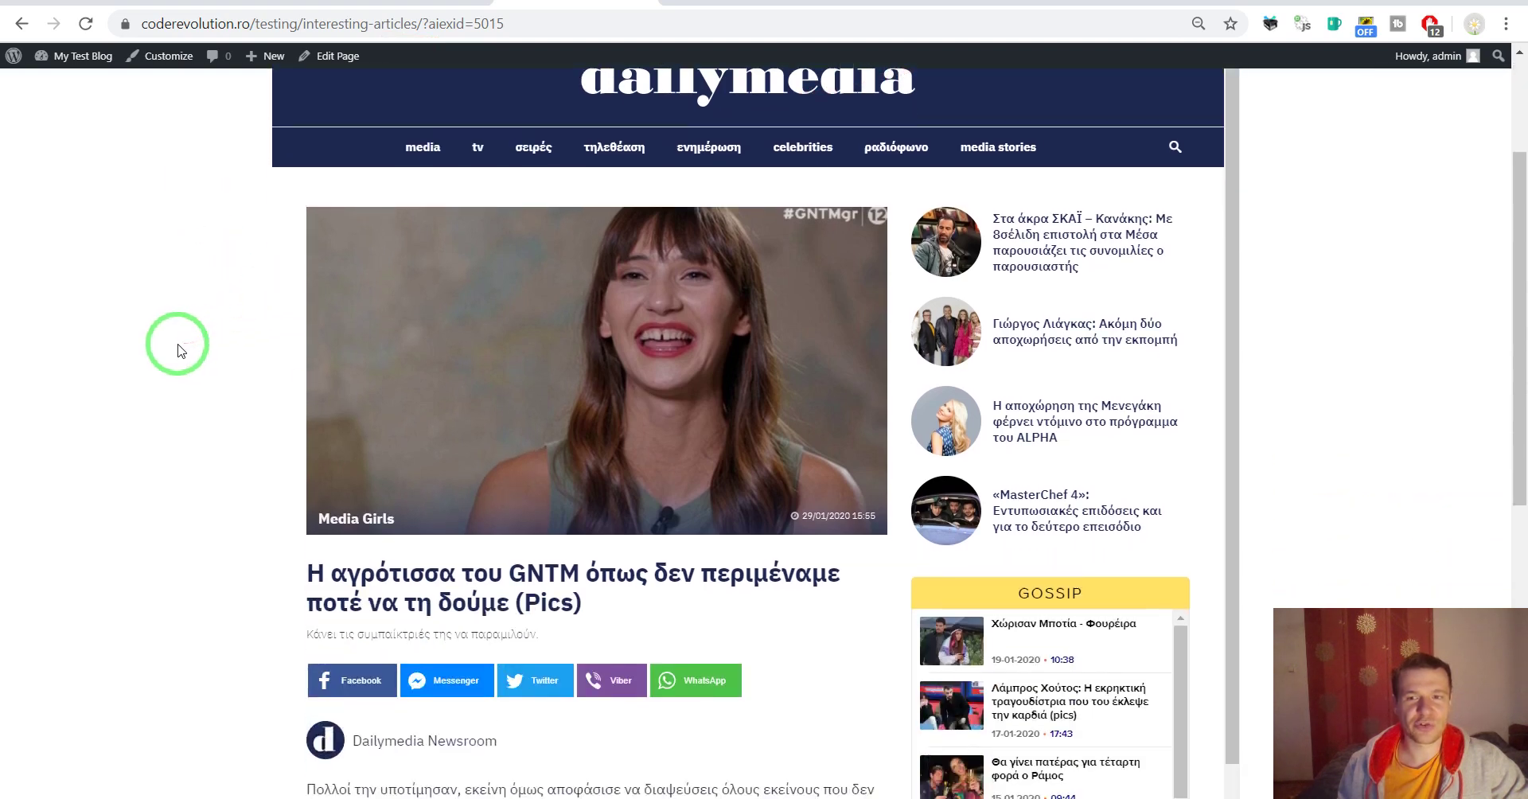
{"action": "scroll", "coordinate": [177, 341], "scroll_direction": "up", "scroll_amount": 3}
{"action": "scroll", "coordinate": [741, 360], "scroll_direction": "down", "scroll_amount": 1}
{"action": "scroll", "coordinate": [721, 344], "scroll_direction": "down", "scroll_amount": 8}
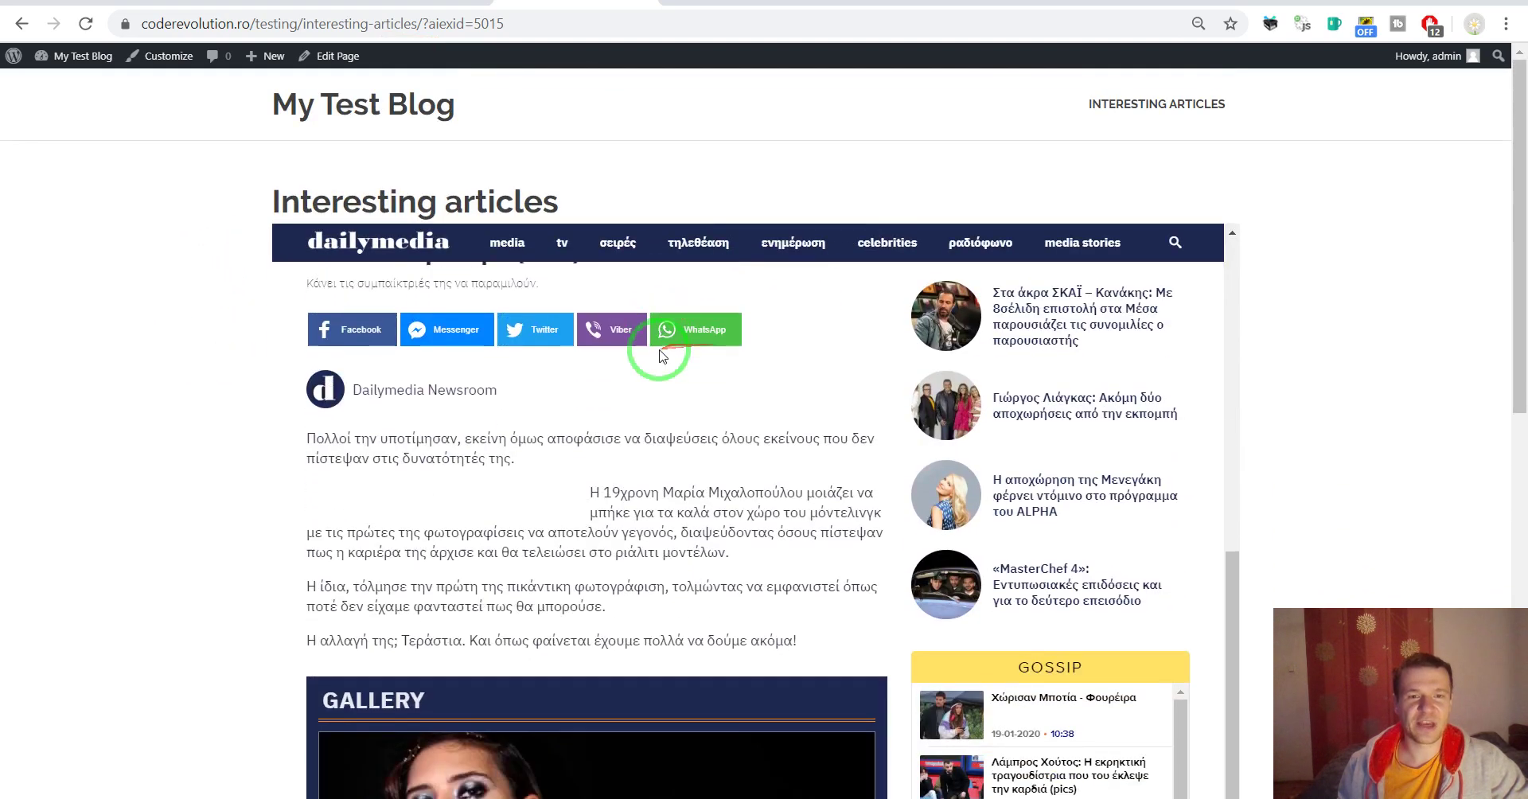
{"action": "scroll", "coordinate": [89, 355], "scroll_direction": "down", "scroll_amount": 3}
{"action": "scroll", "coordinate": [717, 345], "scroll_direction": "down", "scroll_amount": 8}
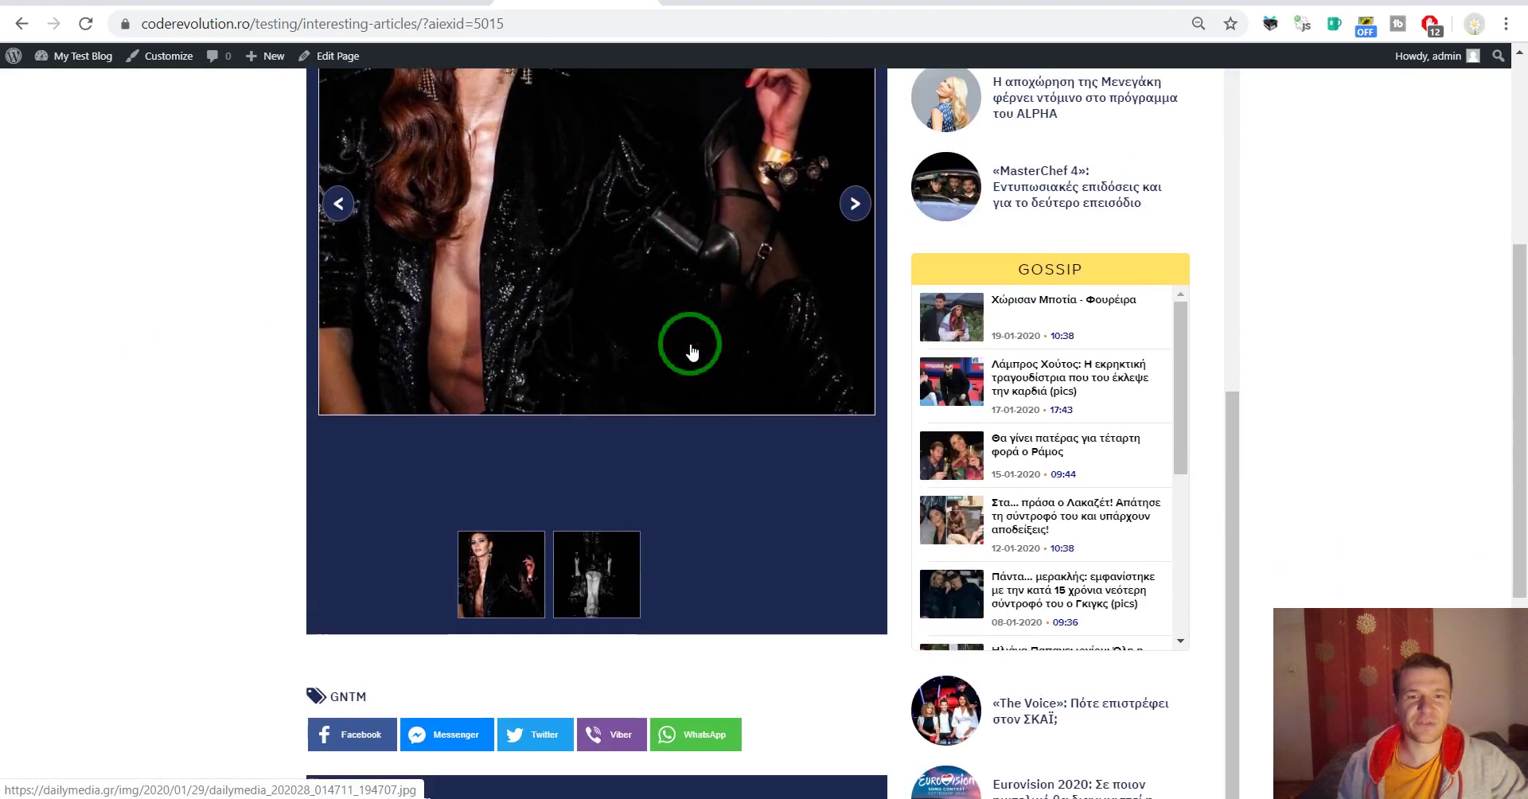
{"action": "scroll", "coordinate": [676, 350], "scroll_direction": "up", "scroll_amount": 10}
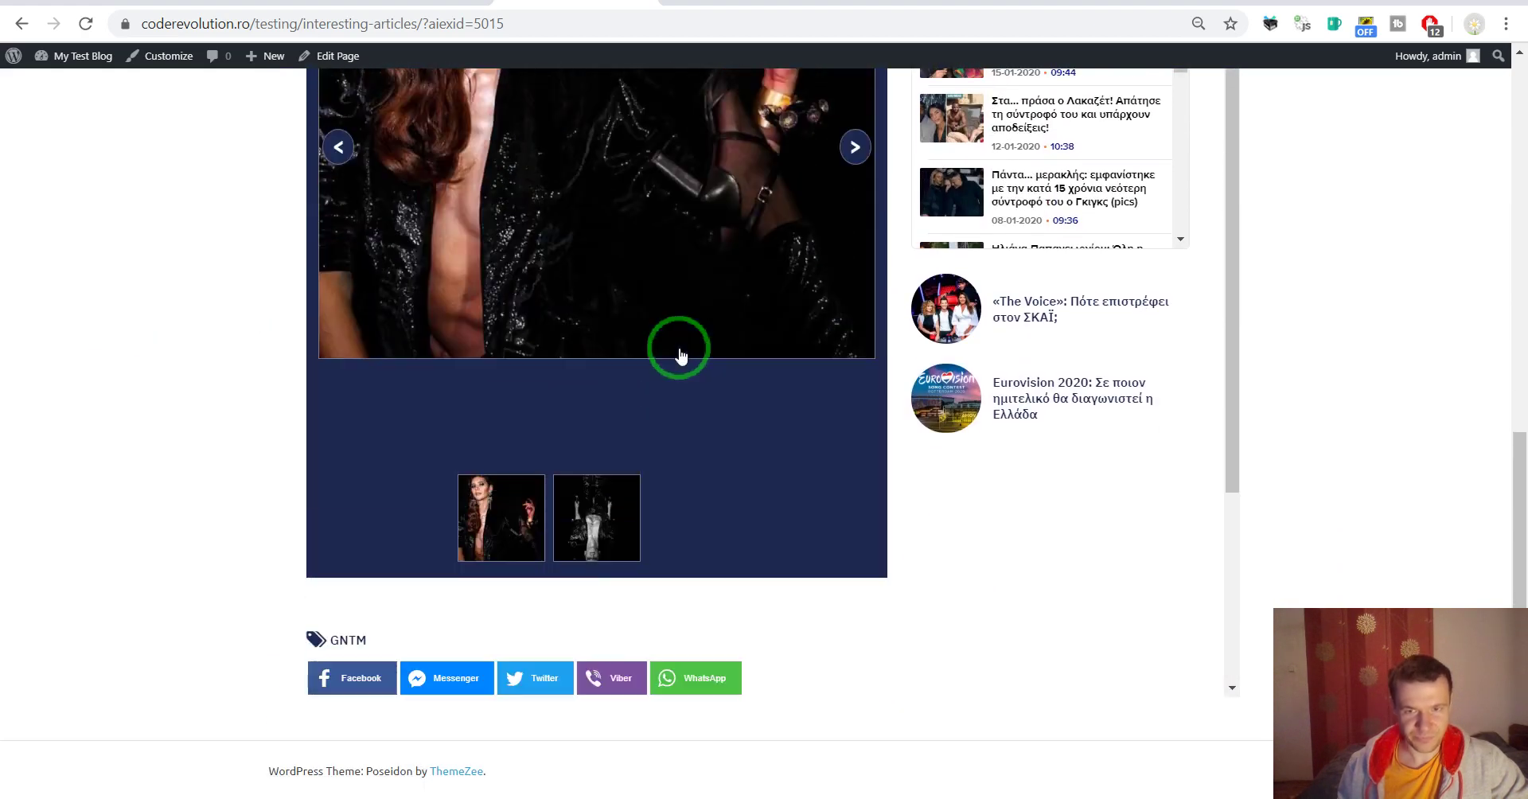
{"action": "scroll", "coordinate": [167, 381], "scroll_direction": "up", "scroll_amount": 5}
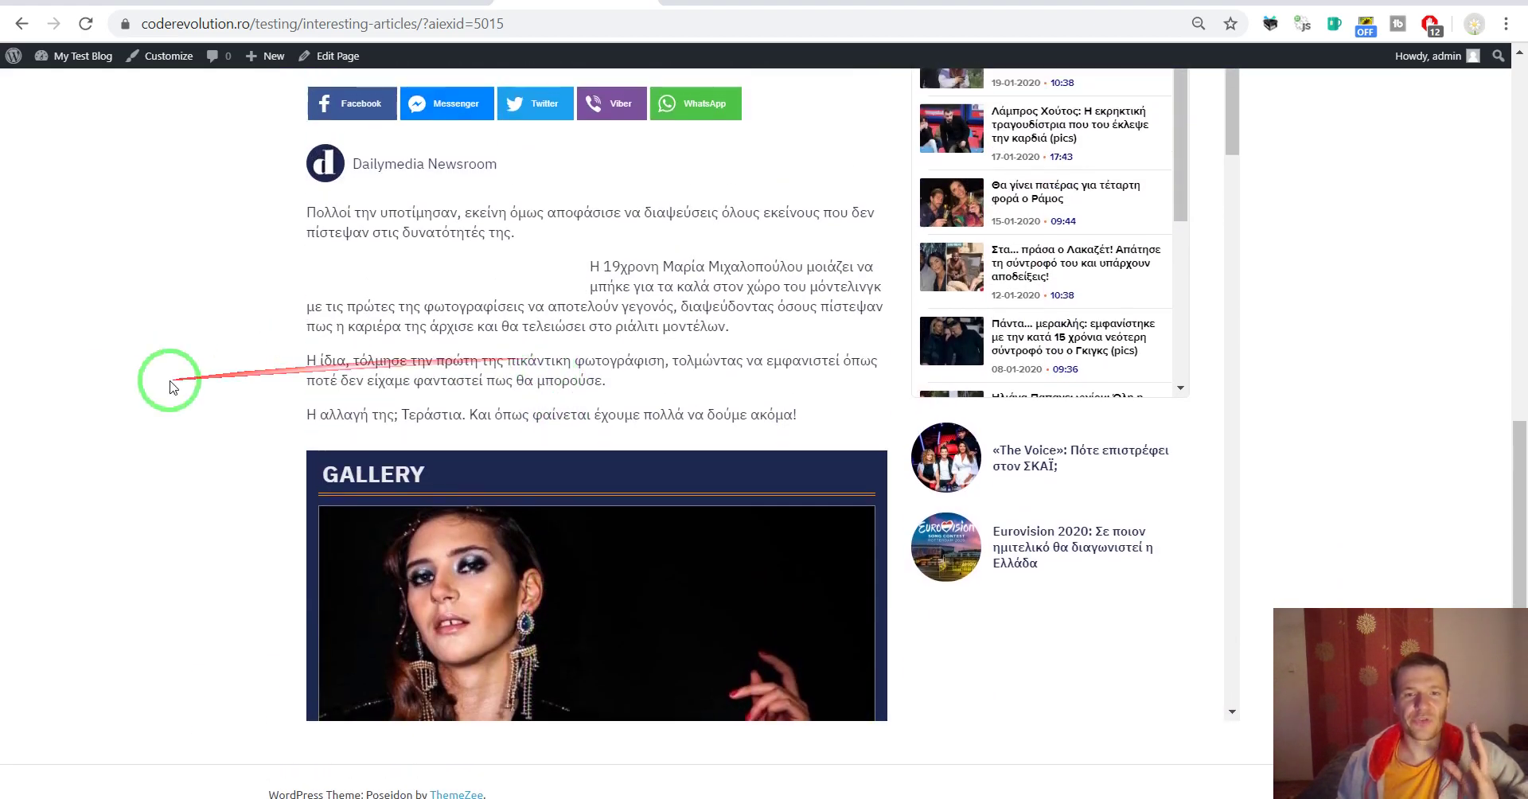
{"action": "scroll", "coordinate": [170, 387], "scroll_direction": "up", "scroll_amount": 1}
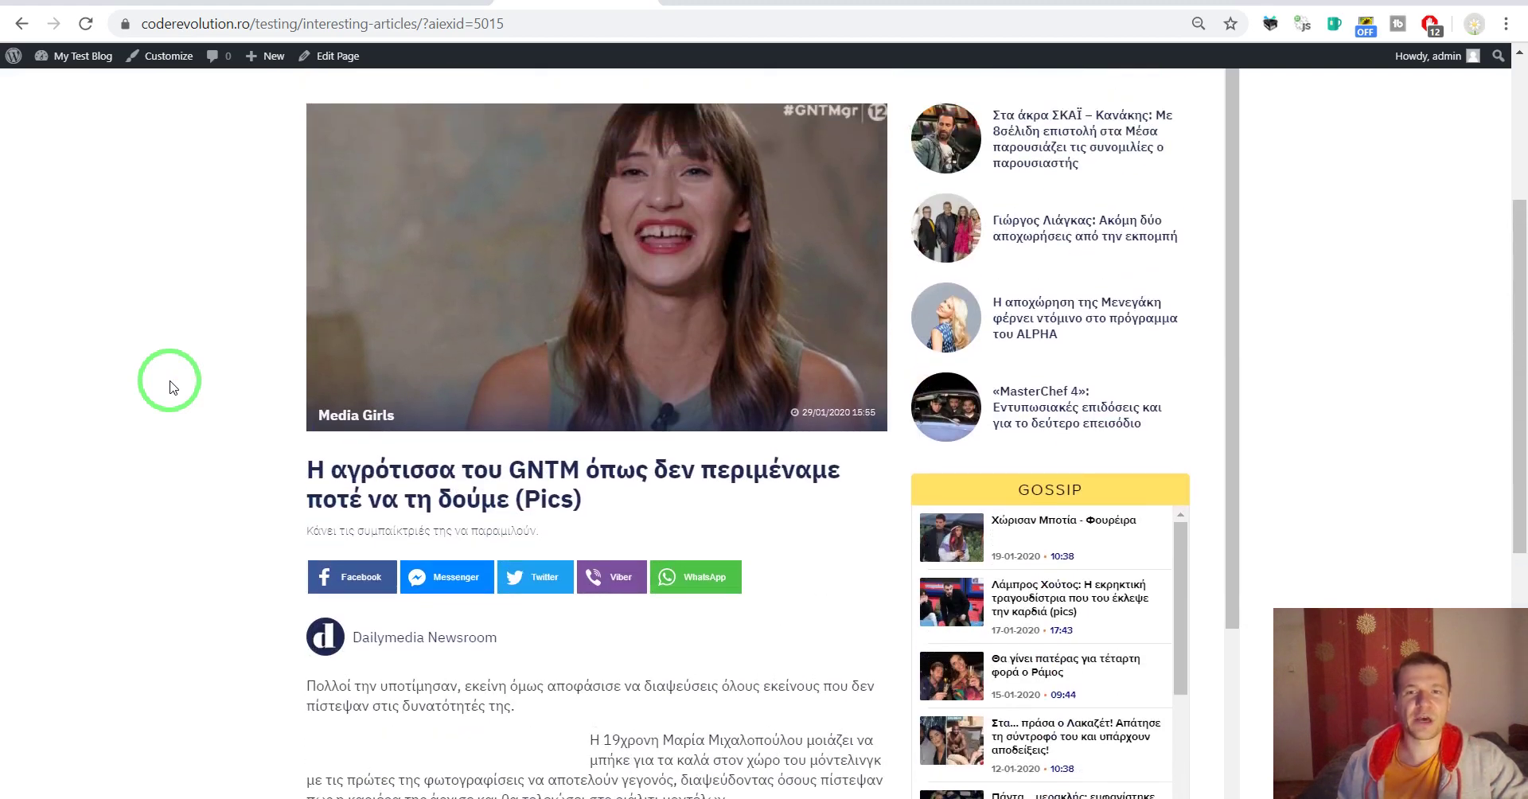
{"action": "scroll", "coordinate": [169, 386], "scroll_direction": "up", "scroll_amount": 1}
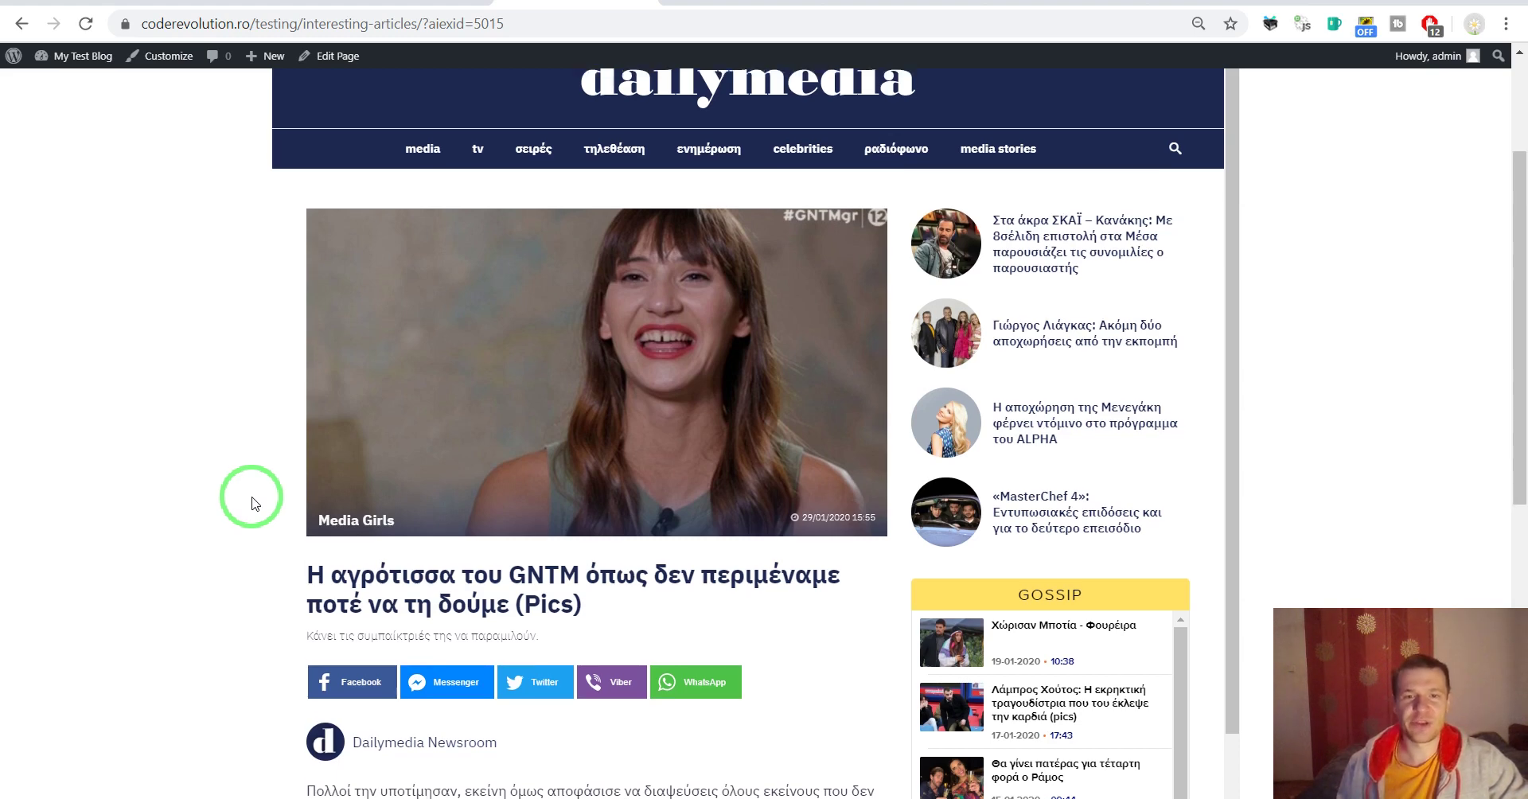
Return to the blog's front page and open the second imported post, about ΣΚΑΪ
{"action": "scroll", "coordinate": [243, 506], "scroll_direction": "up", "scroll_amount": 3}
{"action": "left_click", "coordinate": [324, 121]}
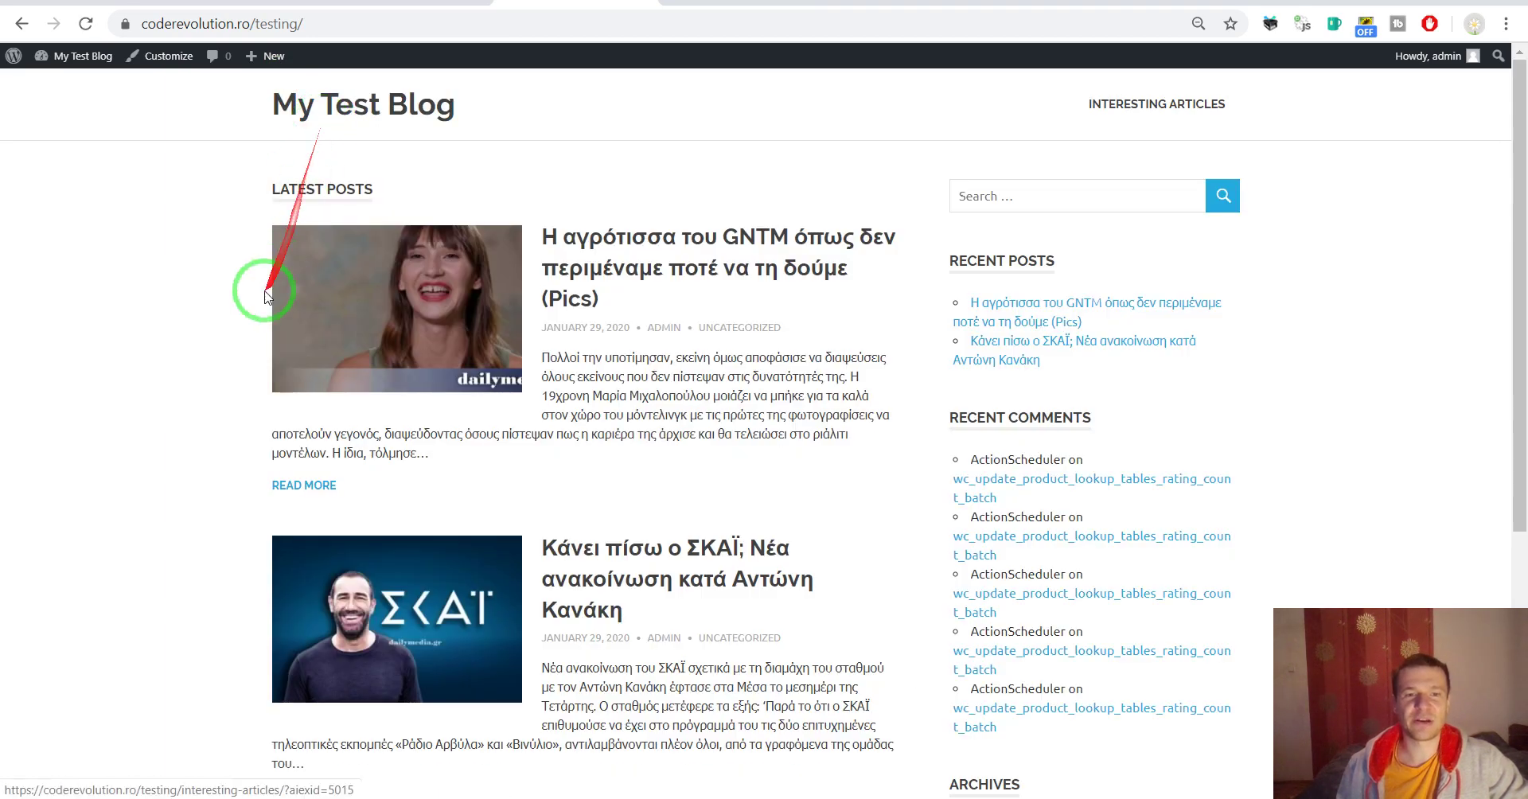
{"action": "scroll", "coordinate": [536, 331], "scroll_direction": "down", "scroll_amount": 4}
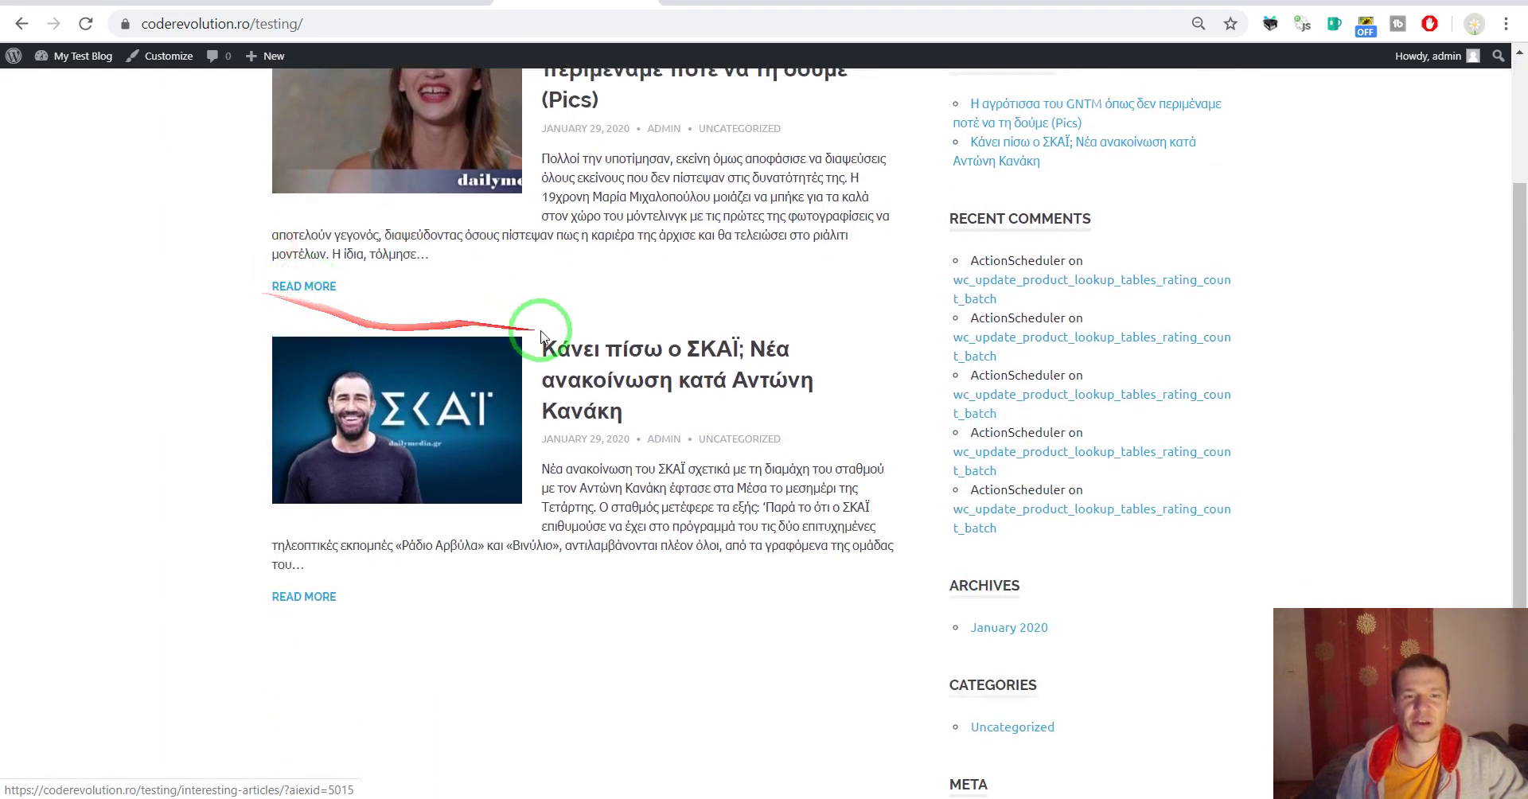
{"action": "left_click", "coordinate": [583, 362]}
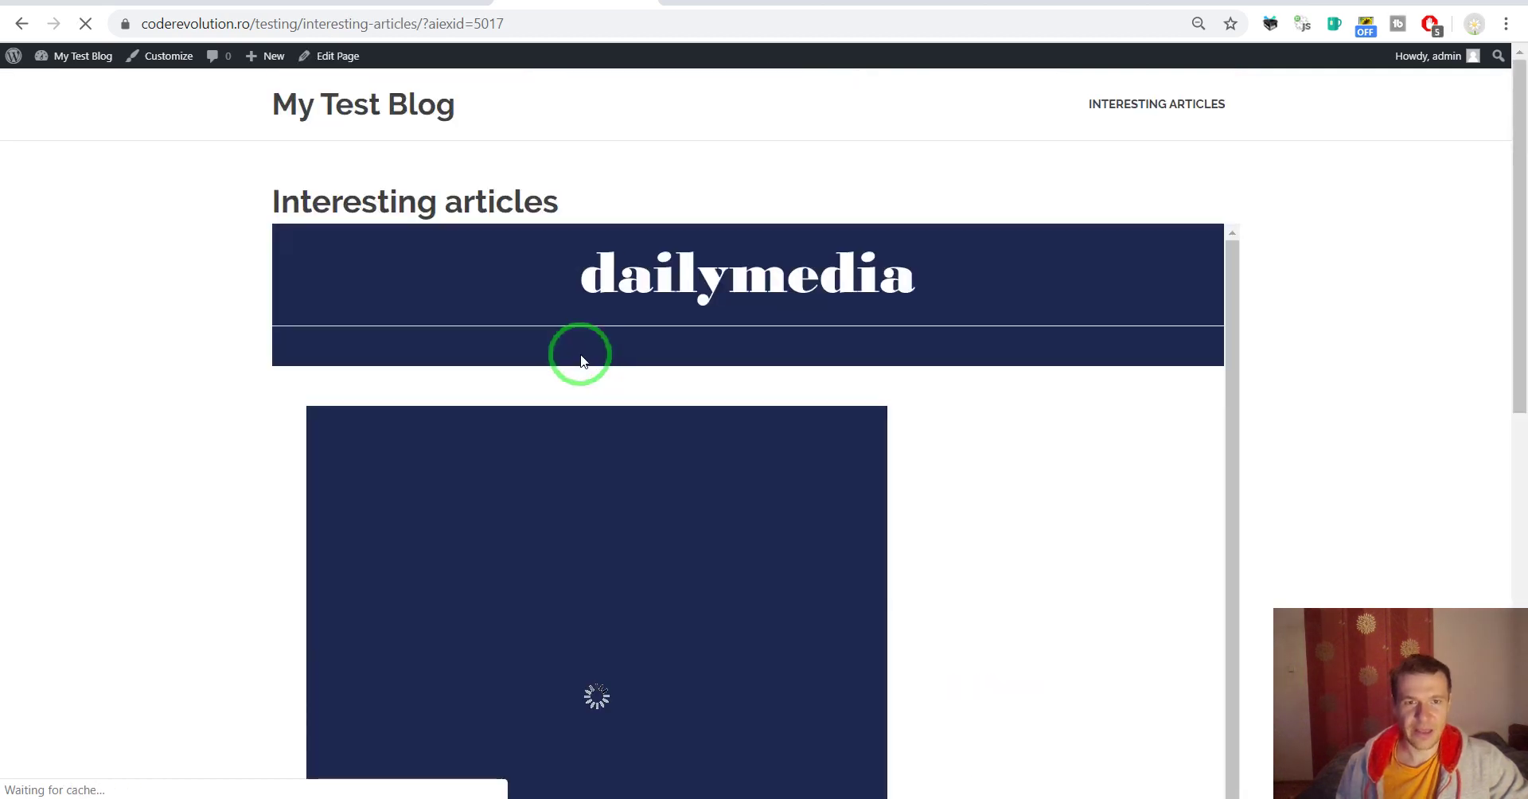
Examine the Interesting articles page for the ΣΚΑΪ post, from its heading down to the embedded article's footer
{"action": "left_click_drag", "start_coordinate": [259, 195], "coordinate": [562, 194]}
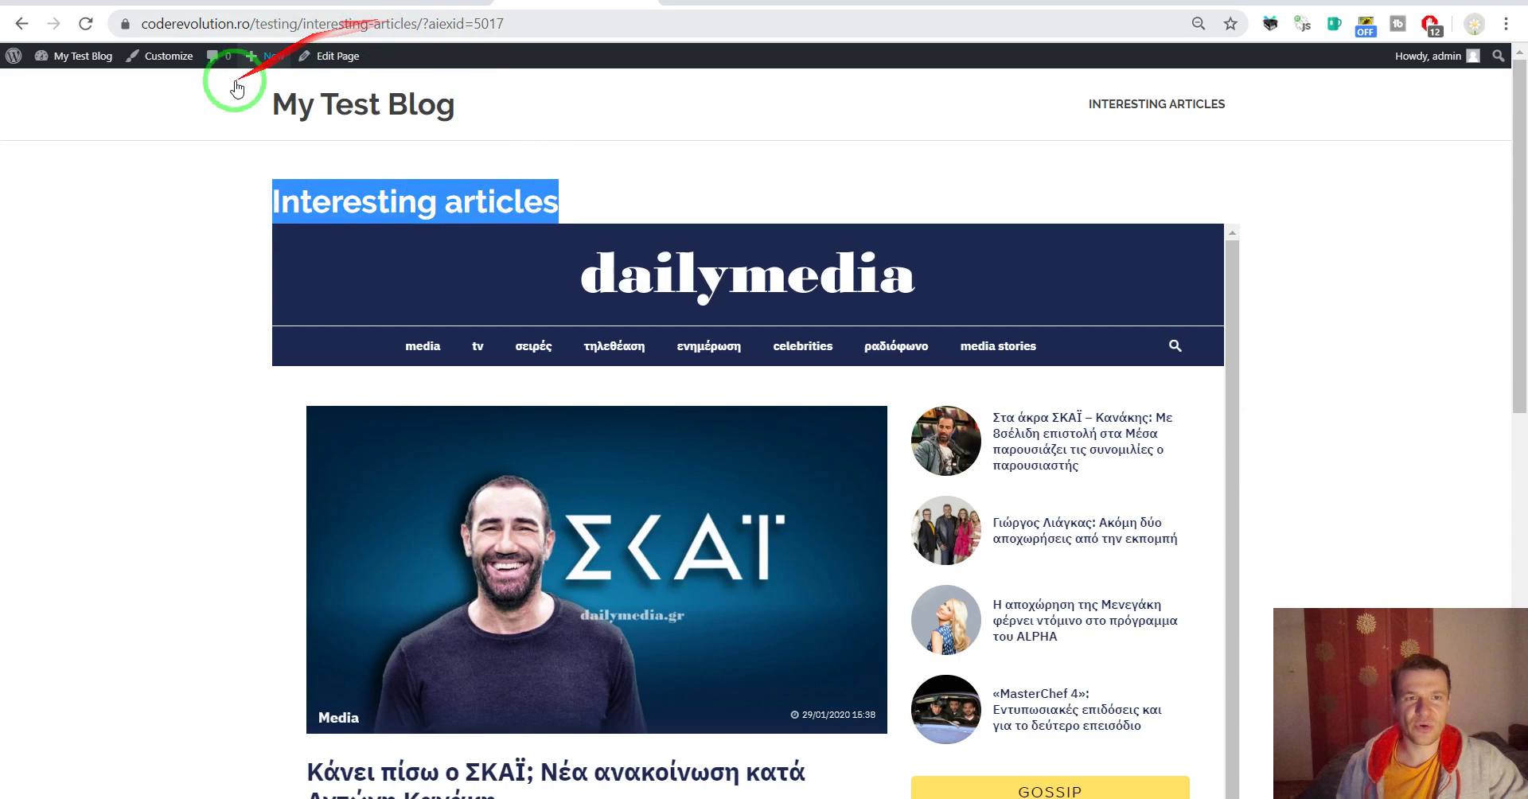
{"action": "scroll", "coordinate": [140, 279], "scroll_direction": "down", "scroll_amount": 4}
{"action": "scroll", "coordinate": [160, 283], "scroll_direction": "down", "scroll_amount": 6}
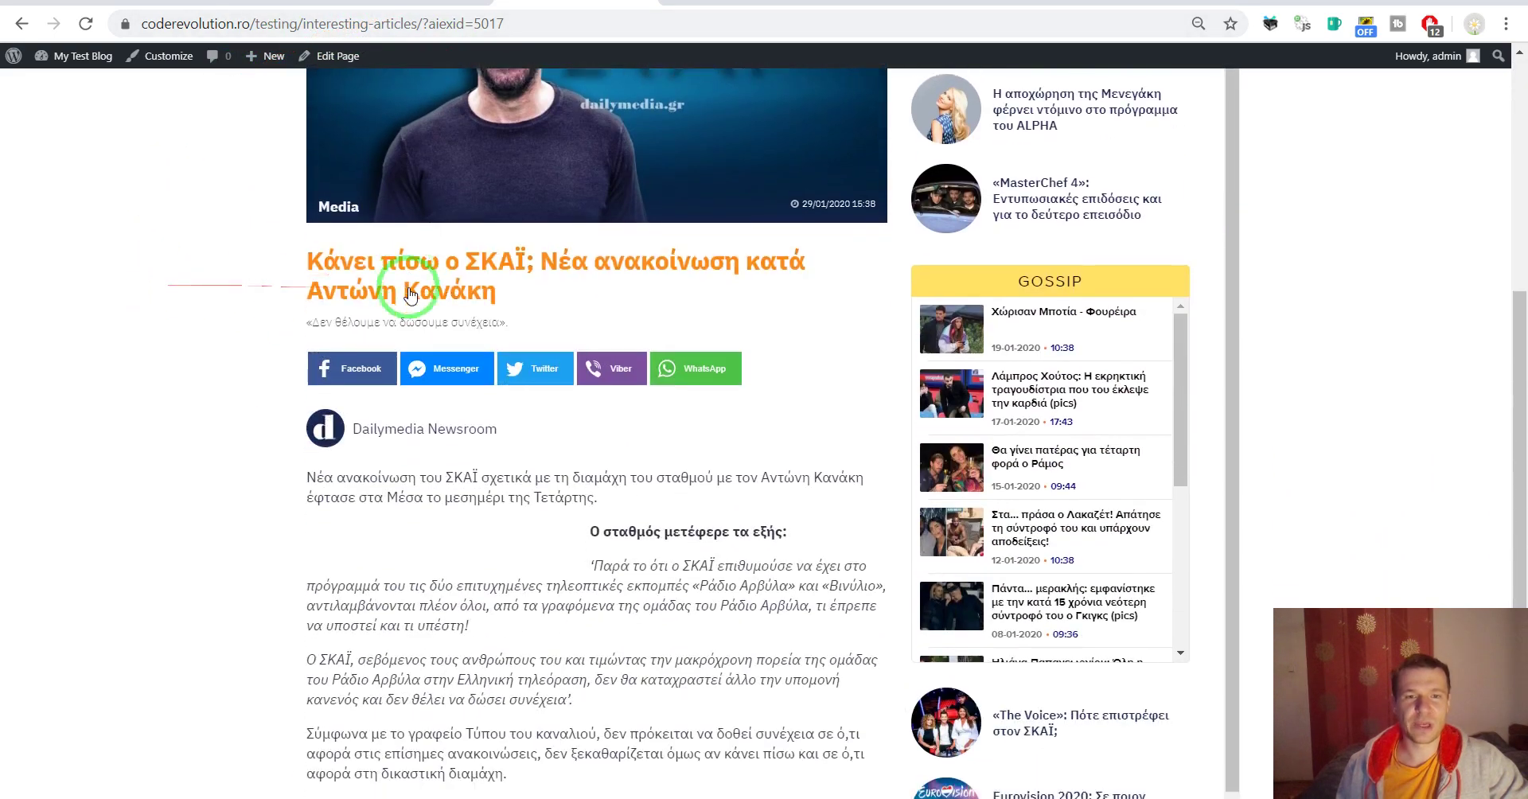
{"action": "scroll", "coordinate": [477, 318], "scroll_direction": "down", "scroll_amount": 4}
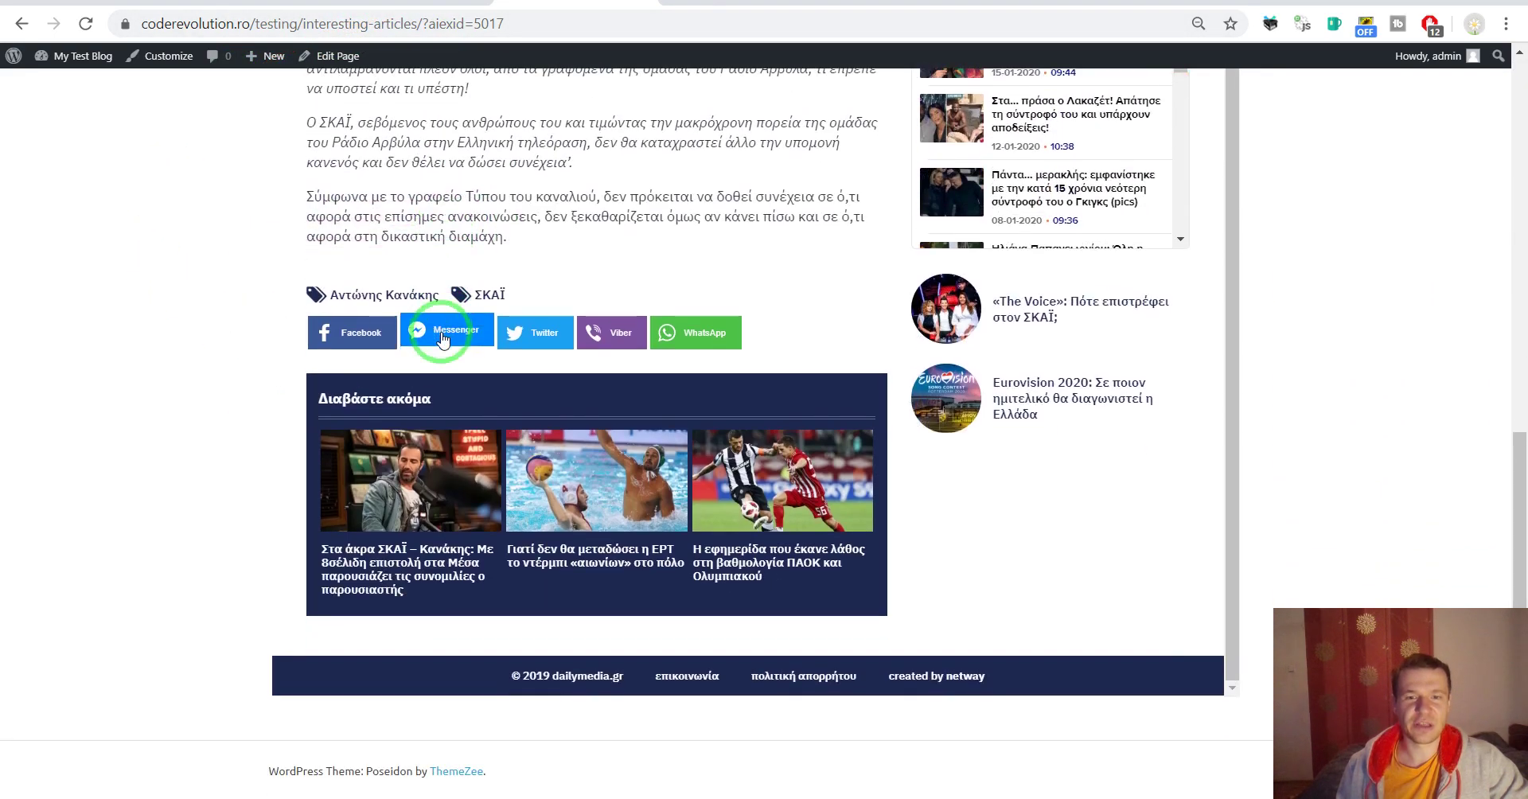
{"action": "scroll", "coordinate": [159, 351], "scroll_direction": "up", "scroll_amount": 8}
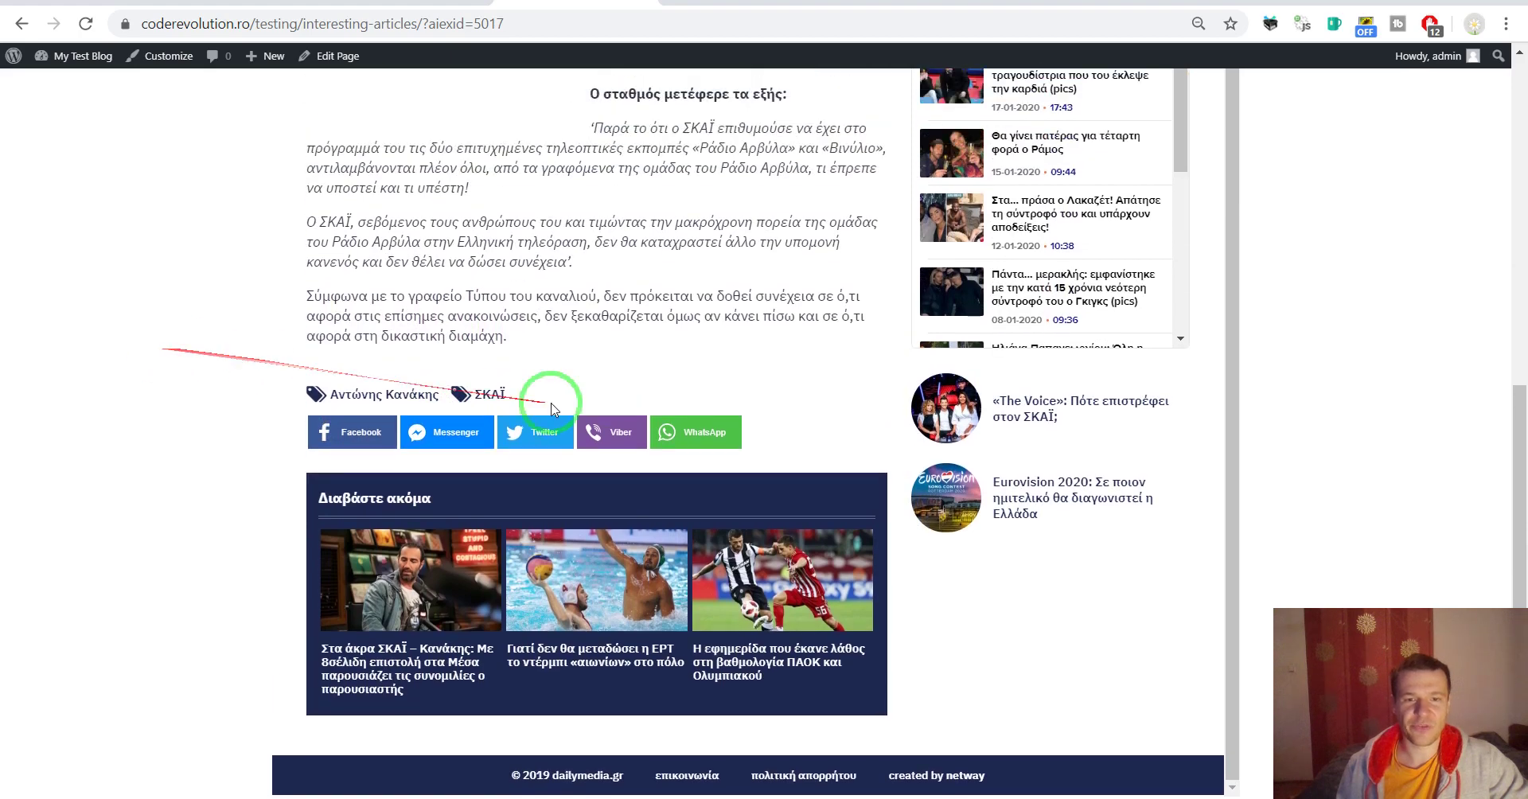
{"action": "scroll", "coordinate": [187, 398], "scroll_direction": "up", "scroll_amount": 4}
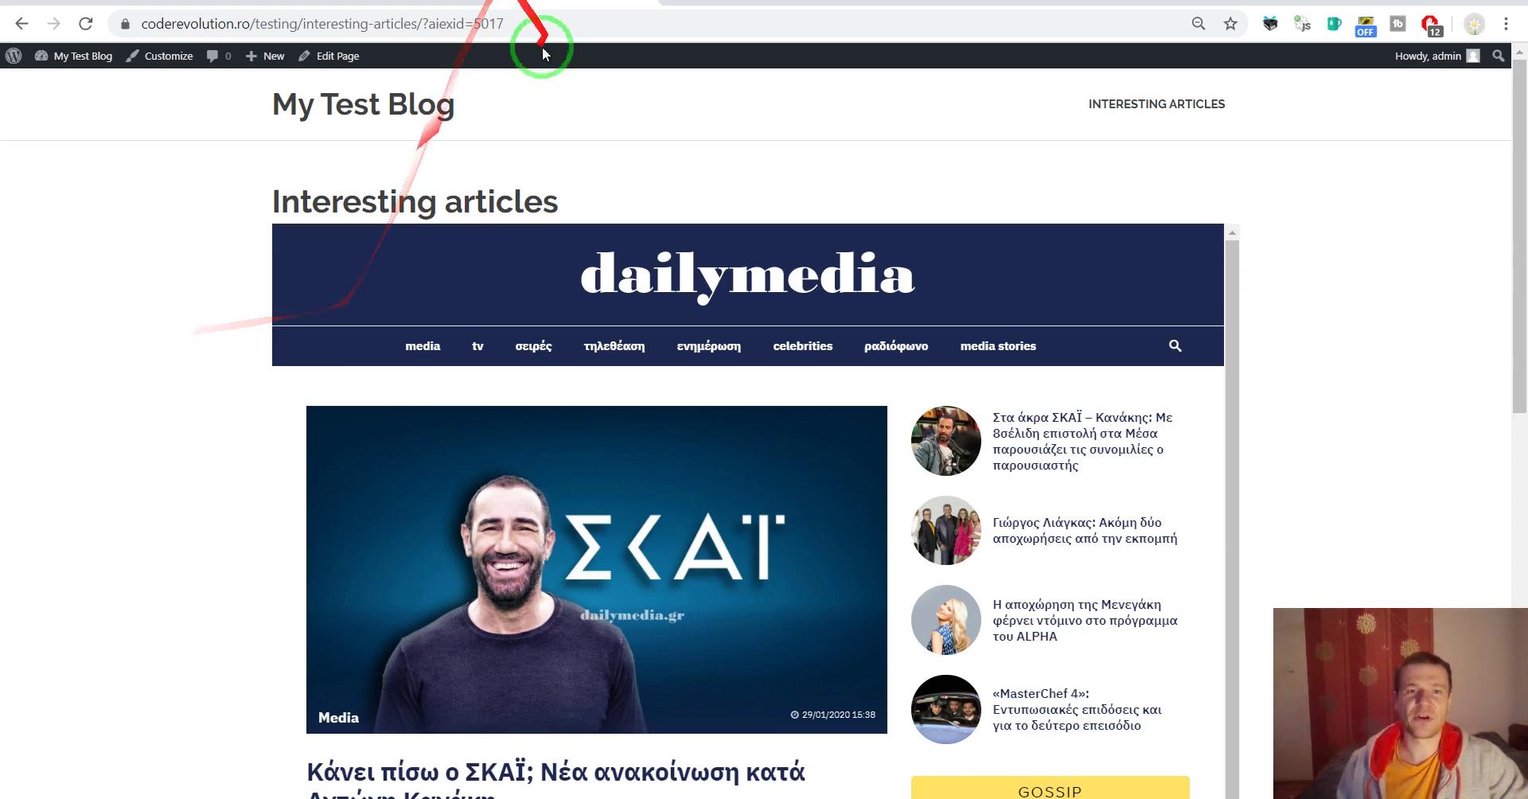
Test the embedded article's responsiveness by narrowing the browser window, then restore it to full screen
{"action": "left_click", "coordinate": [1482, 2]}
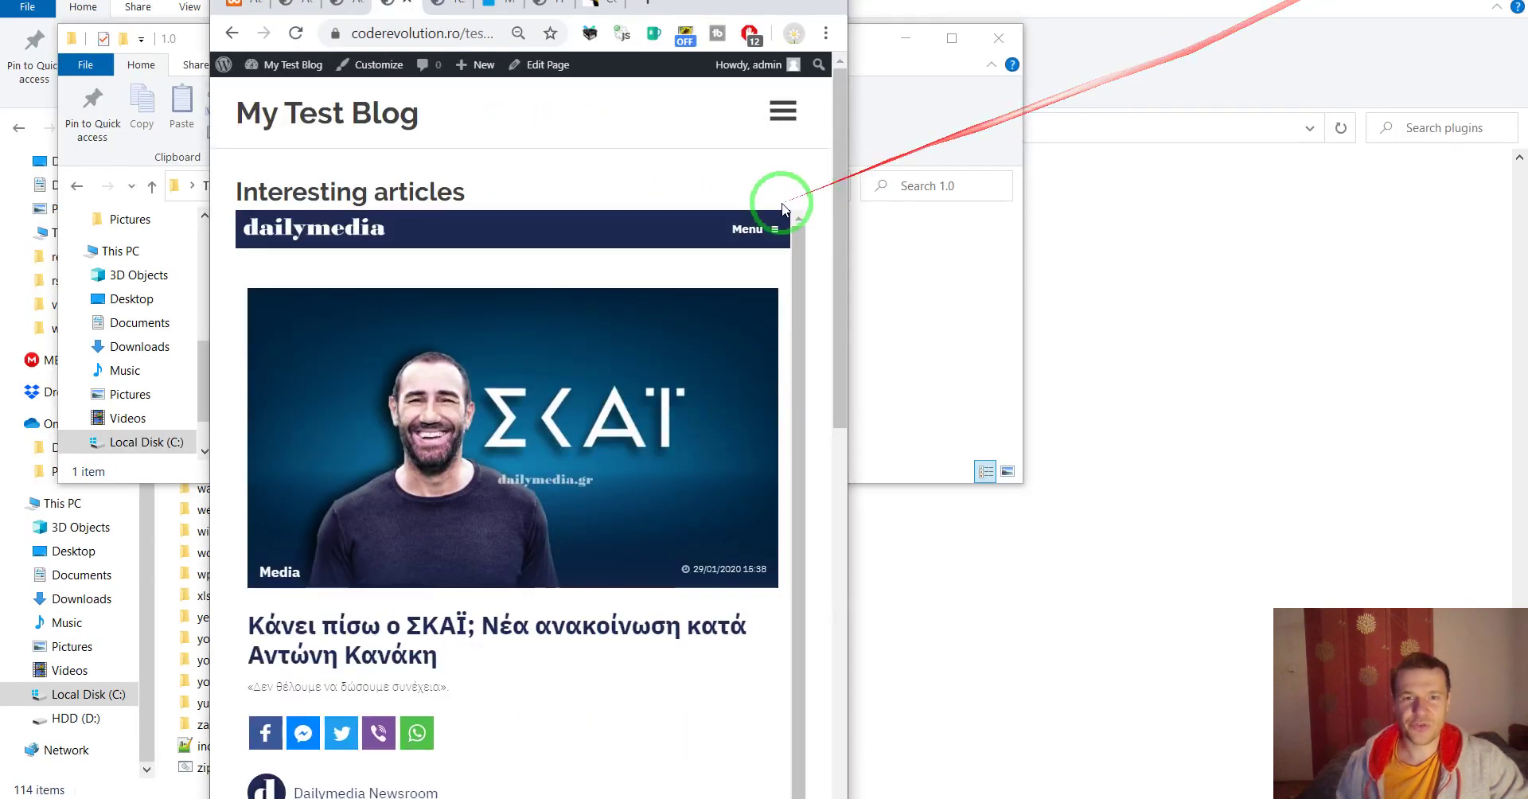
{"action": "left_click_drag", "start_coordinate": [841, 209], "coordinate": [784, 3]}
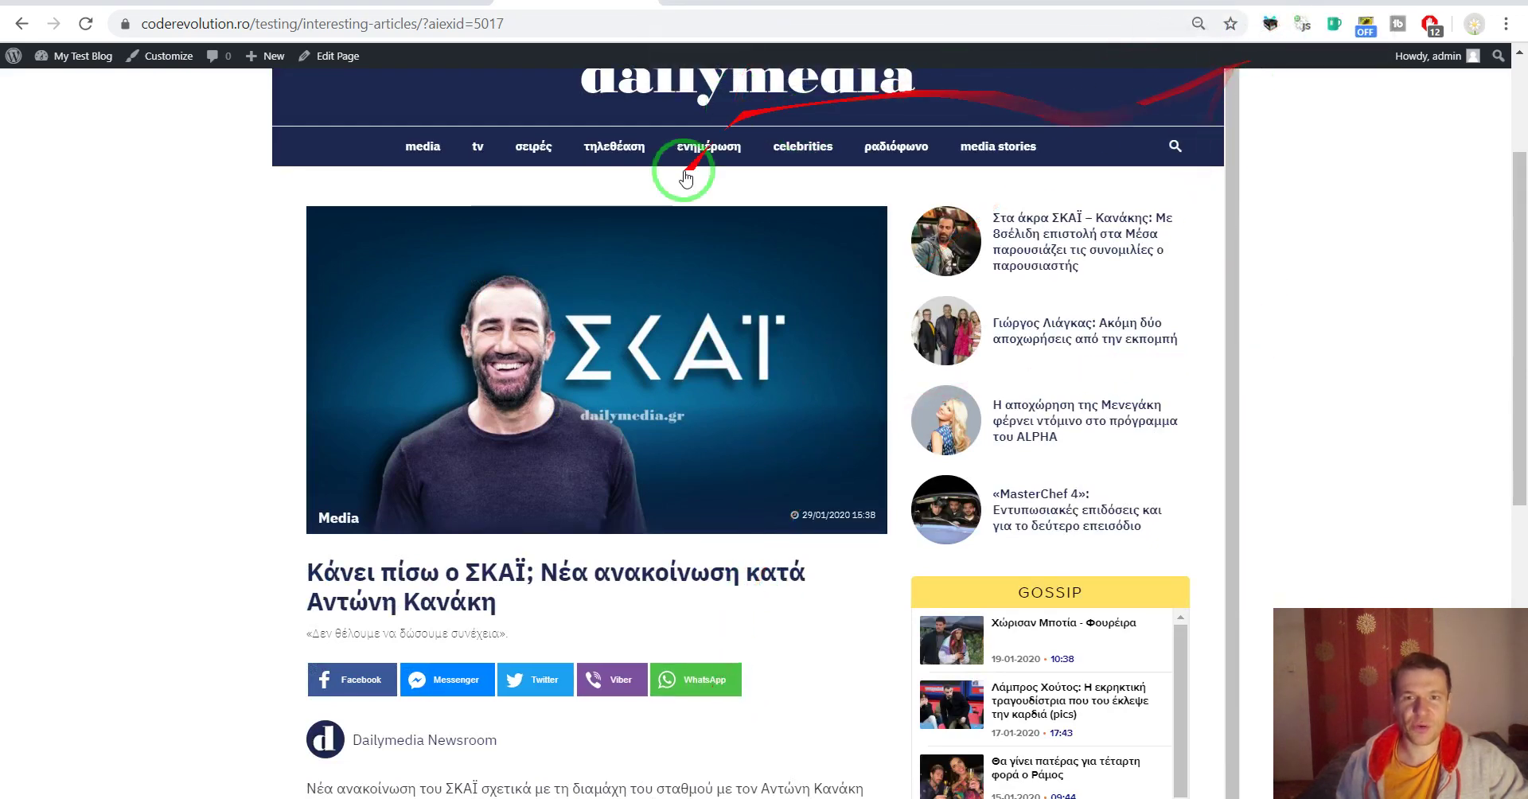
{"action": "left_click_drag", "start_coordinate": [1371, 2], "coordinate": [609, 3]}
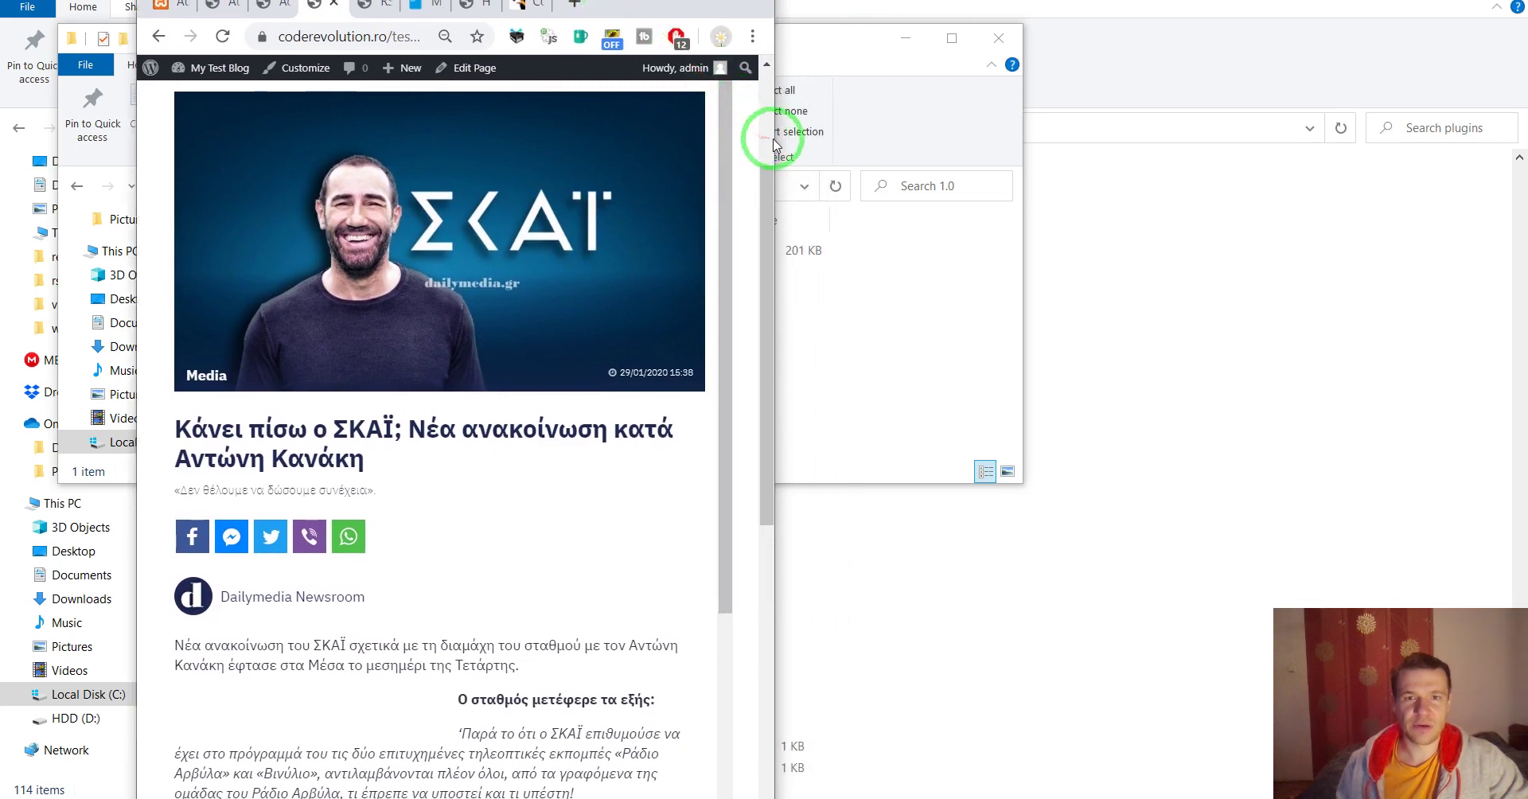
{"action": "left_click_drag", "start_coordinate": [780, 140], "coordinate": [1450, 170]}
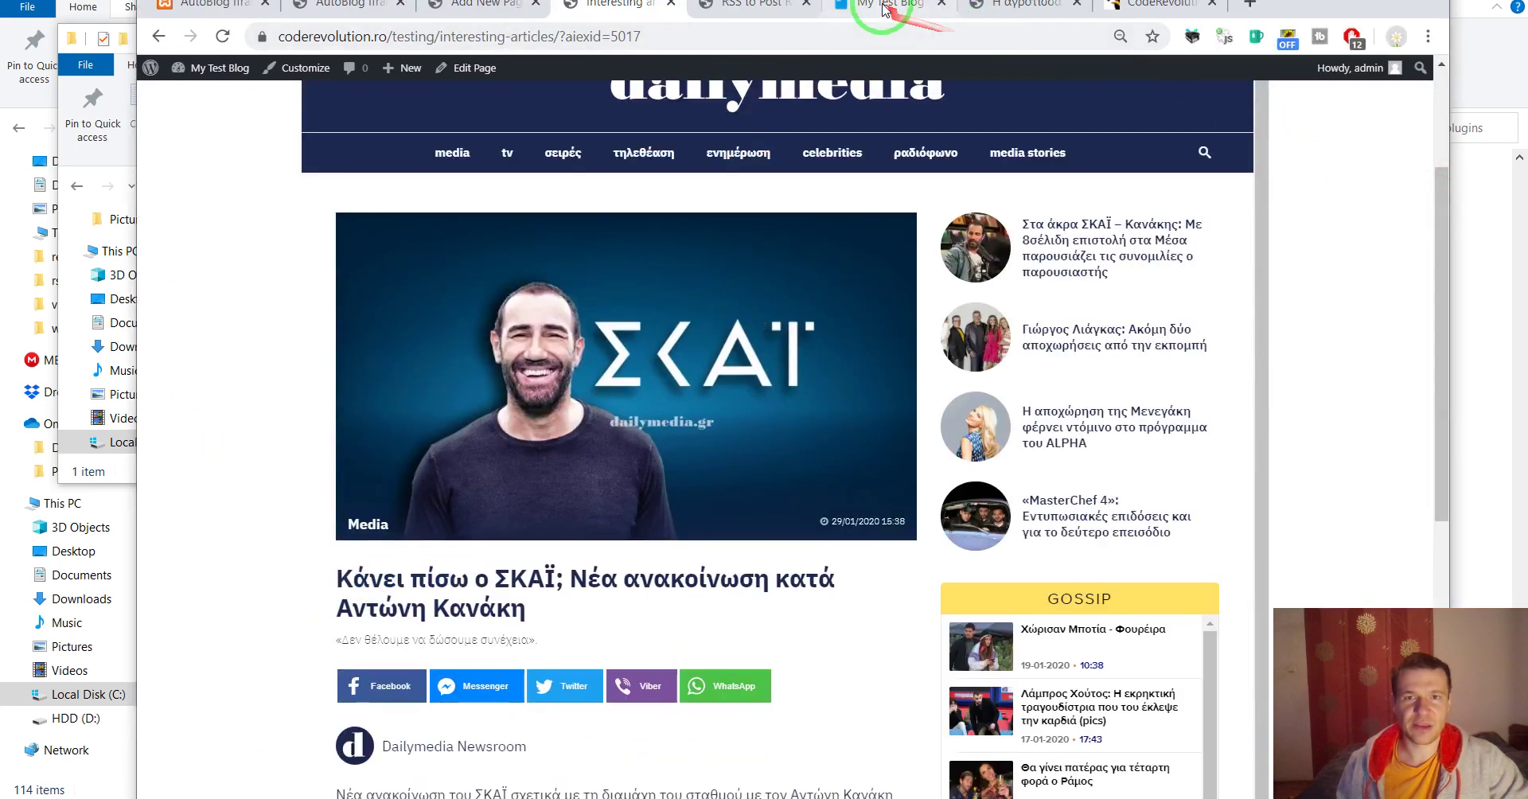
{"action": "double_click", "coordinate": [1271, 4]}
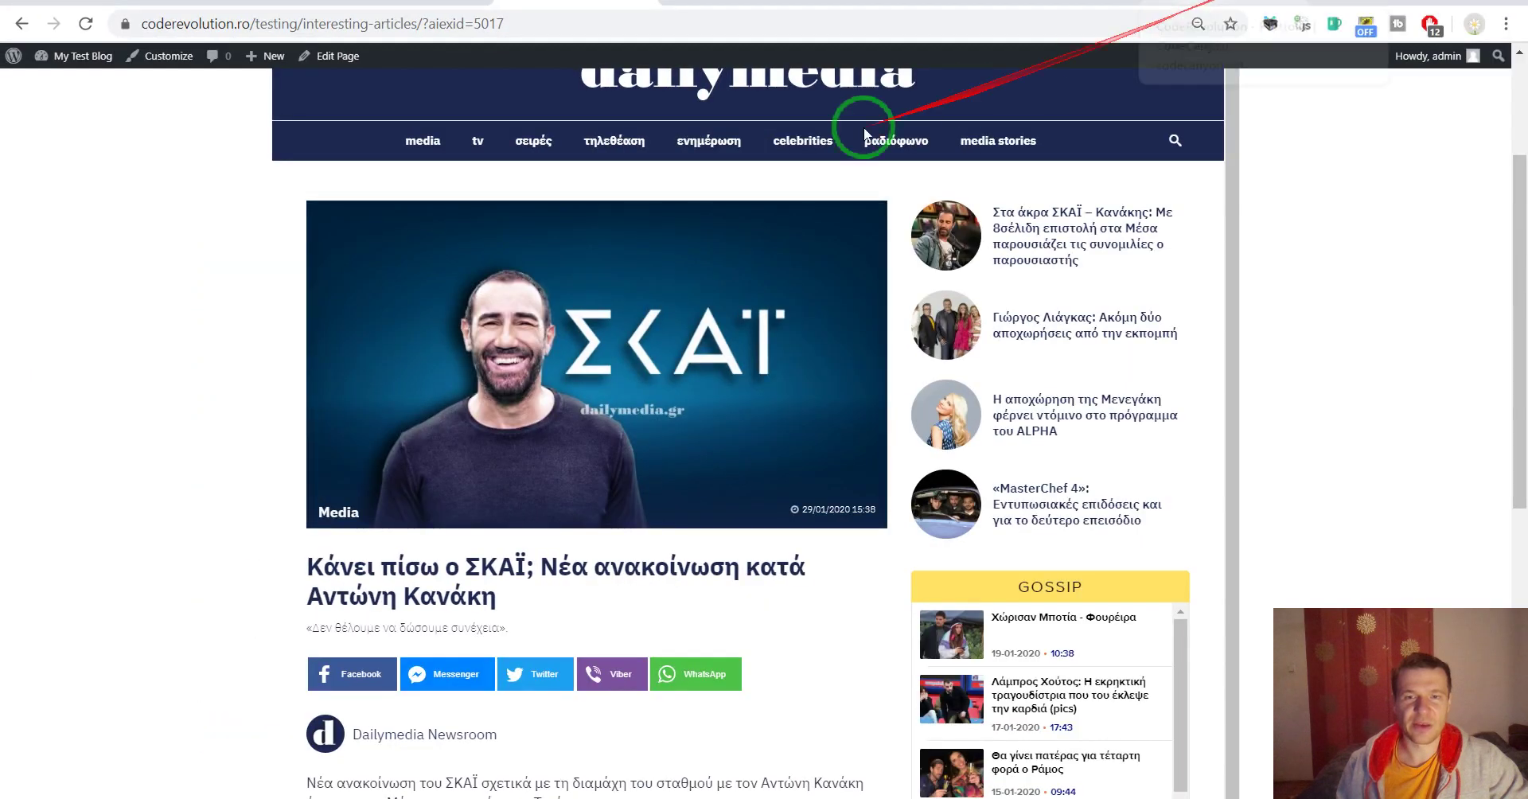
Compare scrolling of the outer page with scrolling inside the iframe, and reopen the GNTM post from the front page
{"action": "scroll", "coordinate": [142, 238], "scroll_direction": "up", "scroll_amount": 2}
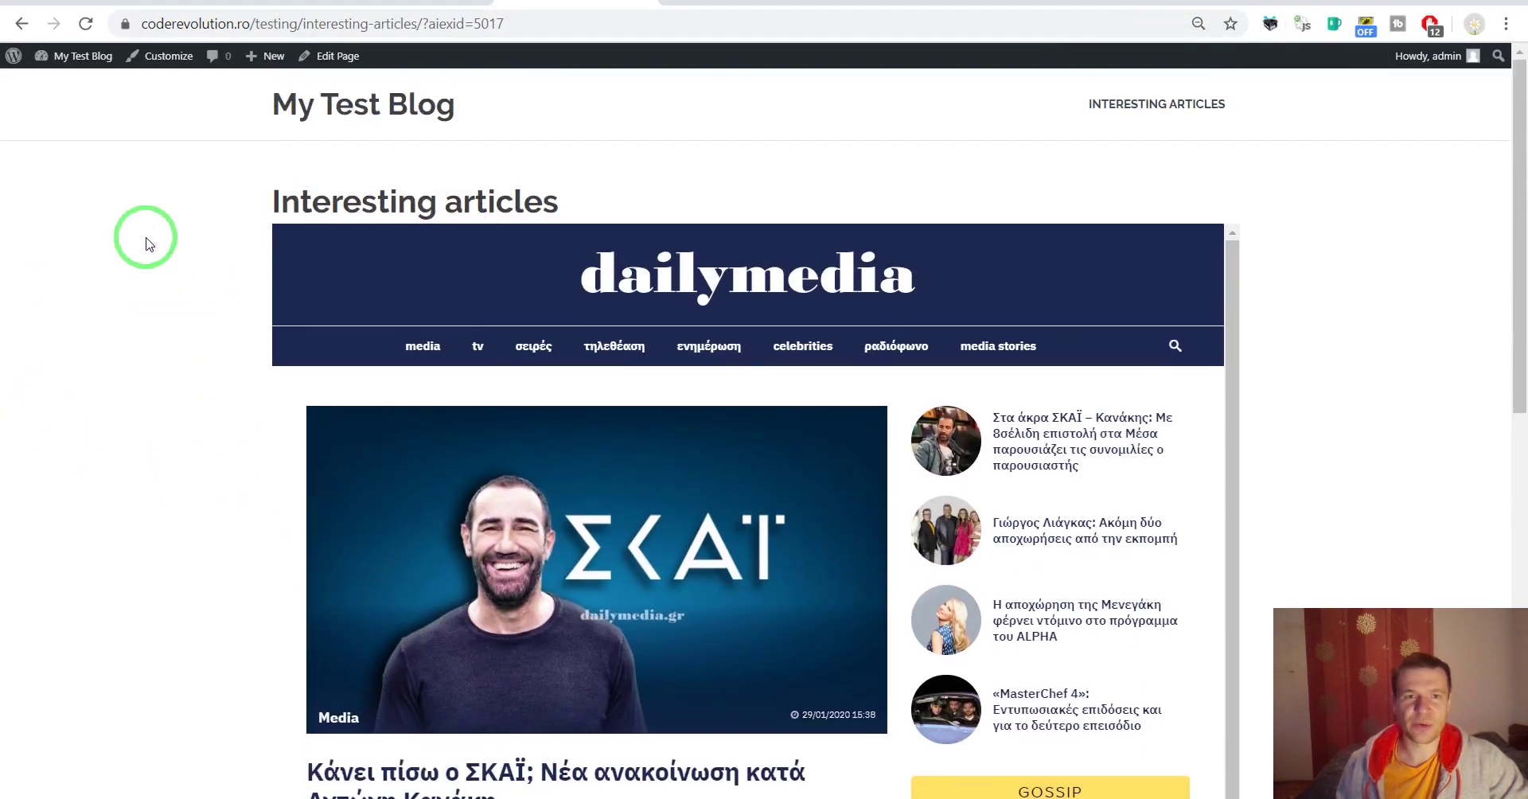
{"action": "scroll", "coordinate": [146, 242], "scroll_direction": "down", "scroll_amount": 10}
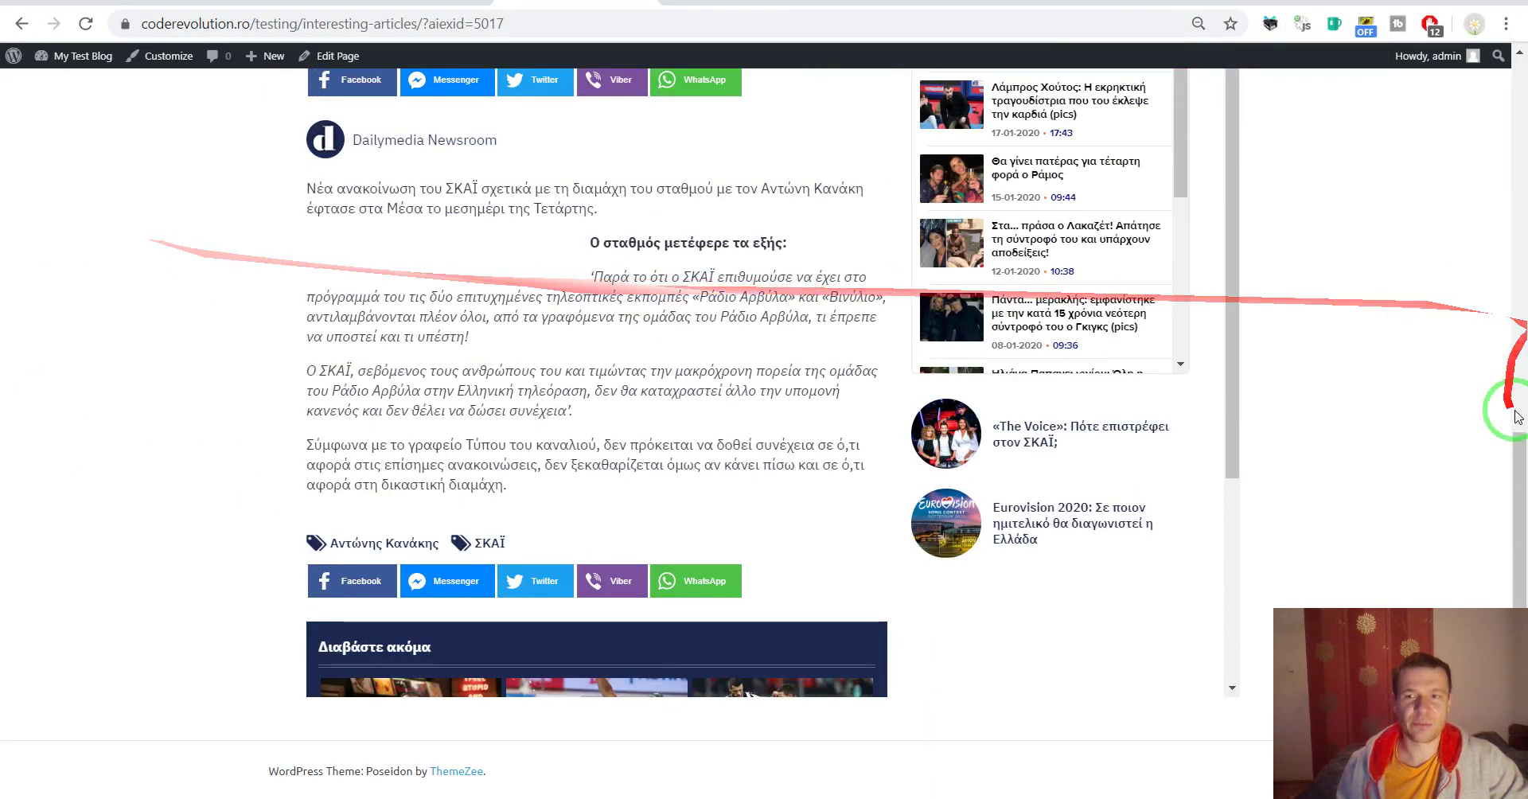
{"action": "scroll", "coordinate": [12, 477], "scroll_direction": "up", "scroll_amount": 7}
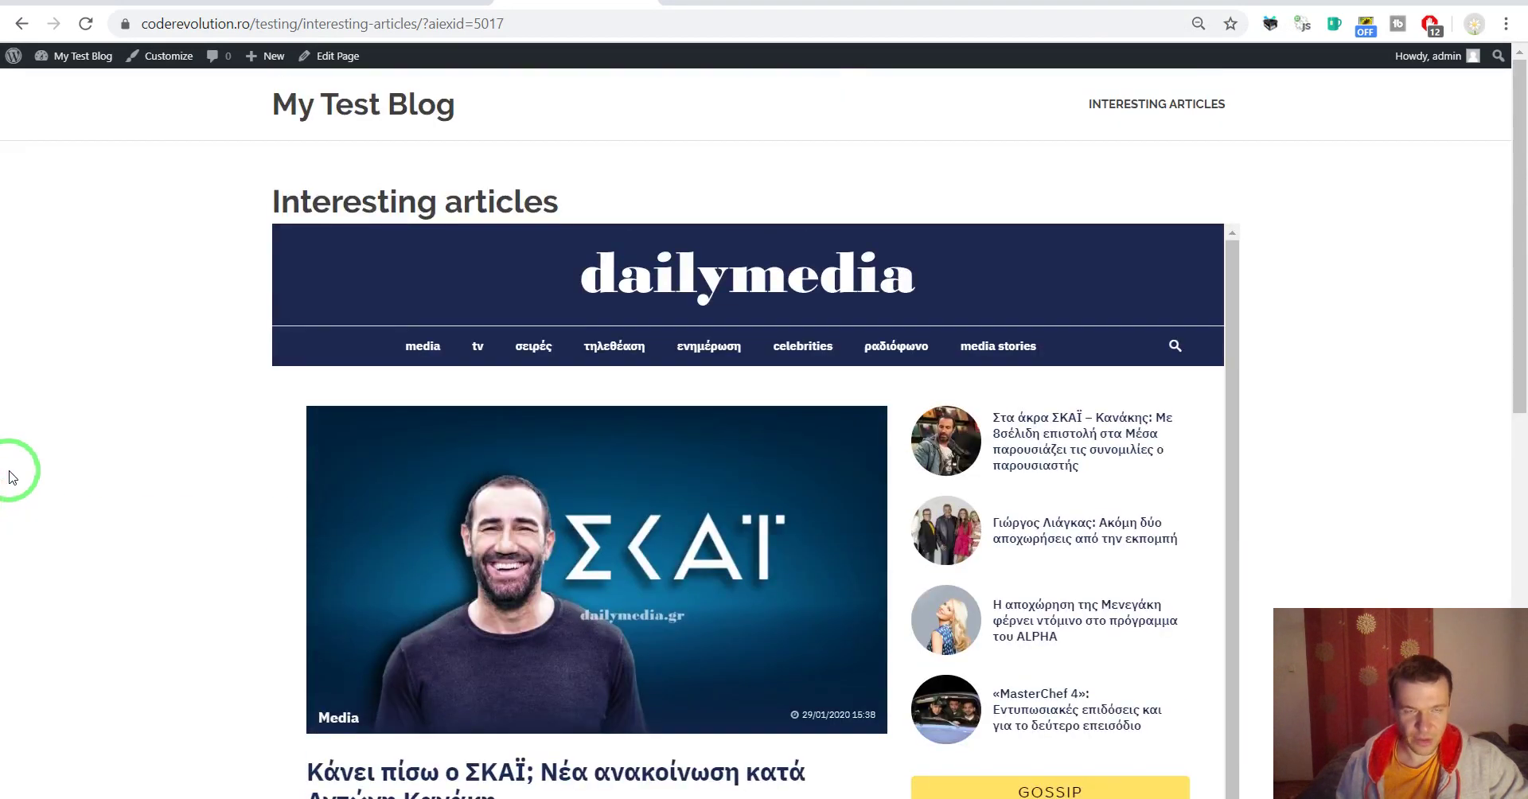
{"action": "scroll", "coordinate": [651, 394], "scroll_direction": "down", "scroll_amount": 3}
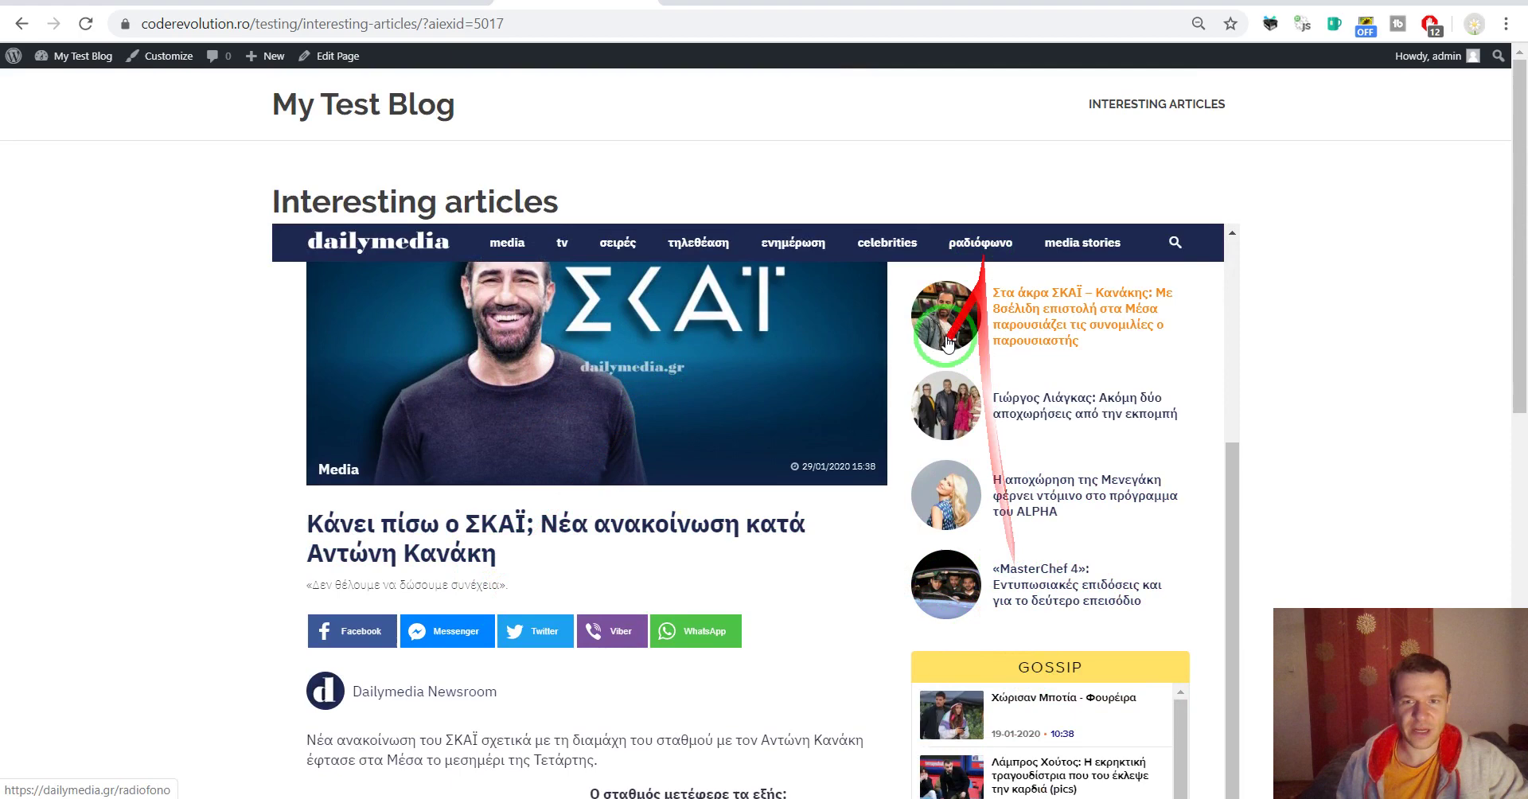
{"action": "scroll", "coordinate": [826, 448], "scroll_direction": "up", "scroll_amount": 3}
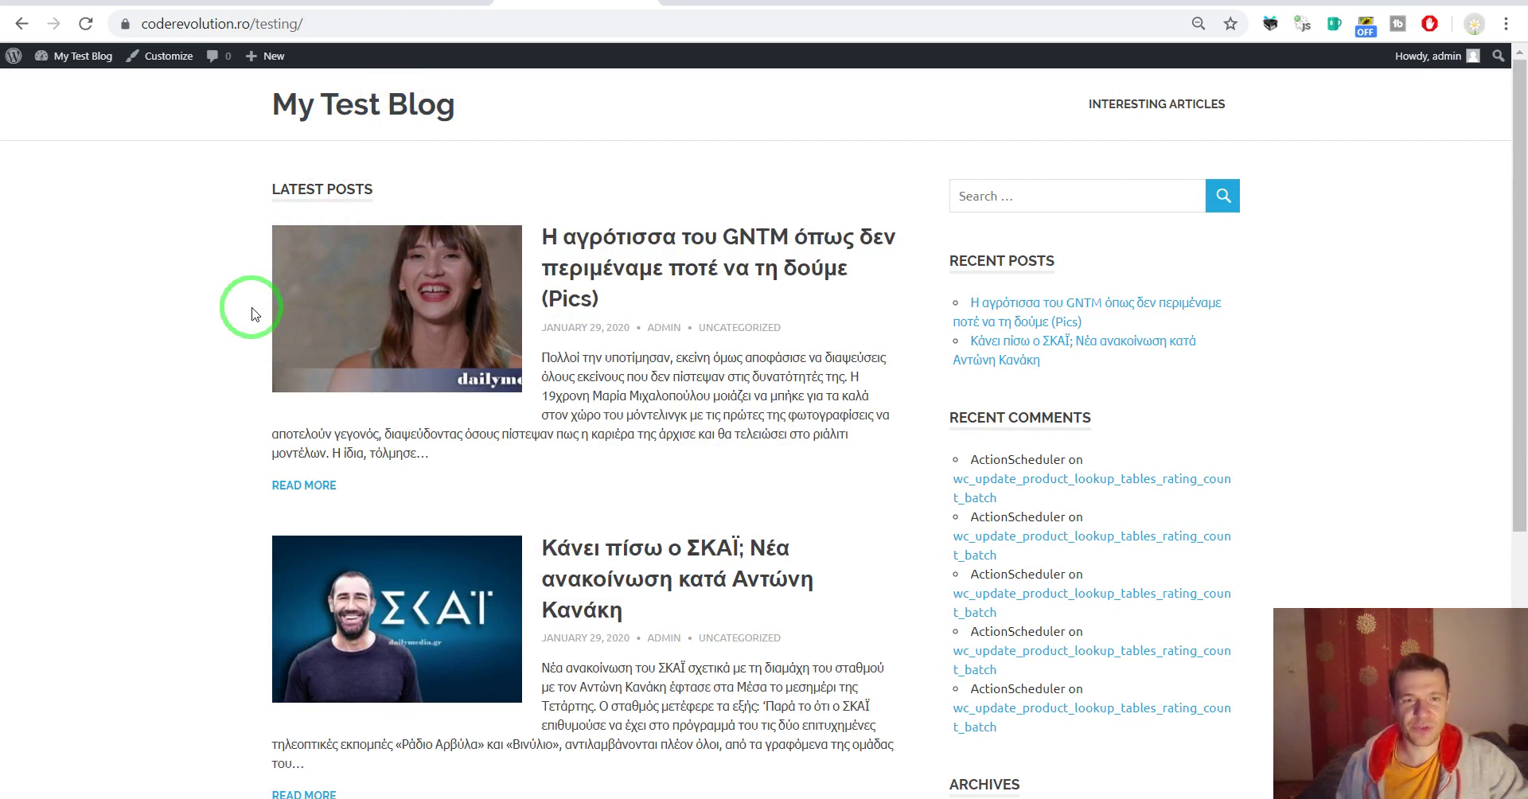
{"action": "left_click", "coordinate": [581, 249]}
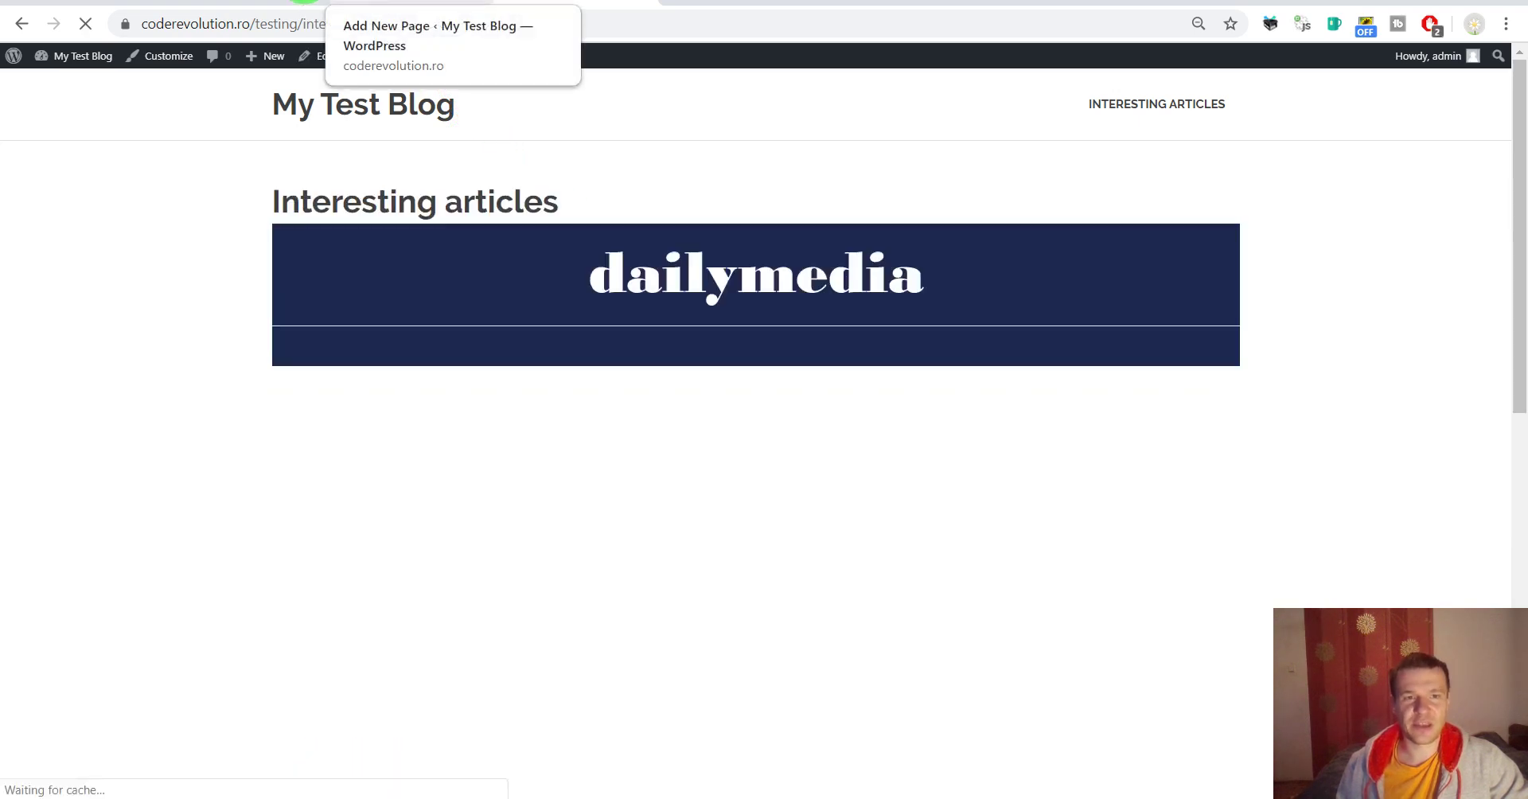
Review the shortcode location URL and default iframe height options in the AutoBlog Iframe Extension settings
{"action": "left_click", "coordinate": [171, 3]}
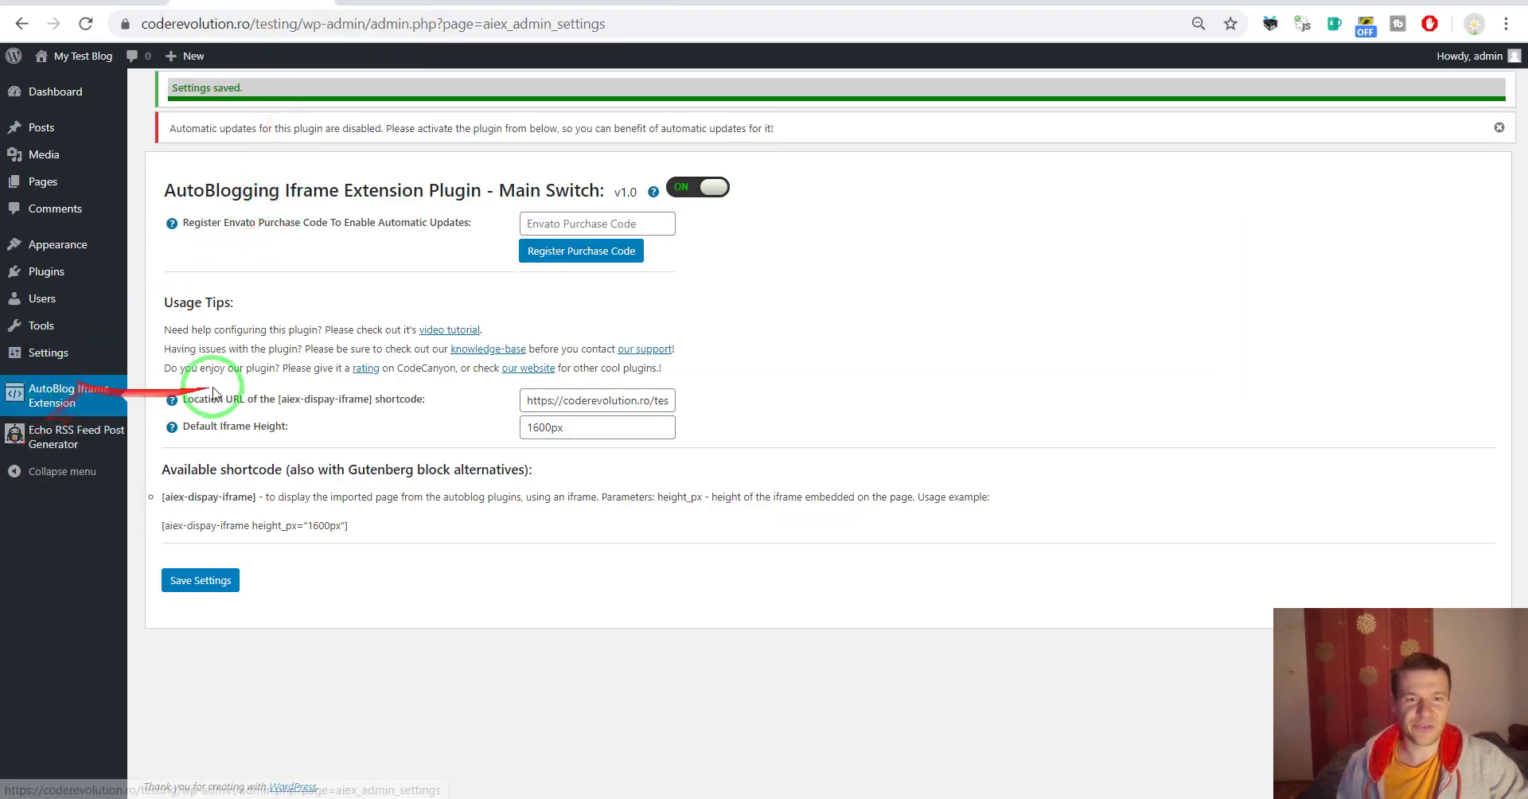
{"action": "left_click_drag", "start_coordinate": [203, 398], "coordinate": [428, 405]}
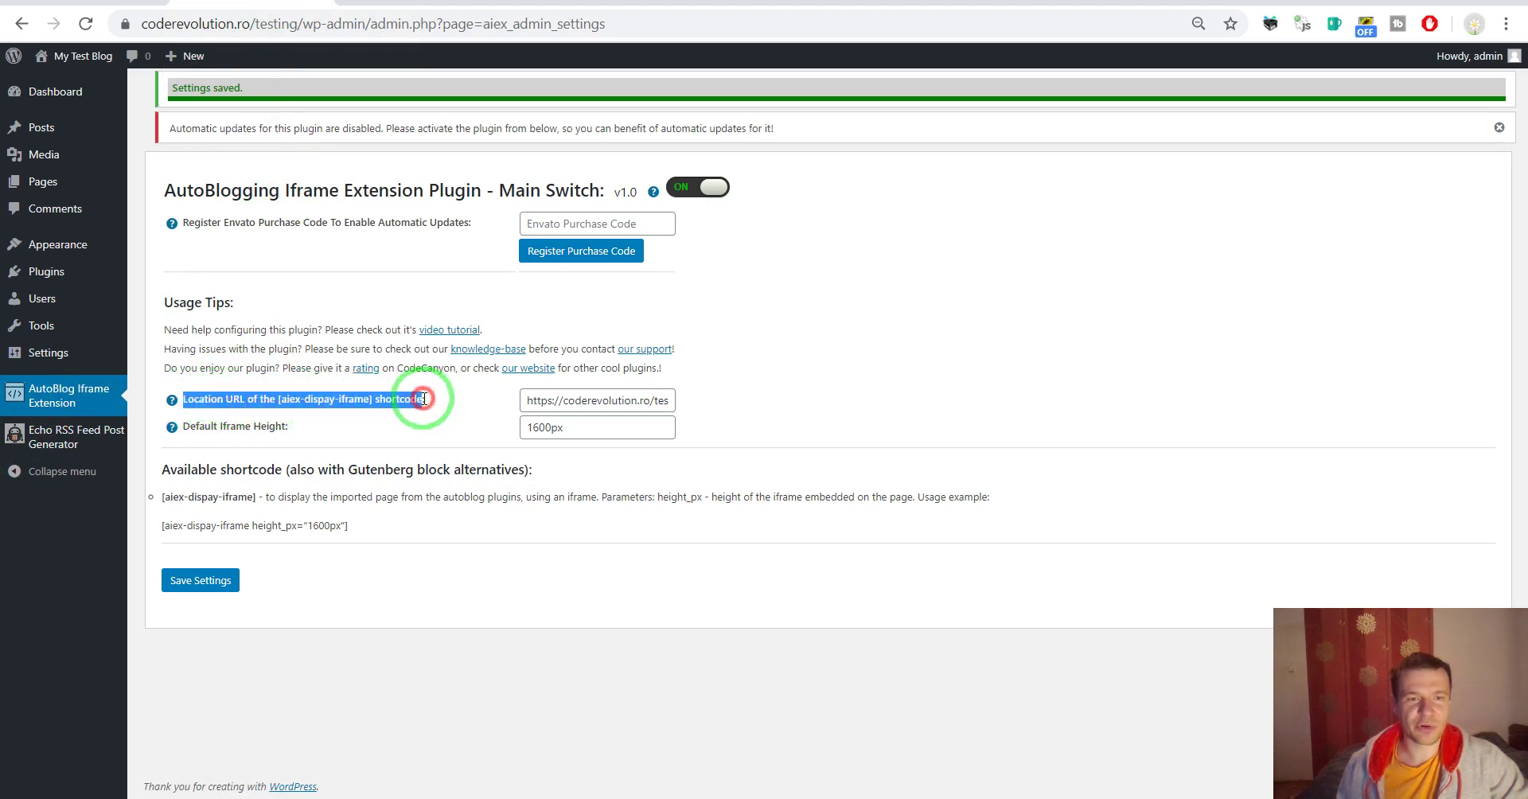
{"action": "left_click", "coordinate": [270, 396]}
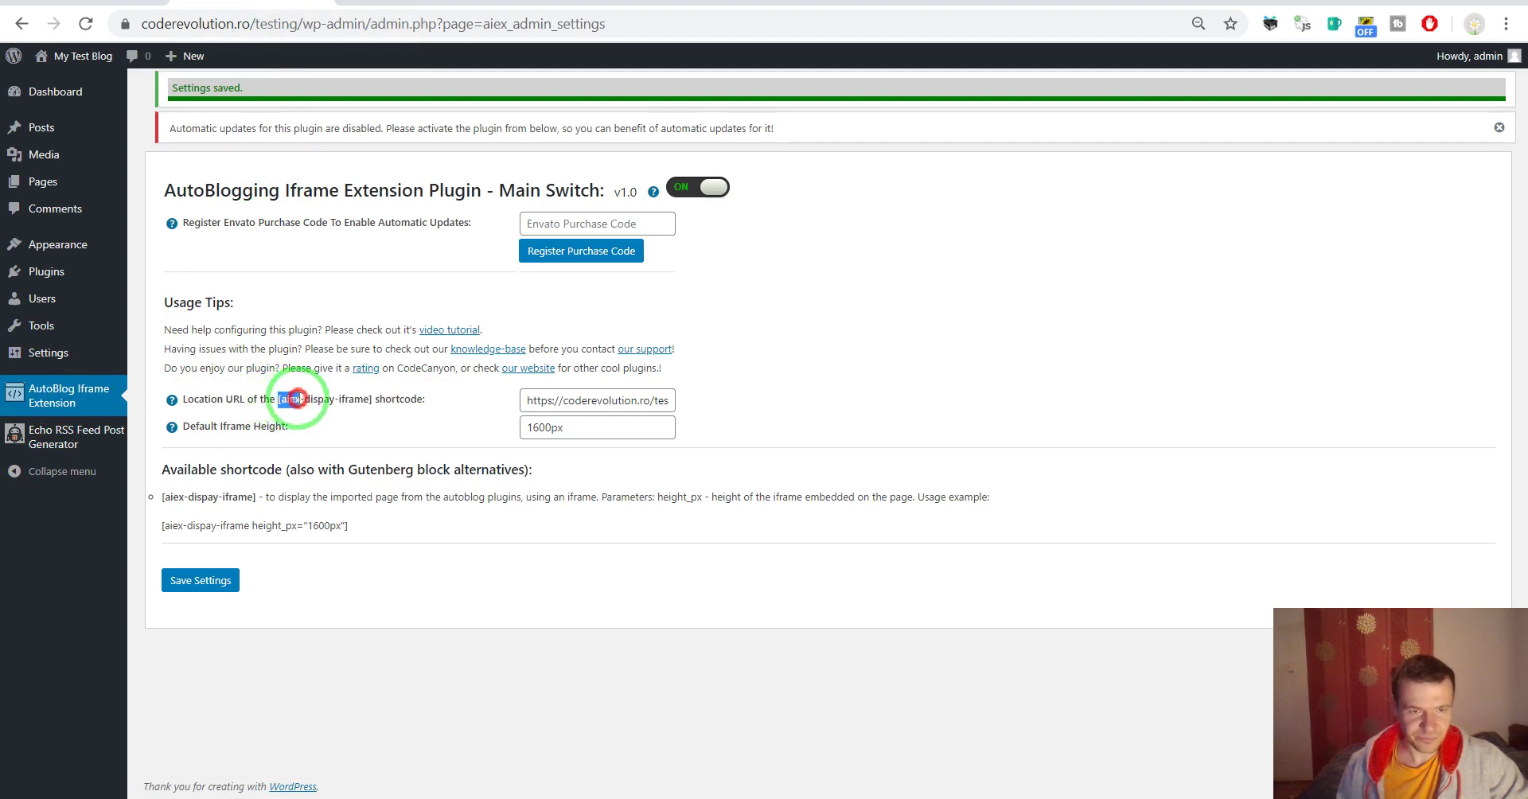
{"action": "left_click_drag", "start_coordinate": [296, 398], "coordinate": [360, 395]}
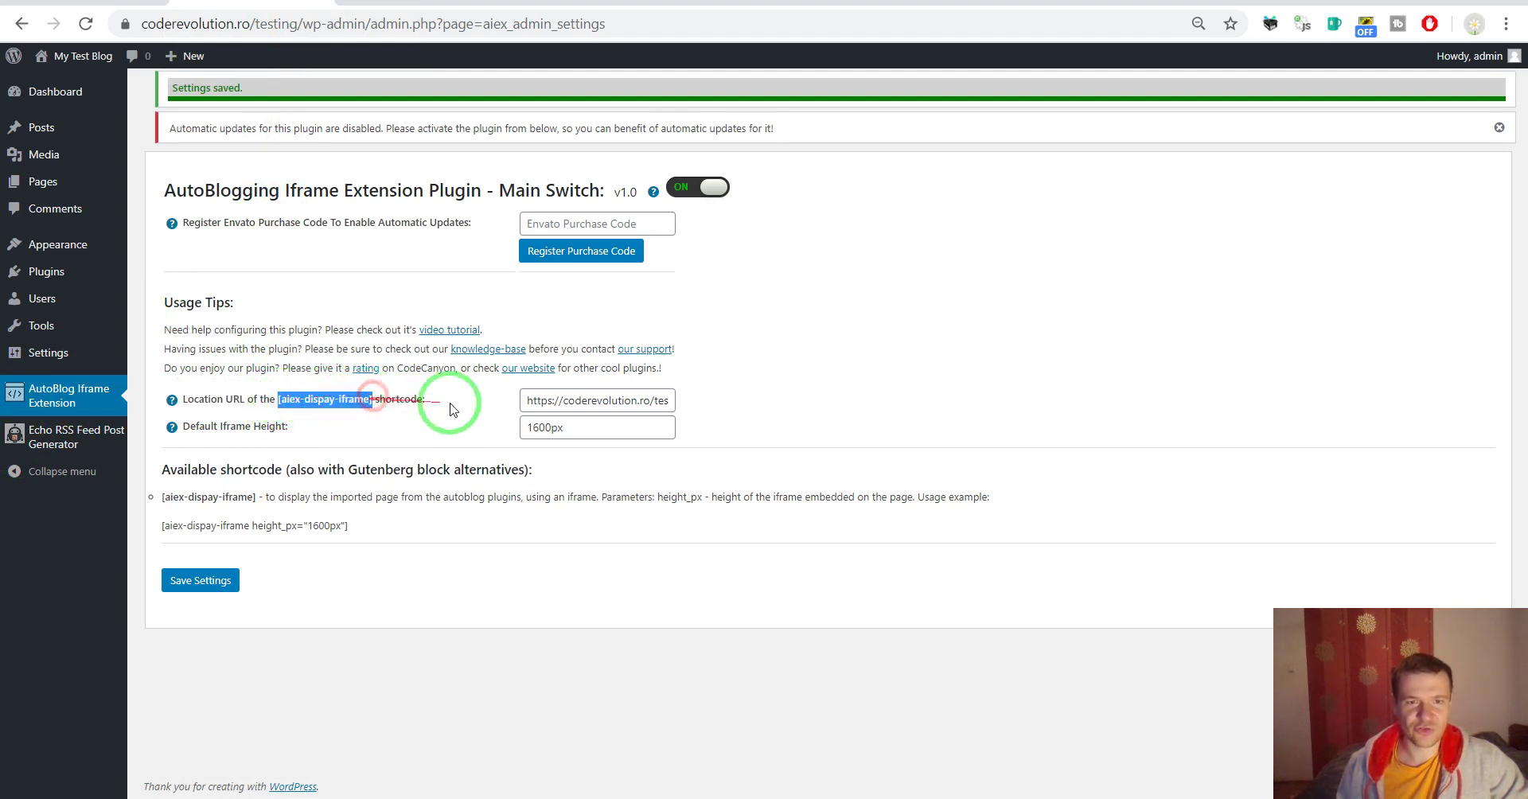
{"action": "left_click_drag", "start_coordinate": [529, 402], "coordinate": [688, 408]}
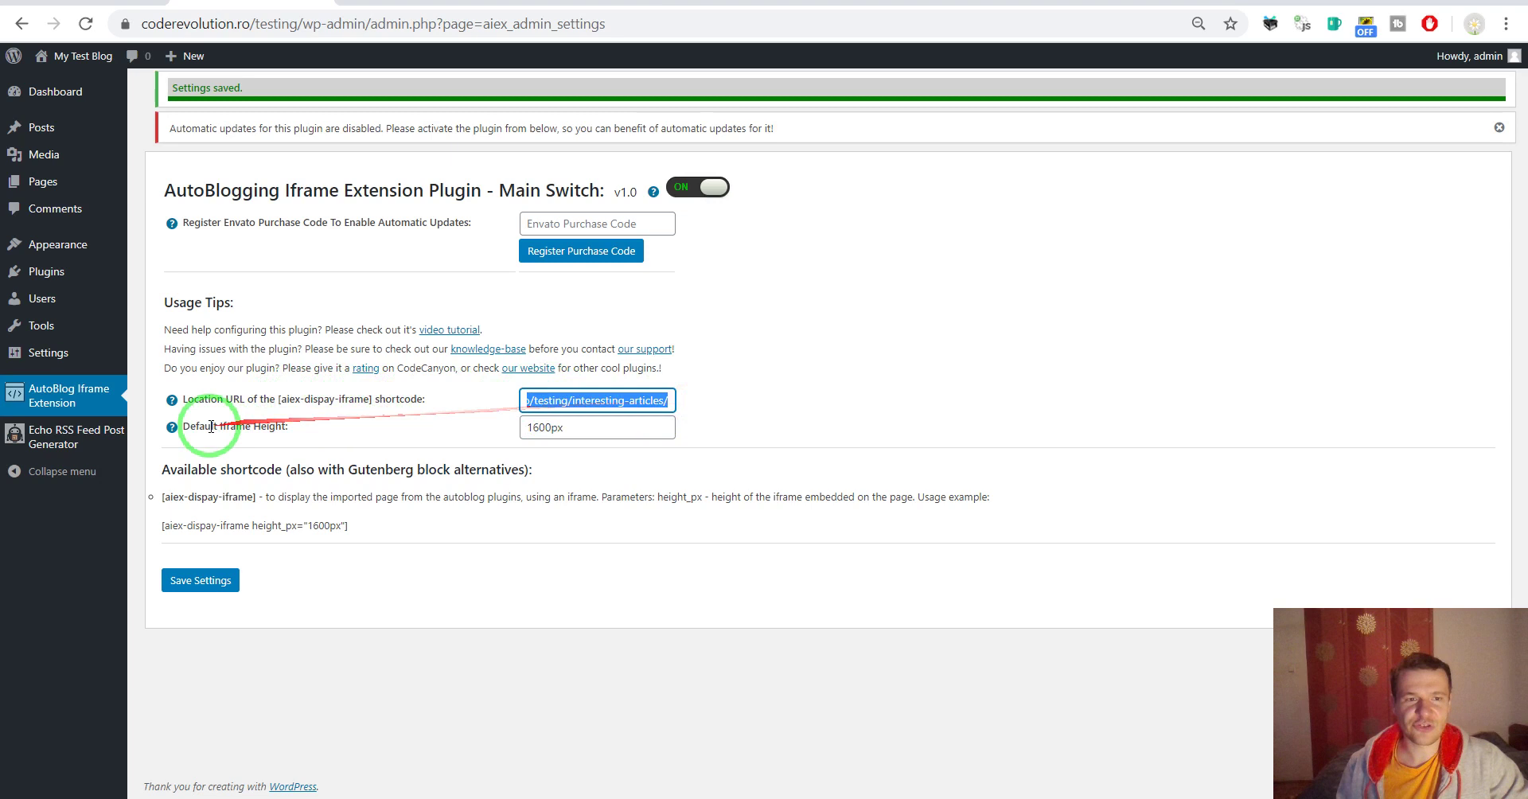
{"action": "left_click_drag", "start_coordinate": [183, 428], "coordinate": [198, 428]}
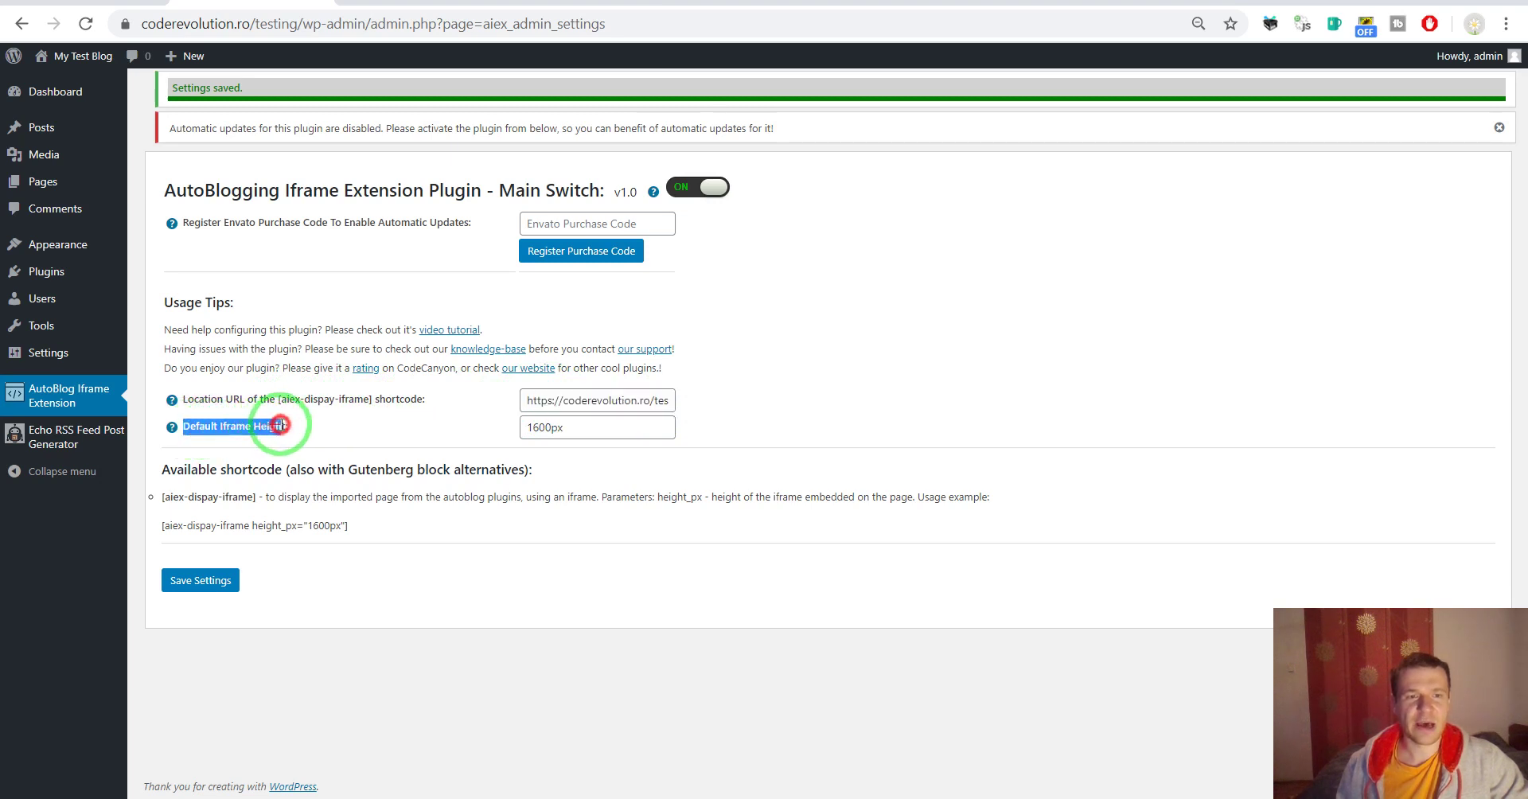
Set the default iframe height to 2500px in the AutoBlog Iframe Extension settings and save the settings
{"action": "left_click", "coordinate": [538, 428]}
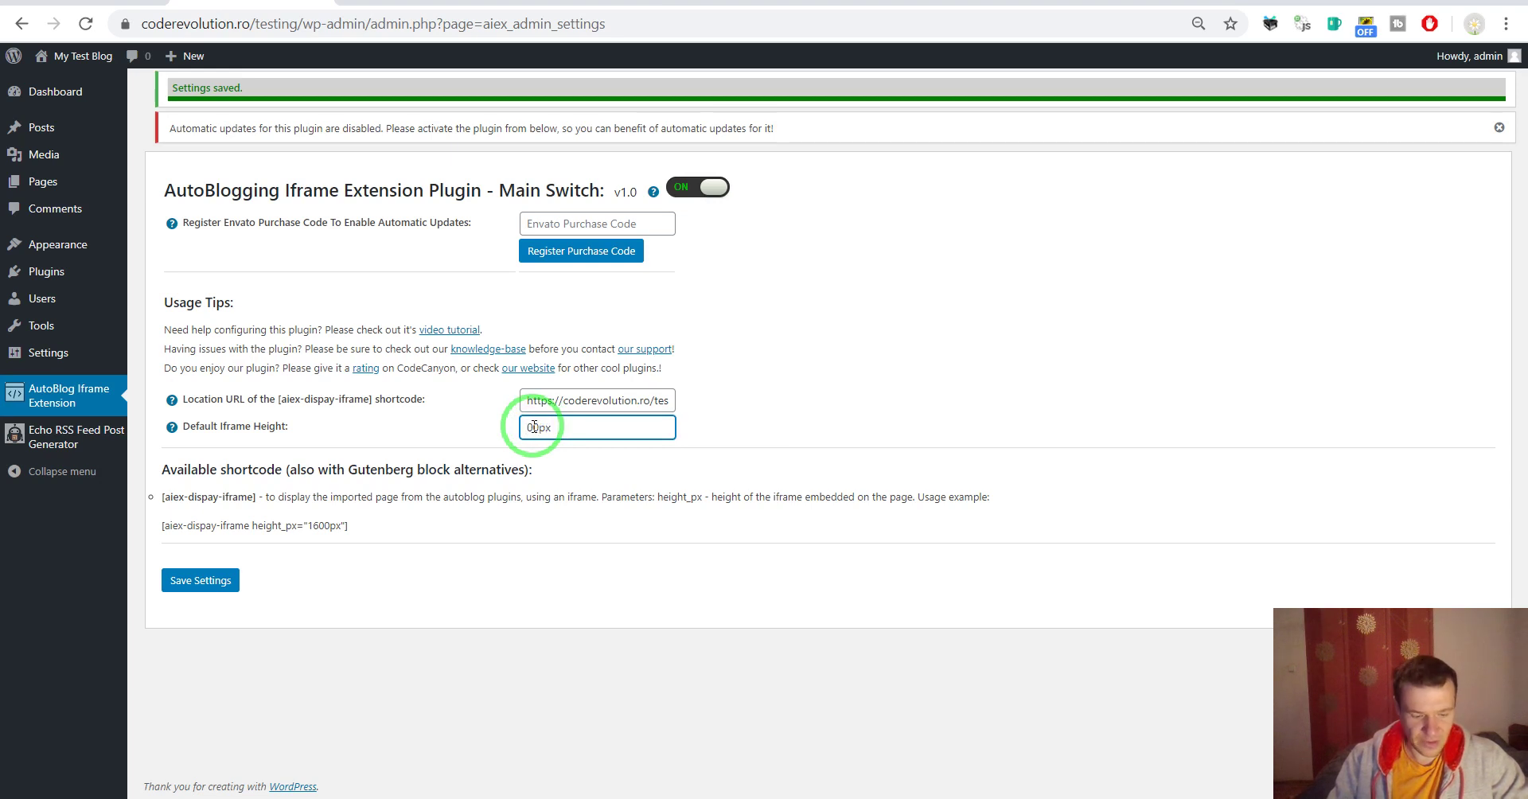
{"action": "type", "text": "5"}
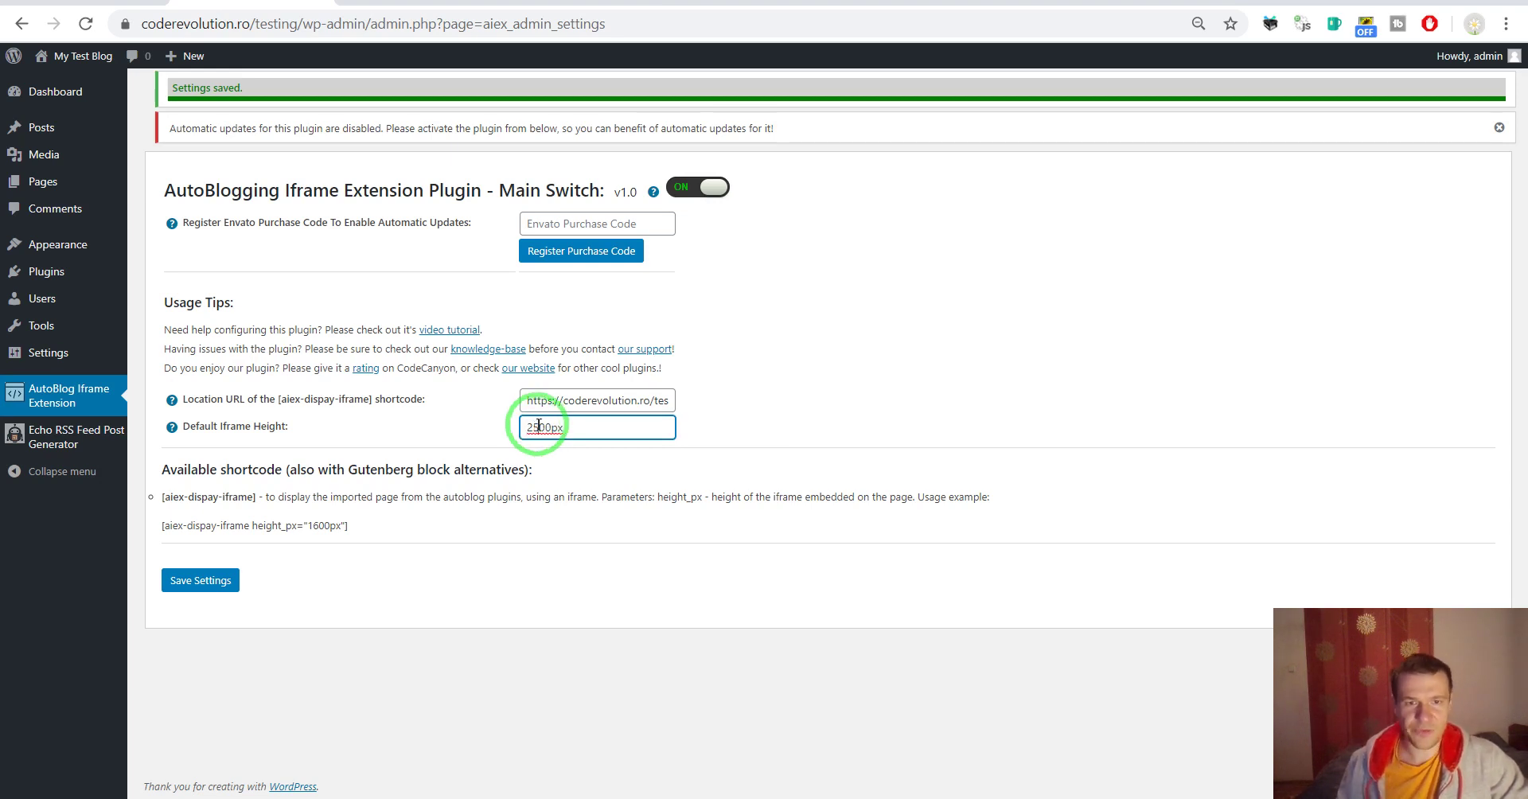
{"action": "left_click", "coordinate": [200, 580]}
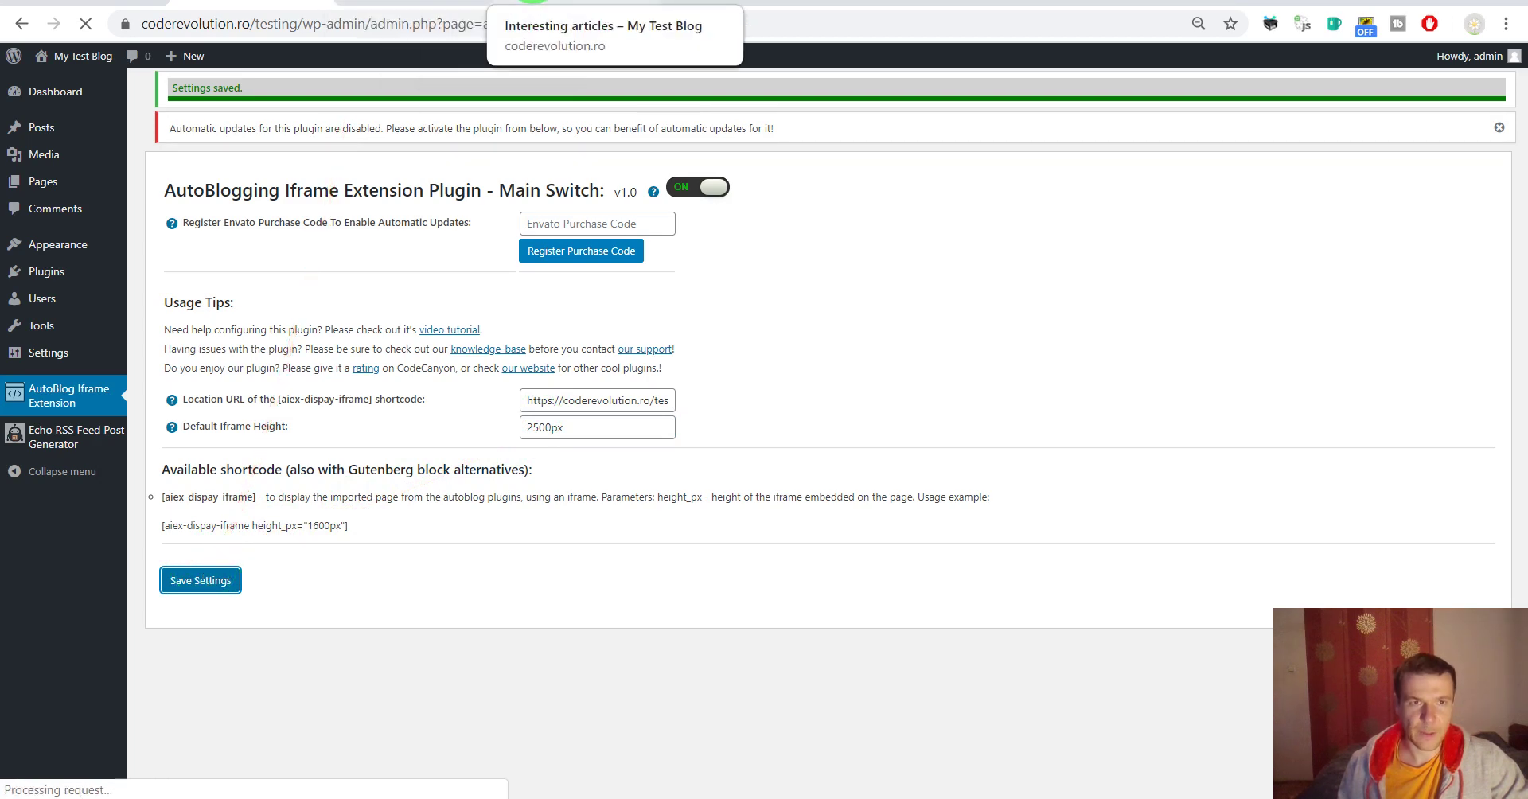
Reload the GNTM post's Interesting articles page and check the height of its iframe
{"action": "left_click", "coordinate": [533, 2]}
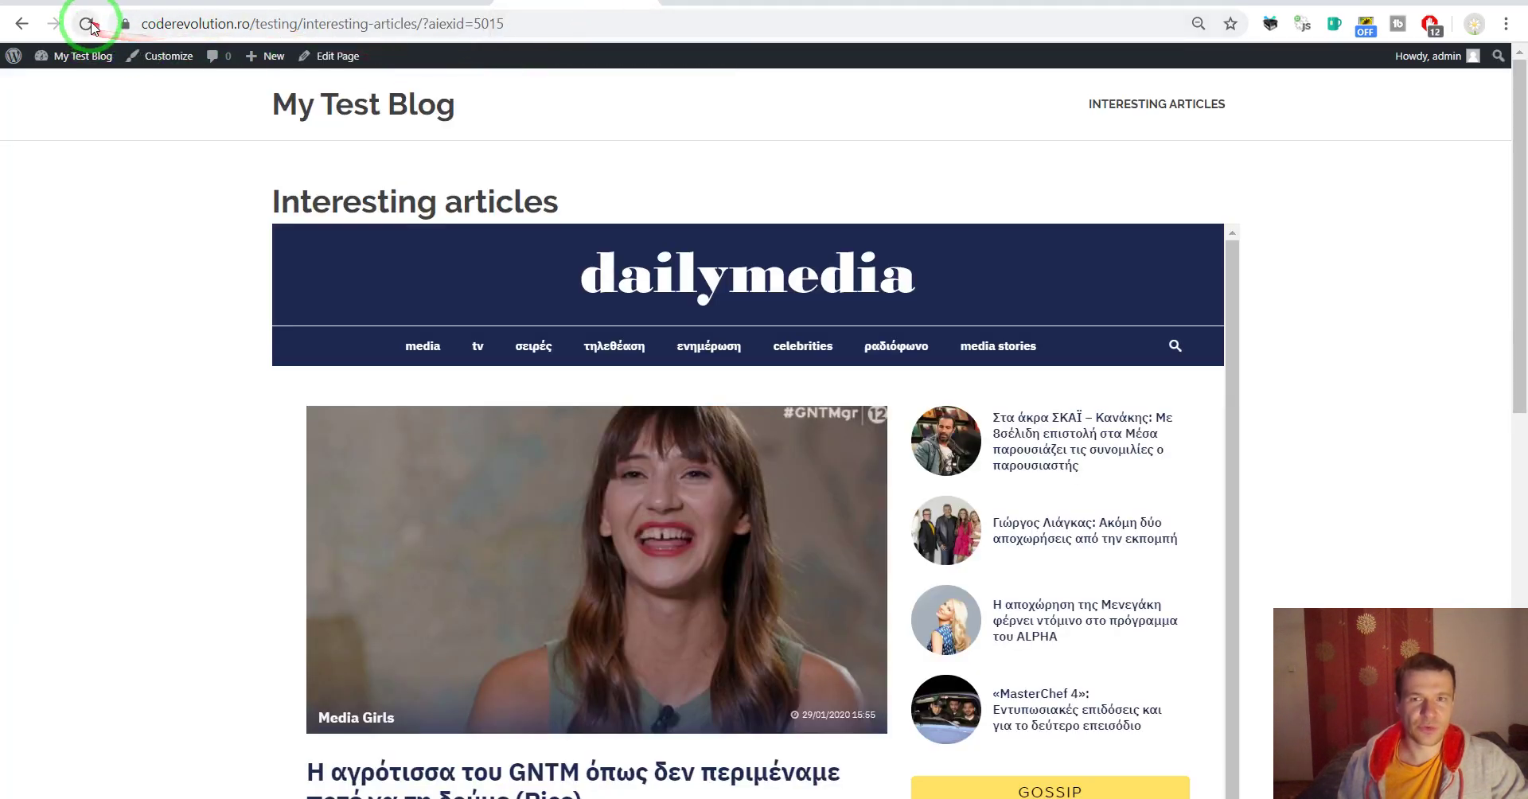
{"action": "left_click", "coordinate": [90, 23]}
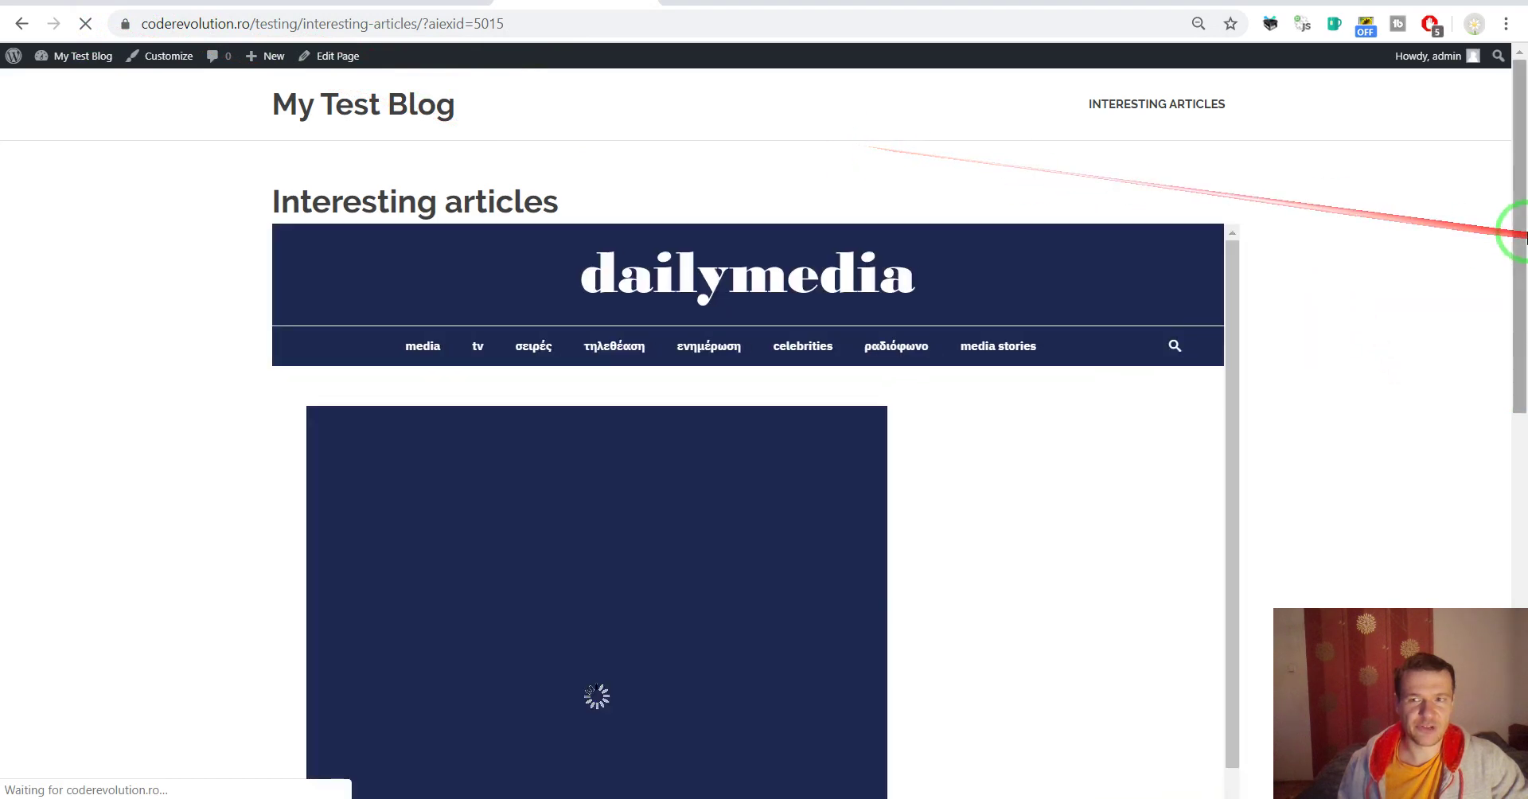
{"action": "left_click_drag", "start_coordinate": [1518, 213], "coordinate": [1487, 171]}
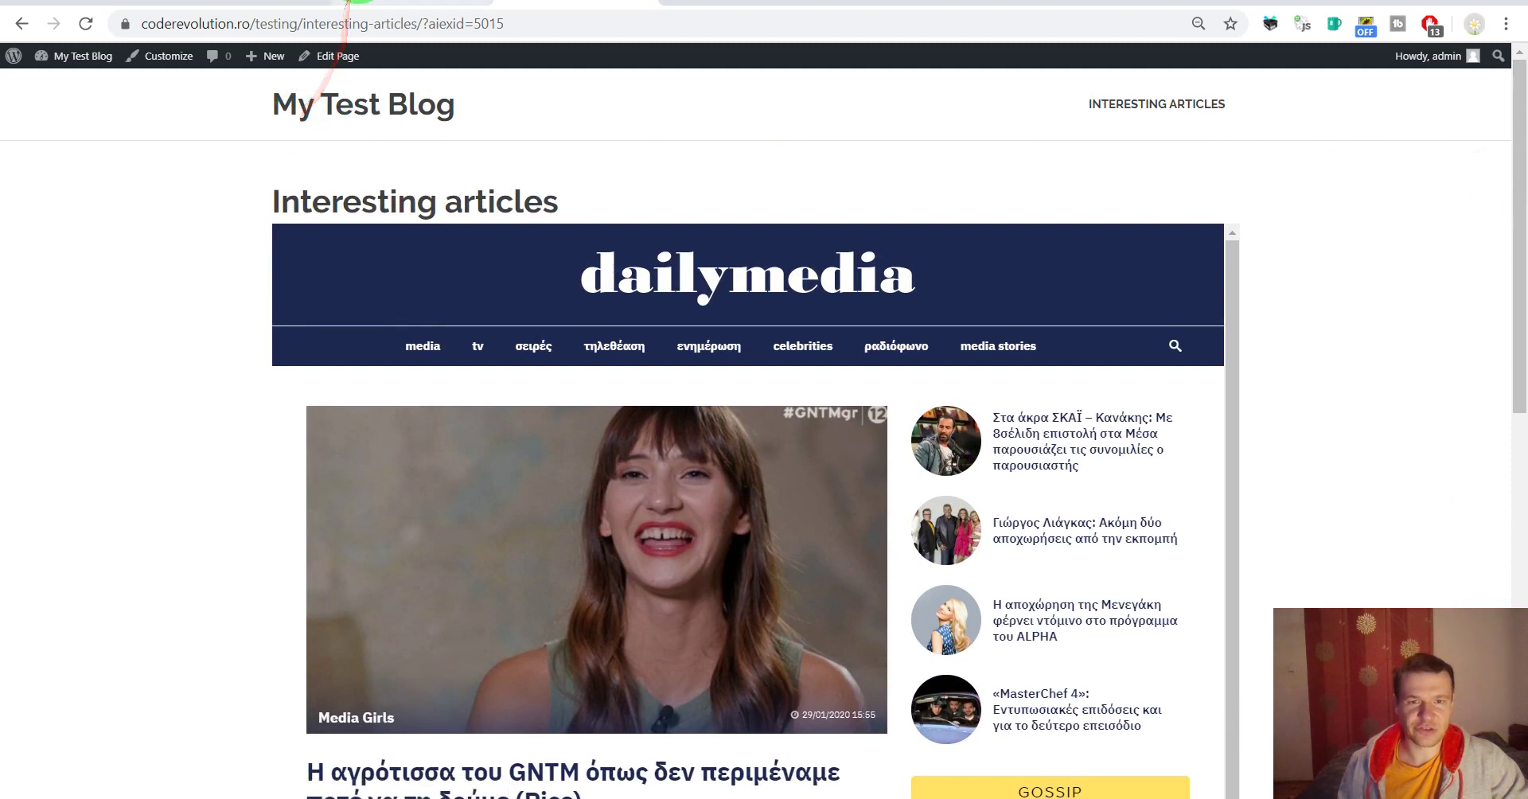
Change the height_px parameter of the aiex-dispay-iframe shortcode to 2500px in the Interesting articles page editor
{"action": "left_click", "coordinate": [351, 2]}
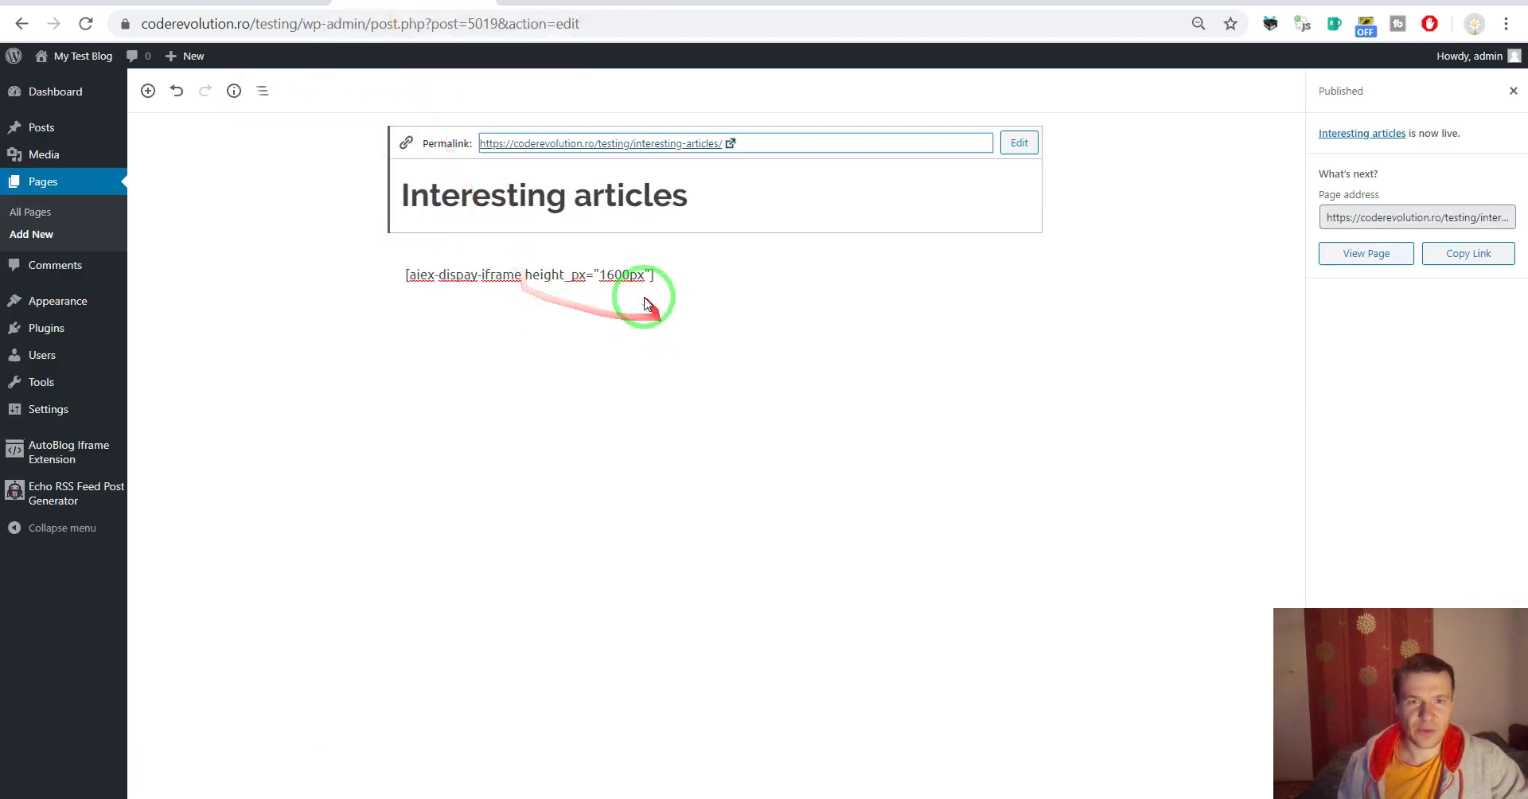
{"action": "left_click_drag", "start_coordinate": [598, 275], "coordinate": [616, 275]}
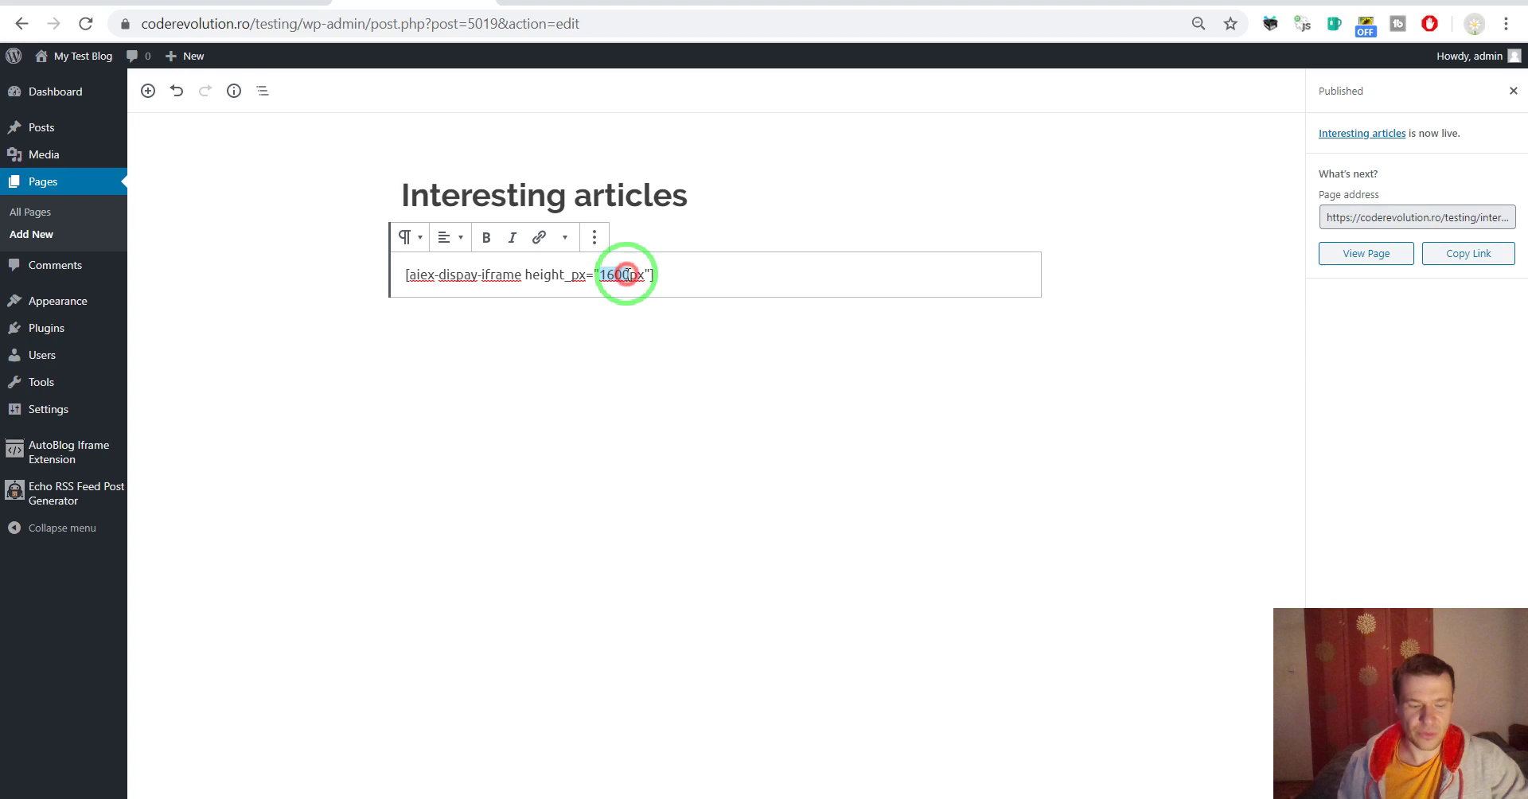
{"action": "type", "text": "2500"}
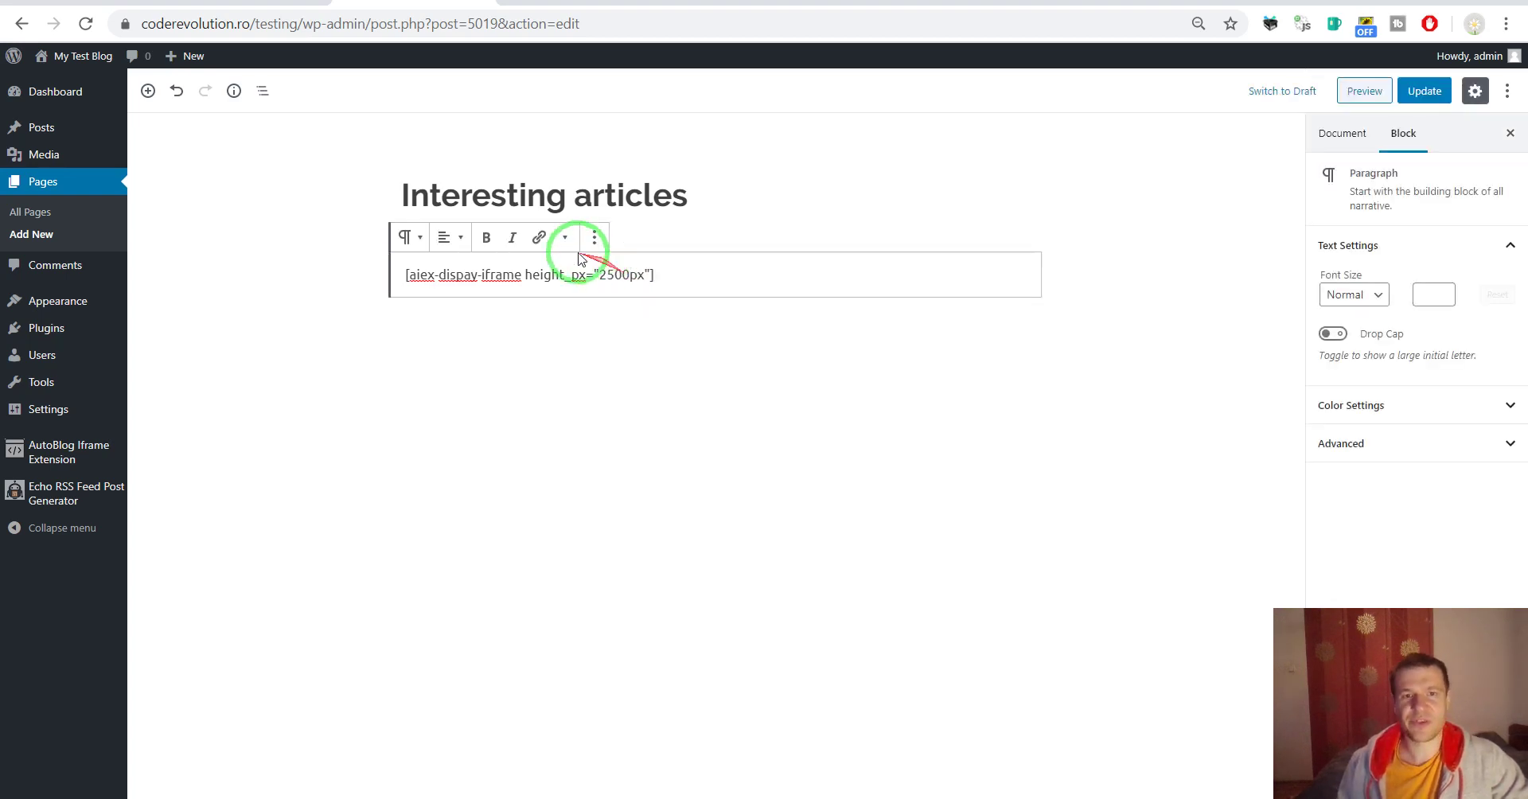
{"action": "left_click_drag", "start_coordinate": [523, 274], "coordinate": [652, 273]}
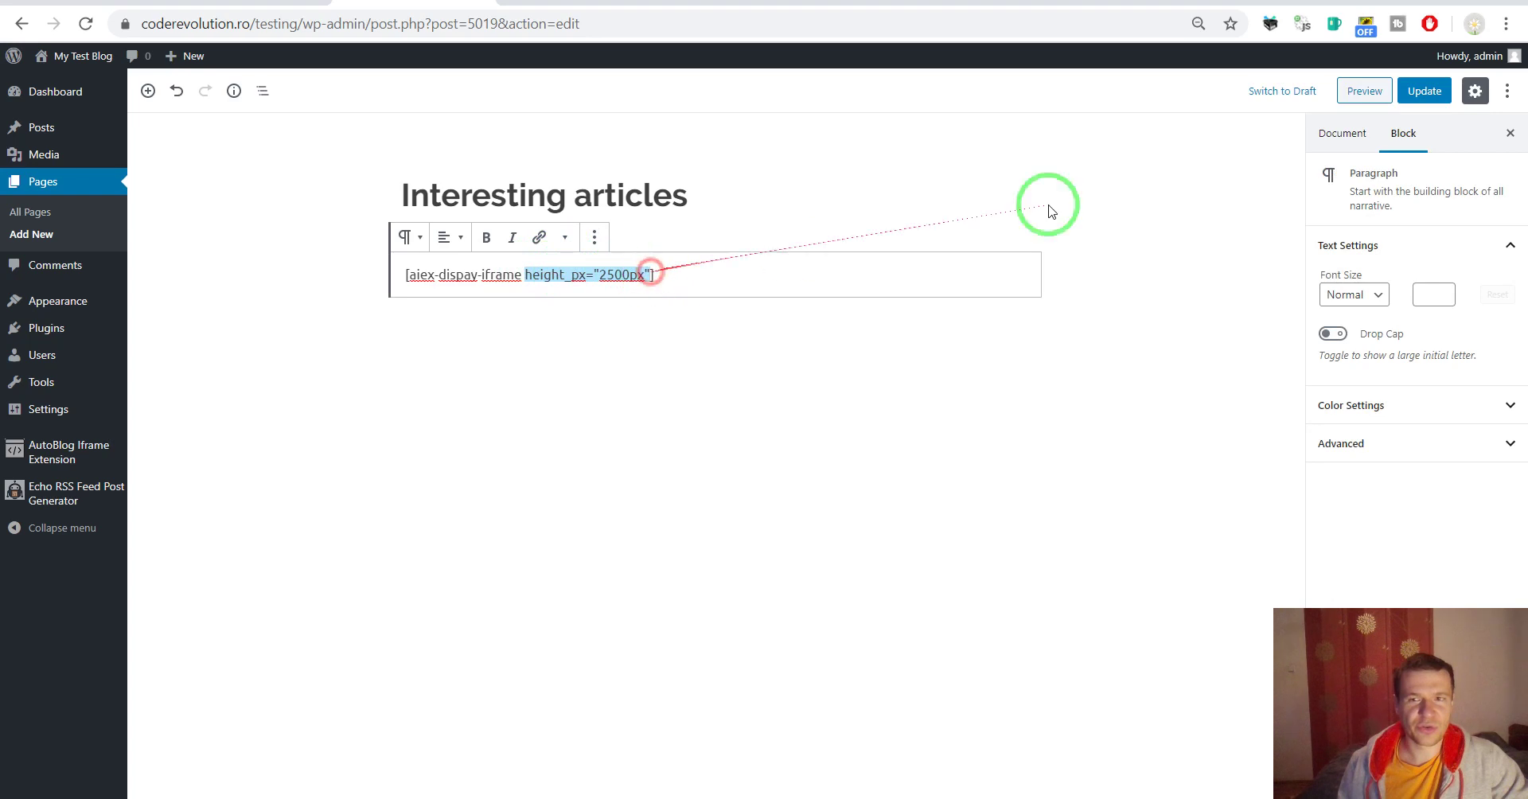
Update the Interesting articles page with the changed shortcode and reload it on the site to check the iframe's height
{"action": "left_click", "coordinate": [1425, 91]}
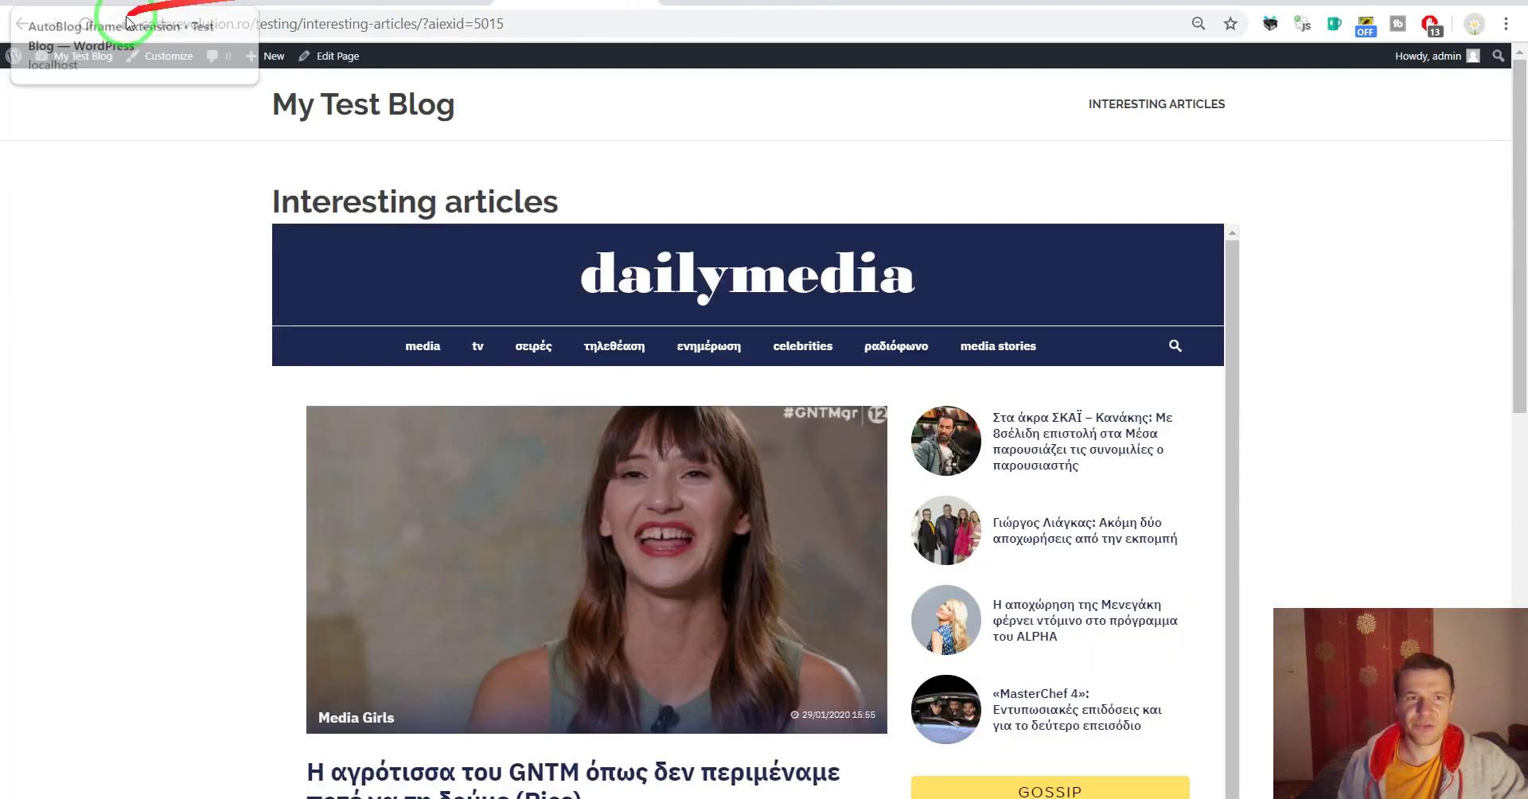
{"action": "left_click", "coordinate": [85, 23]}
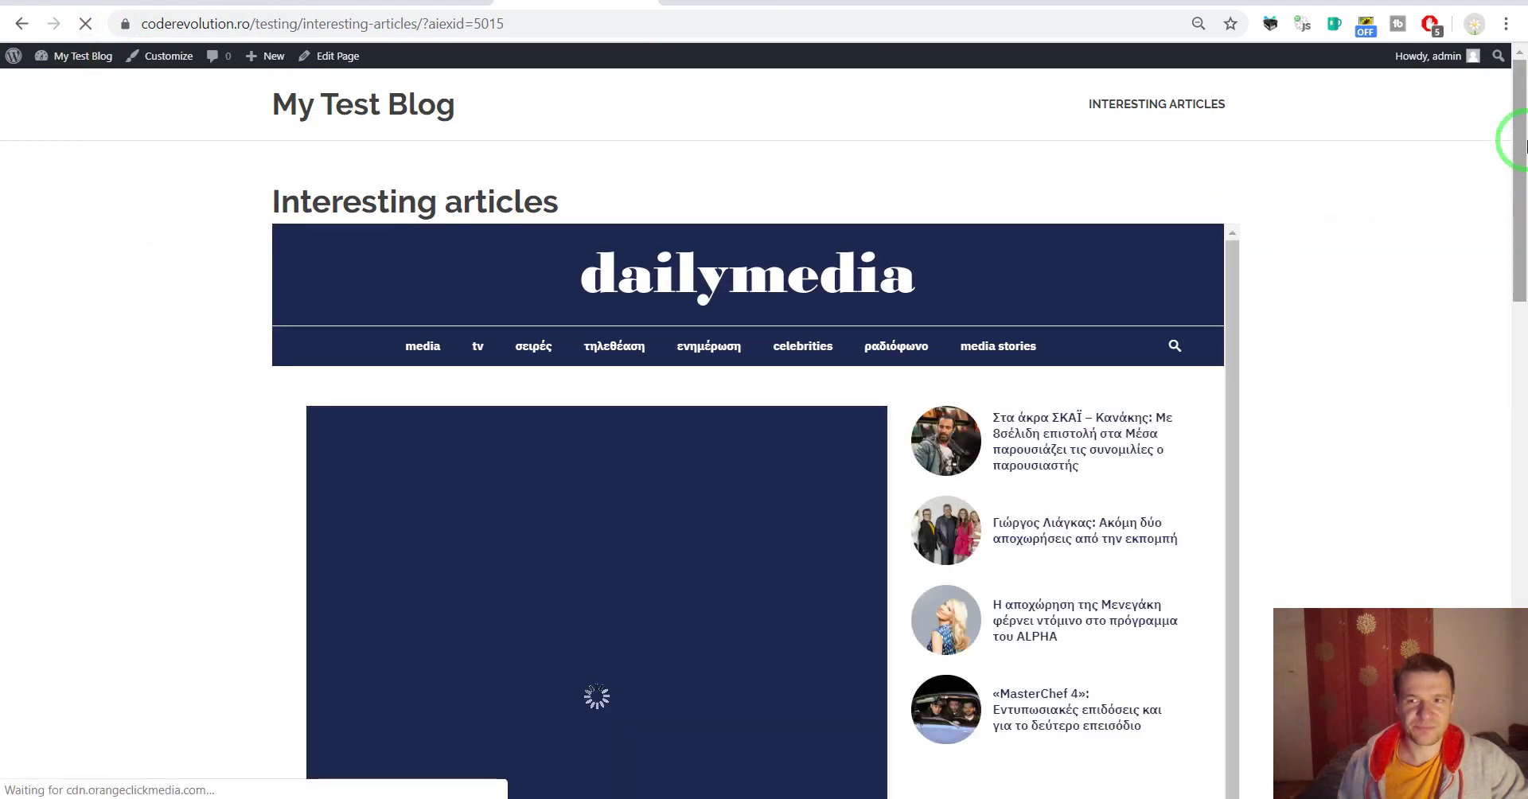
{"action": "left_click_drag", "start_coordinate": [1520, 148], "coordinate": [1453, 678]}
{"action": "scroll", "coordinate": [1218, 417], "scroll_direction": "up", "scroll_amount": 15}
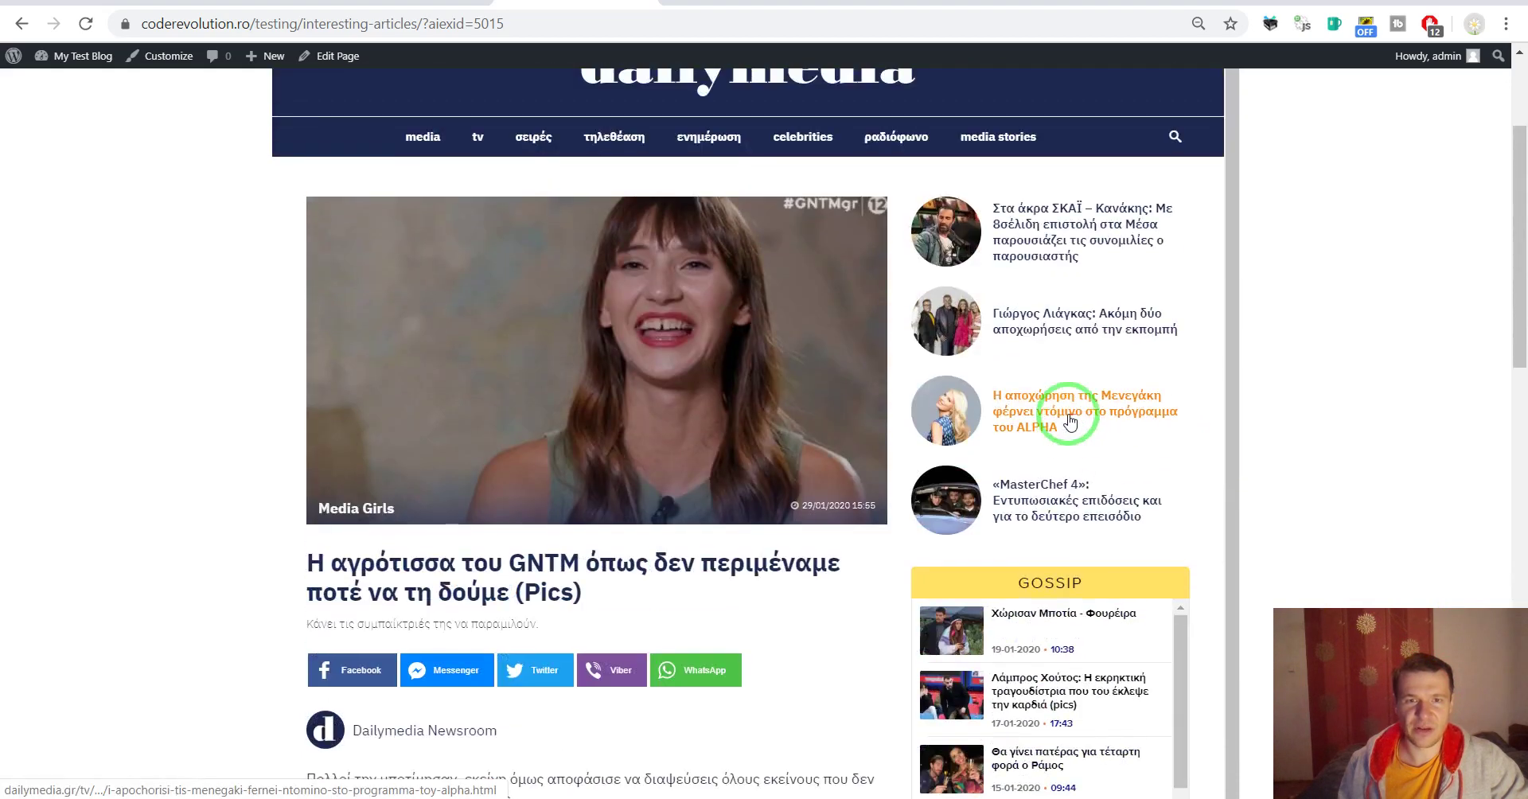
{"action": "scroll", "coordinate": [1070, 422], "scroll_direction": "up", "scroll_amount": 3}
Delete the aiex-dispay-iframe shortcode from the Interesting articles page in the page editor
{"action": "left_click", "coordinate": [430, 2]}
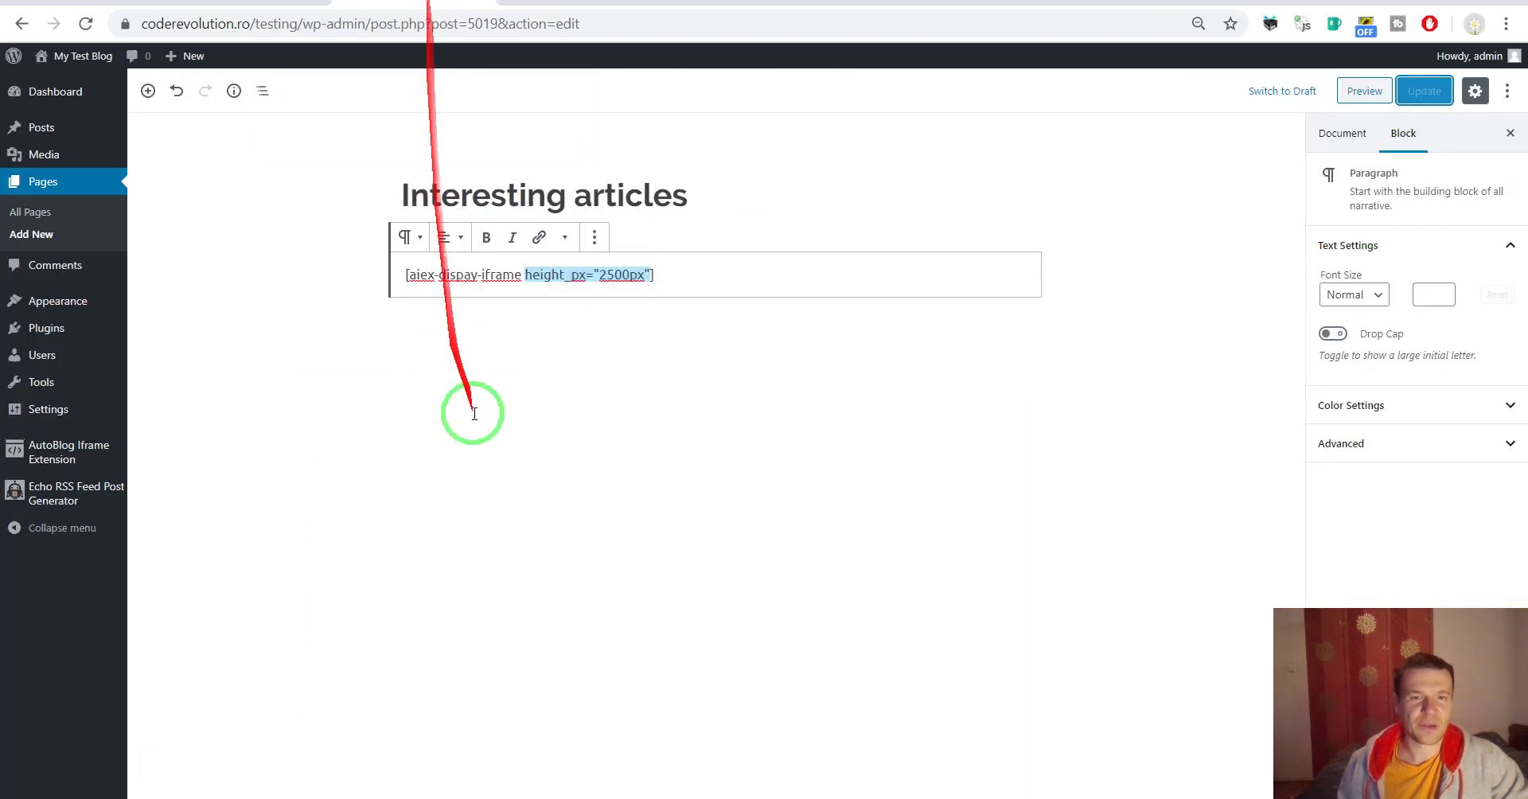
{"action": "left_click", "coordinate": [599, 276]}
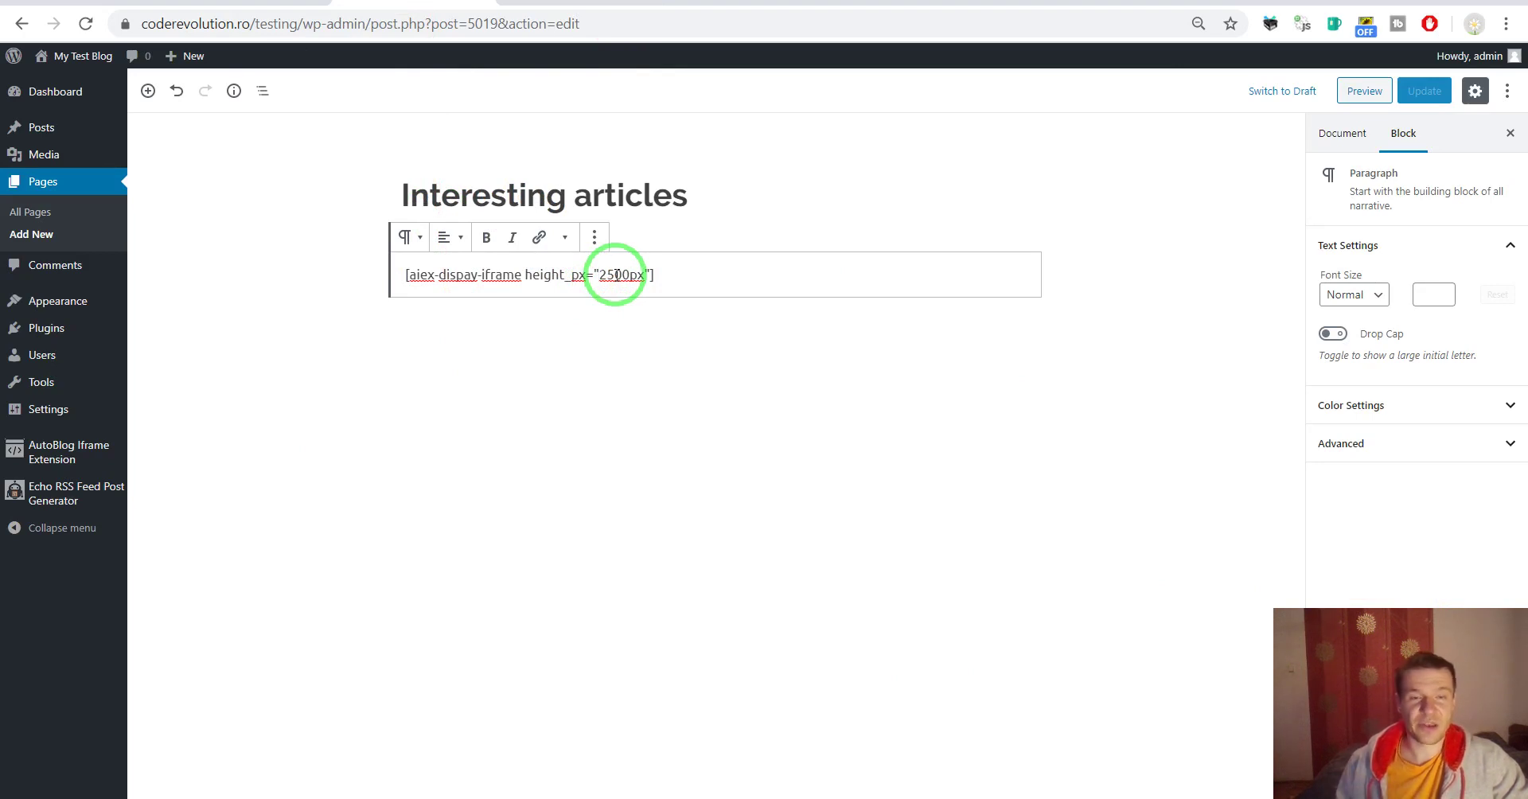
{"action": "left_click", "coordinate": [278, 2]}
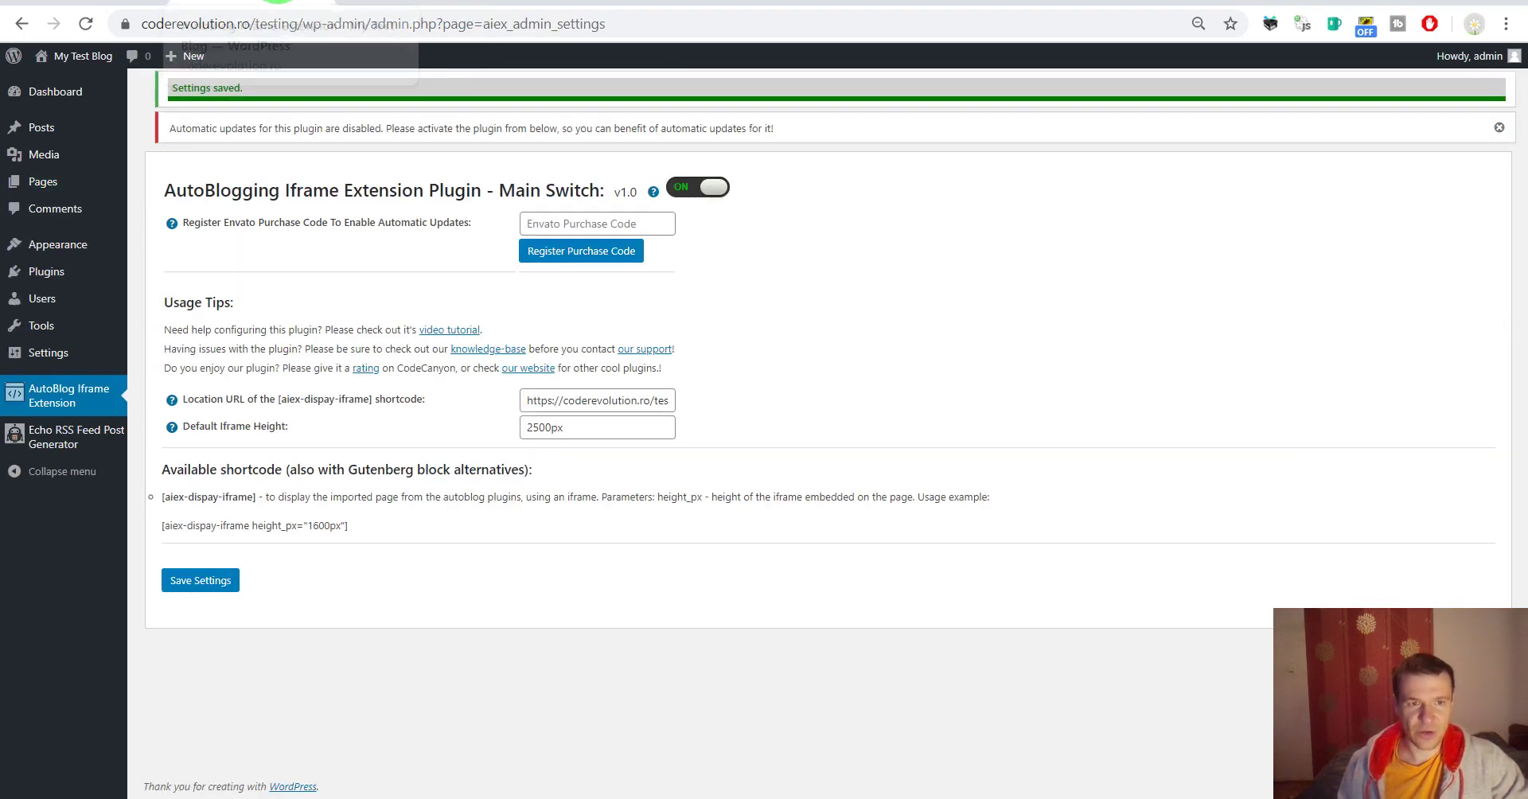
{"action": "left_click", "coordinate": [279, 2]}
{"action": "left_click", "coordinate": [921, 268]}
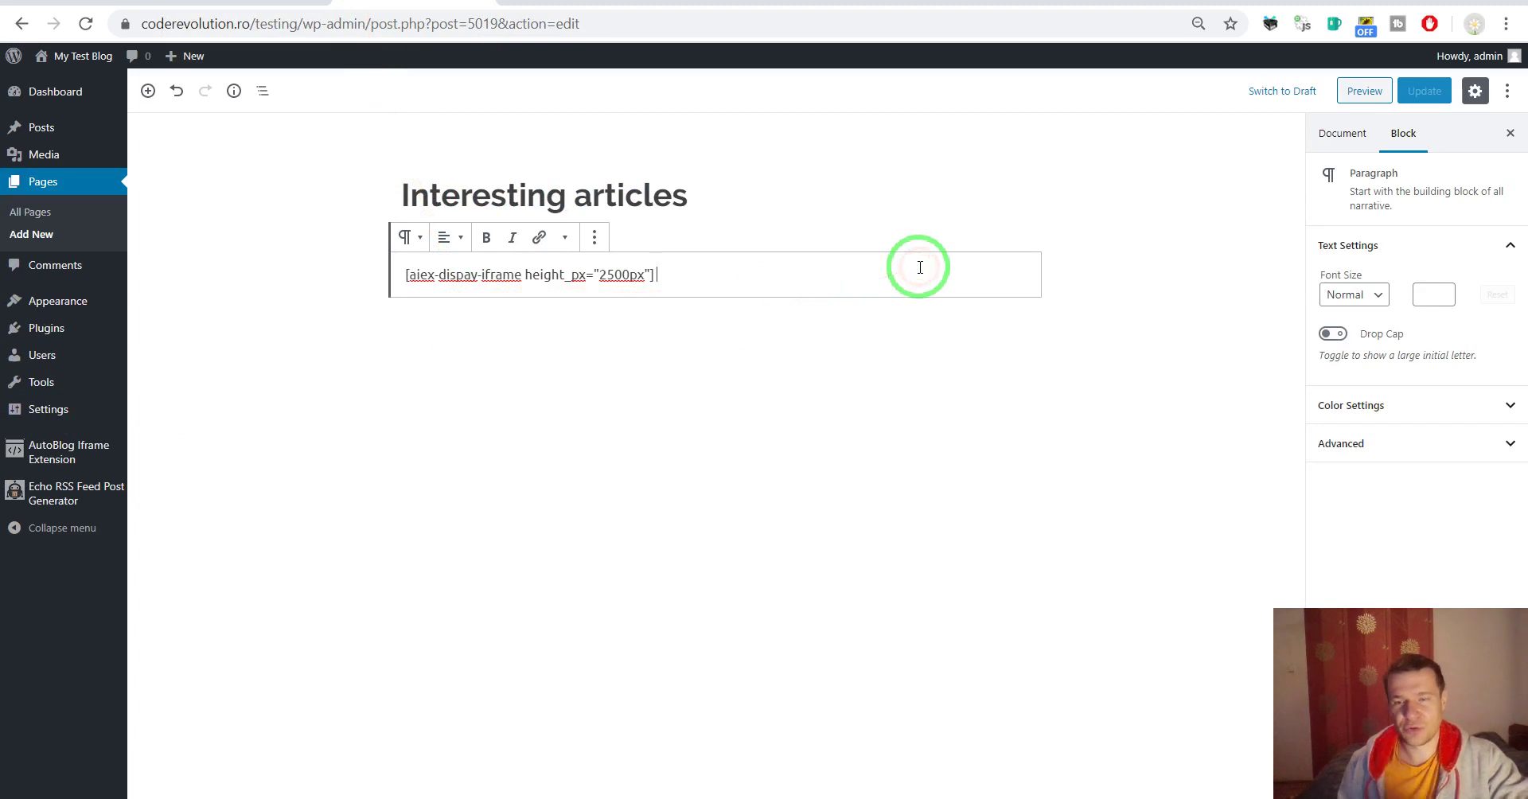
{"action": "left_click", "coordinate": [984, 263]}
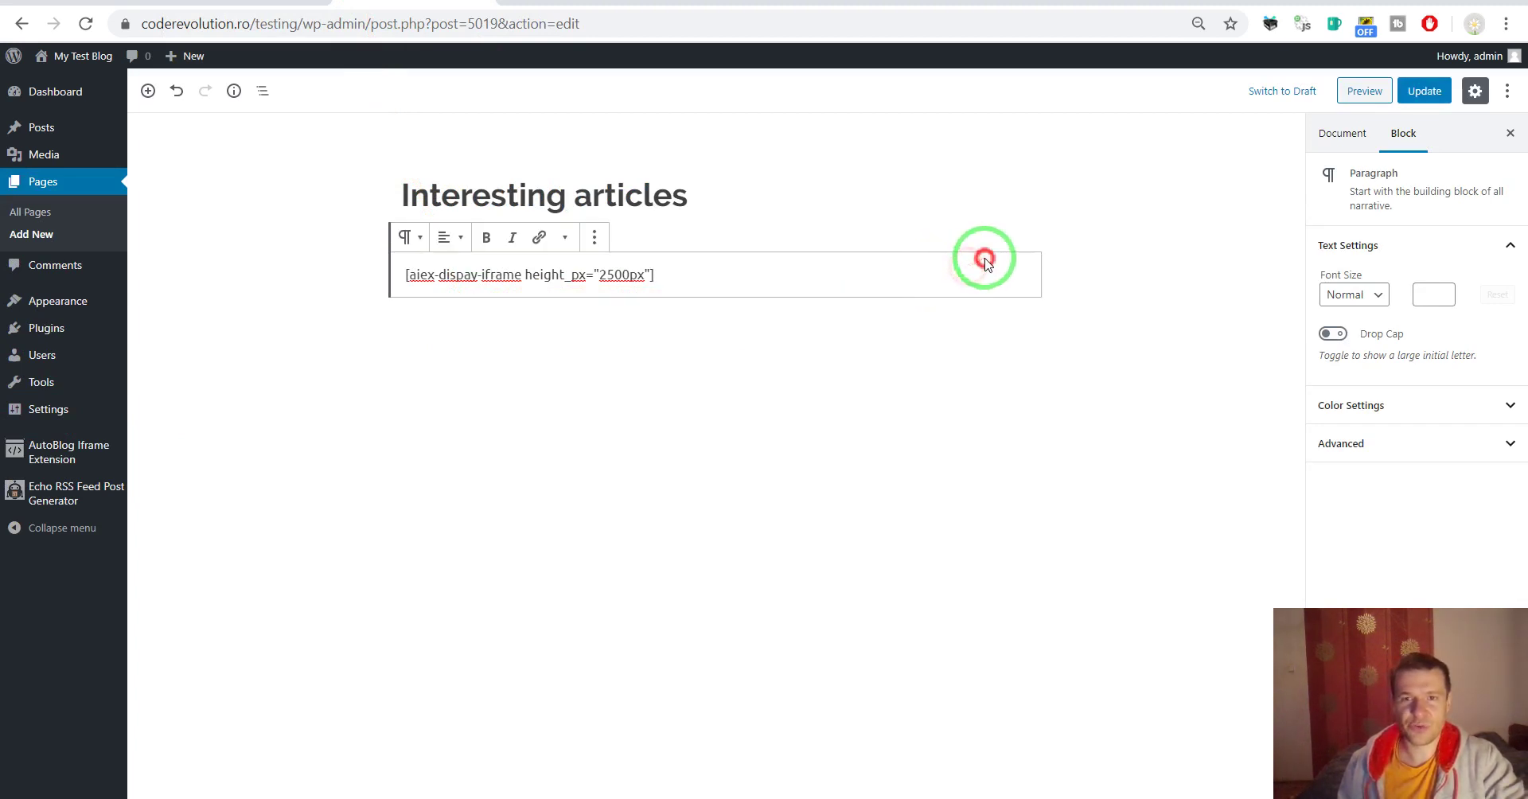
{"action": "key", "text": "ctrl+a"}
{"action": "key", "text": "BackSpace"}
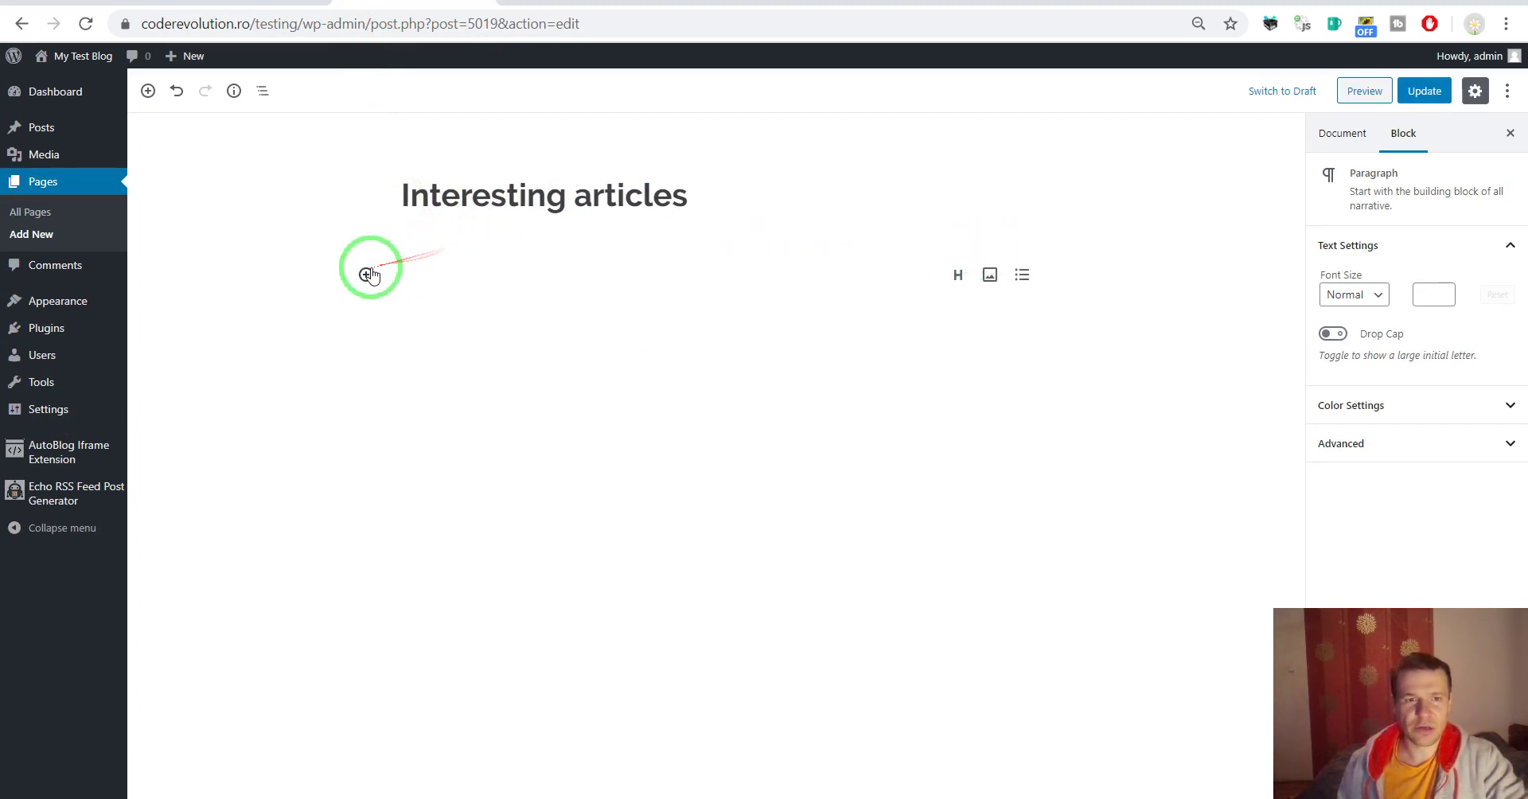
Insert an AutoBlog Iframe Embed block from the Embeds category into the Interesting articles page and update the page
{"action": "left_click", "coordinate": [366, 275]}
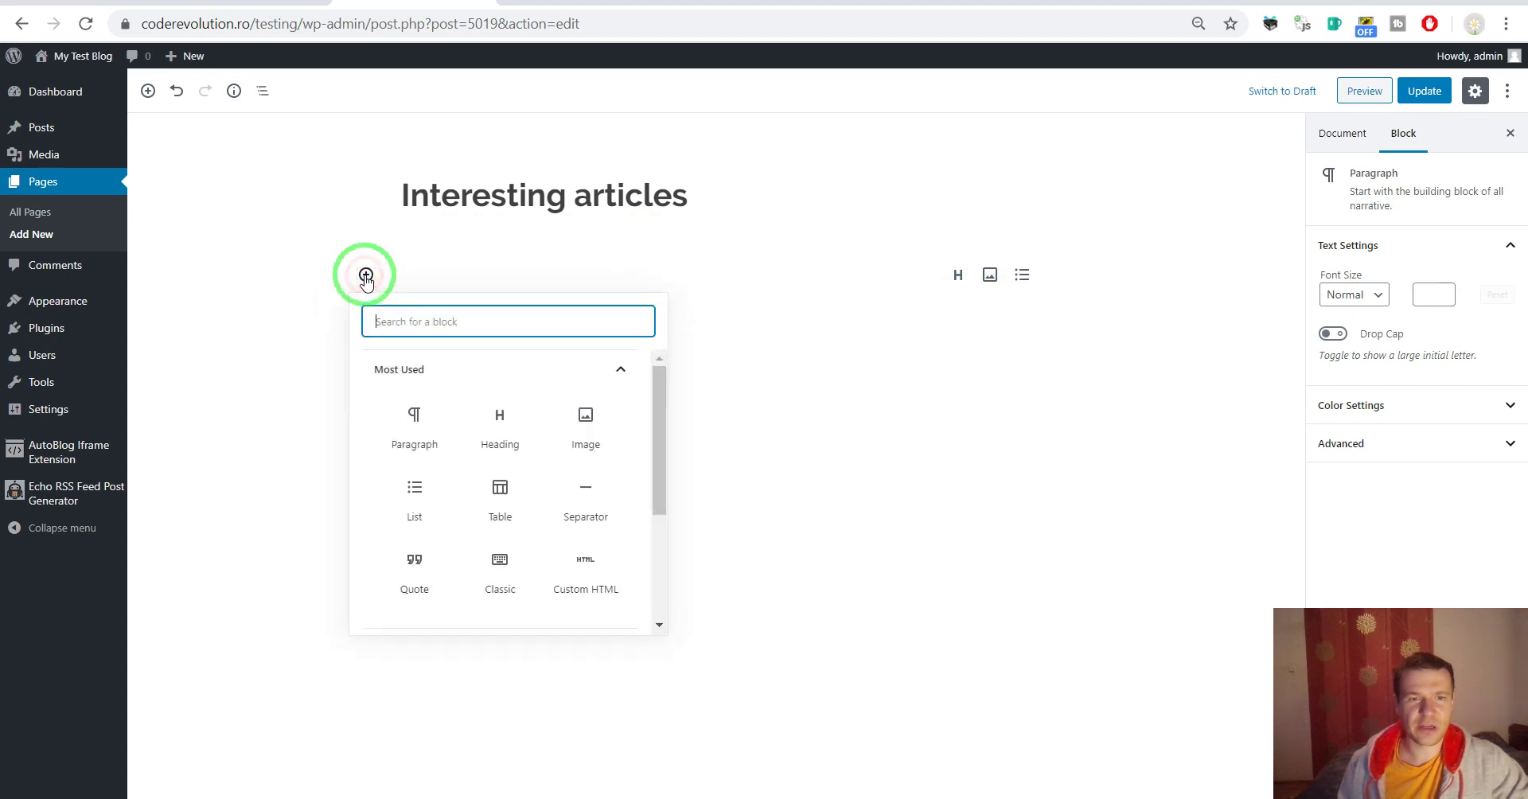
{"action": "scroll", "coordinate": [423, 430], "scroll_direction": "down", "scroll_amount": 5}
{"action": "left_click", "coordinate": [413, 578]}
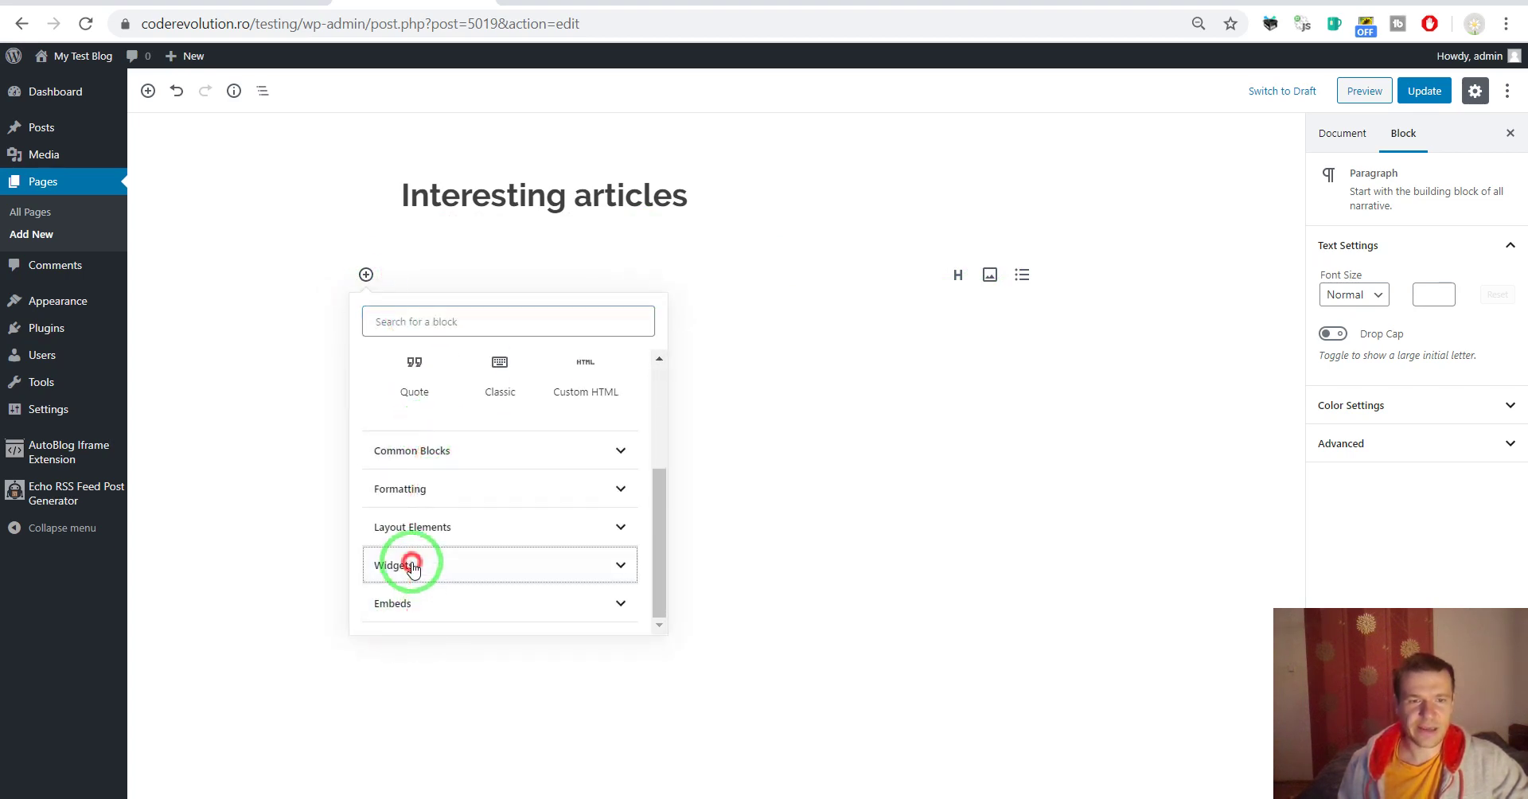
{"action": "scroll", "coordinate": [413, 581], "scroll_direction": "down", "scroll_amount": 1}
{"action": "left_click", "coordinate": [413, 598]}
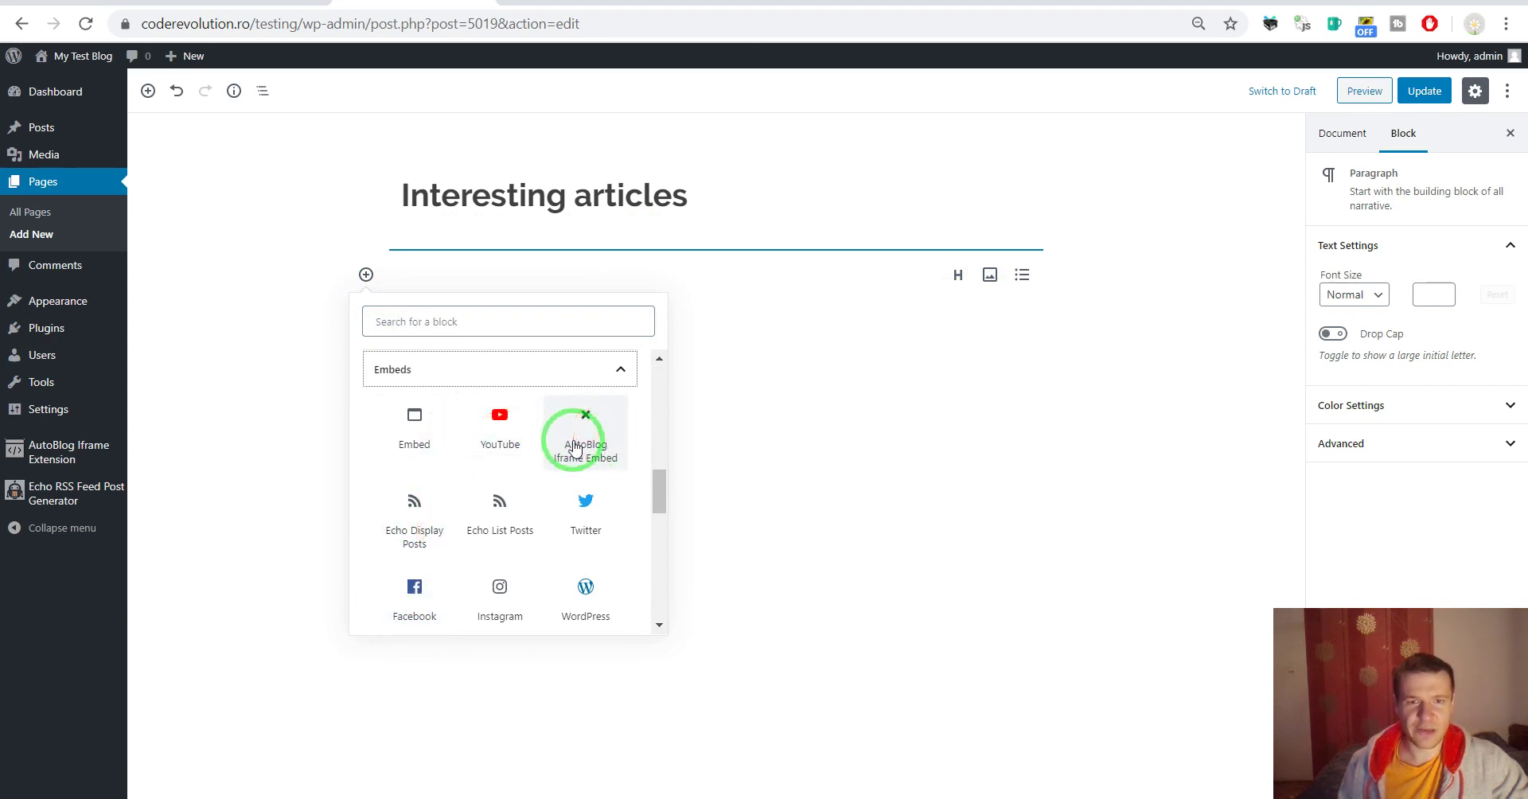
{"action": "left_click", "coordinate": [575, 448]}
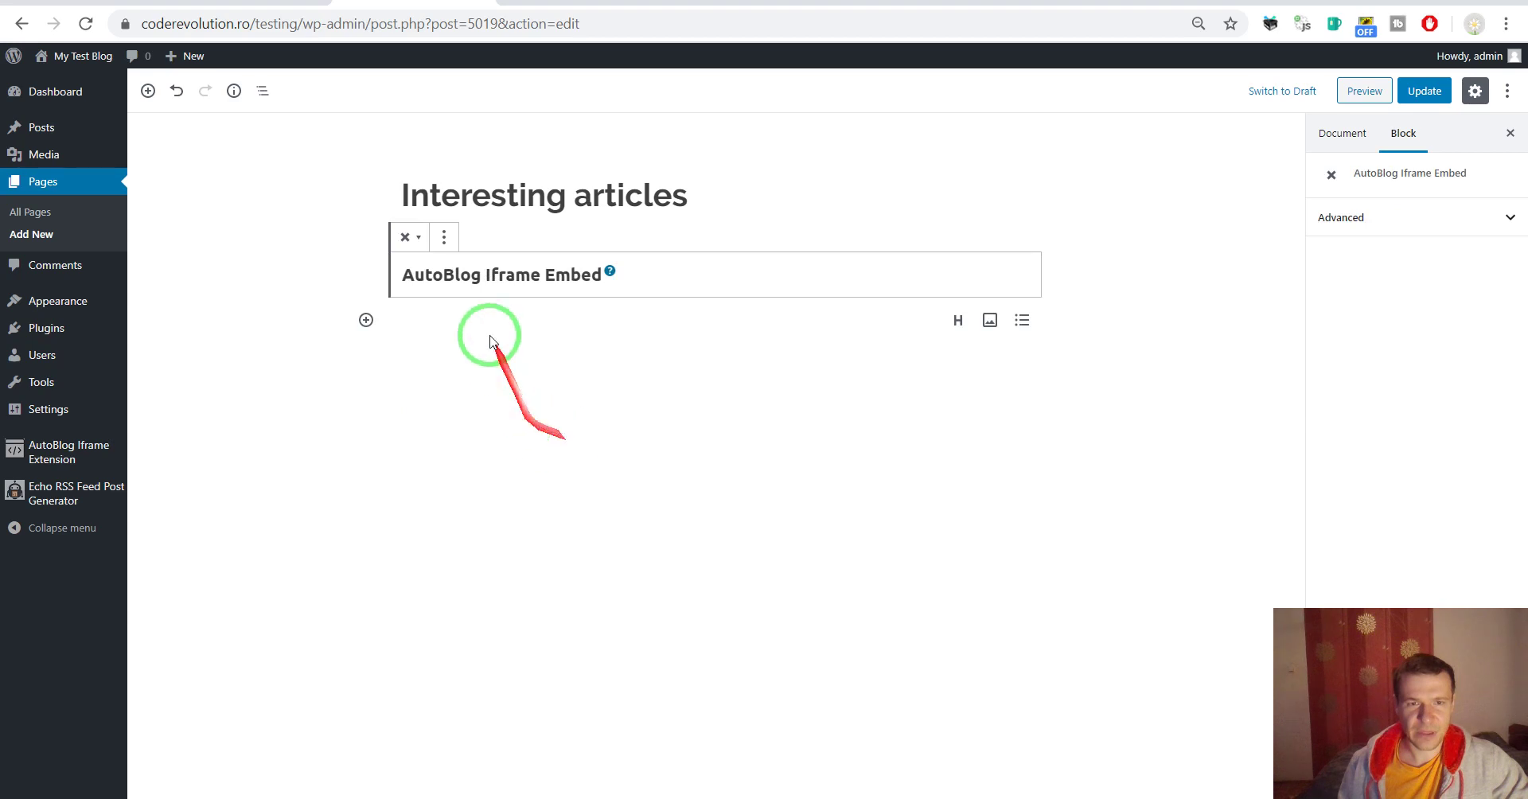
{"action": "mouse_move", "coordinate": [617, 277]}
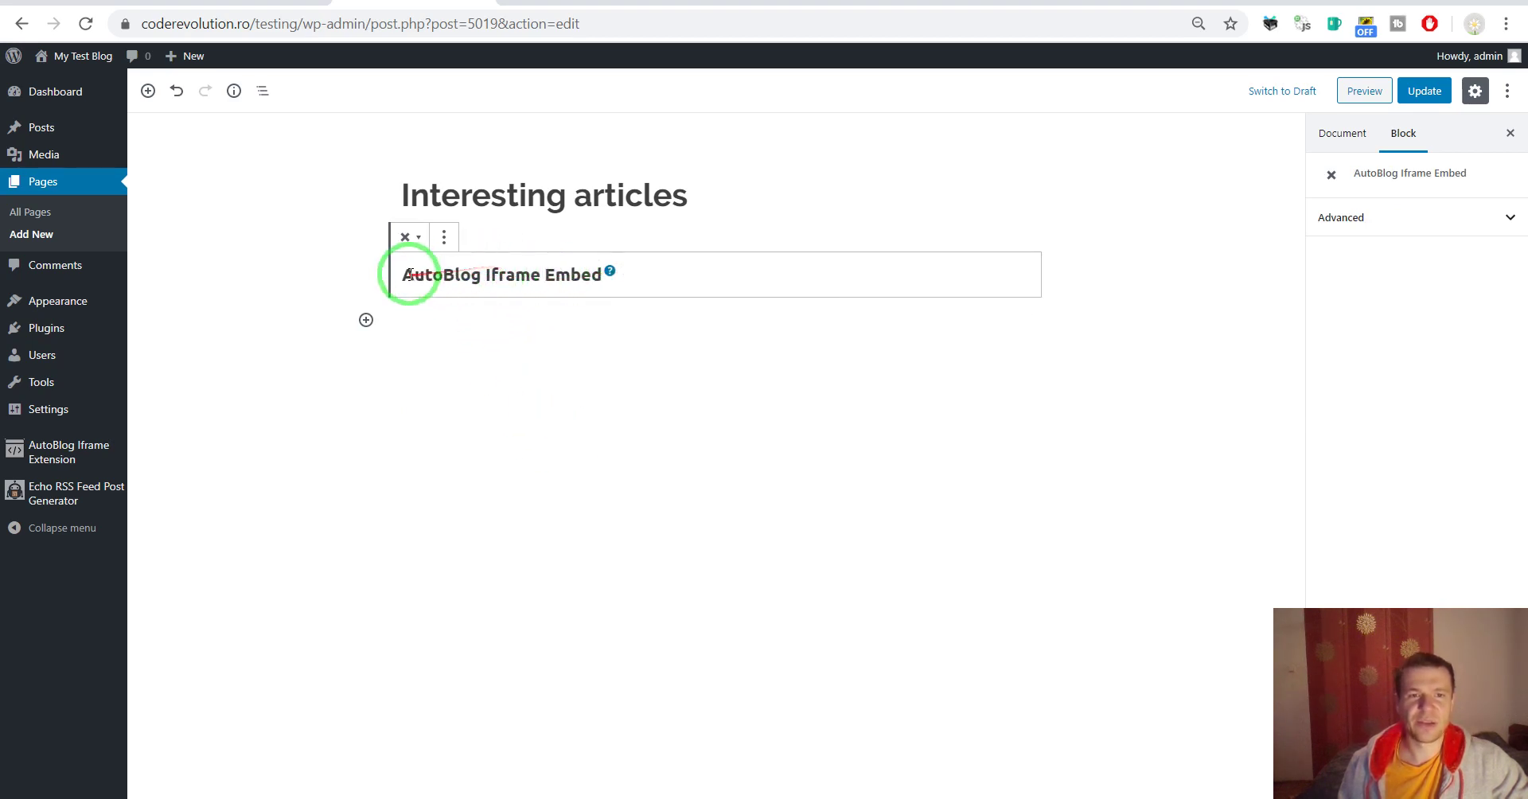
{"action": "left_click", "coordinate": [1425, 91]}
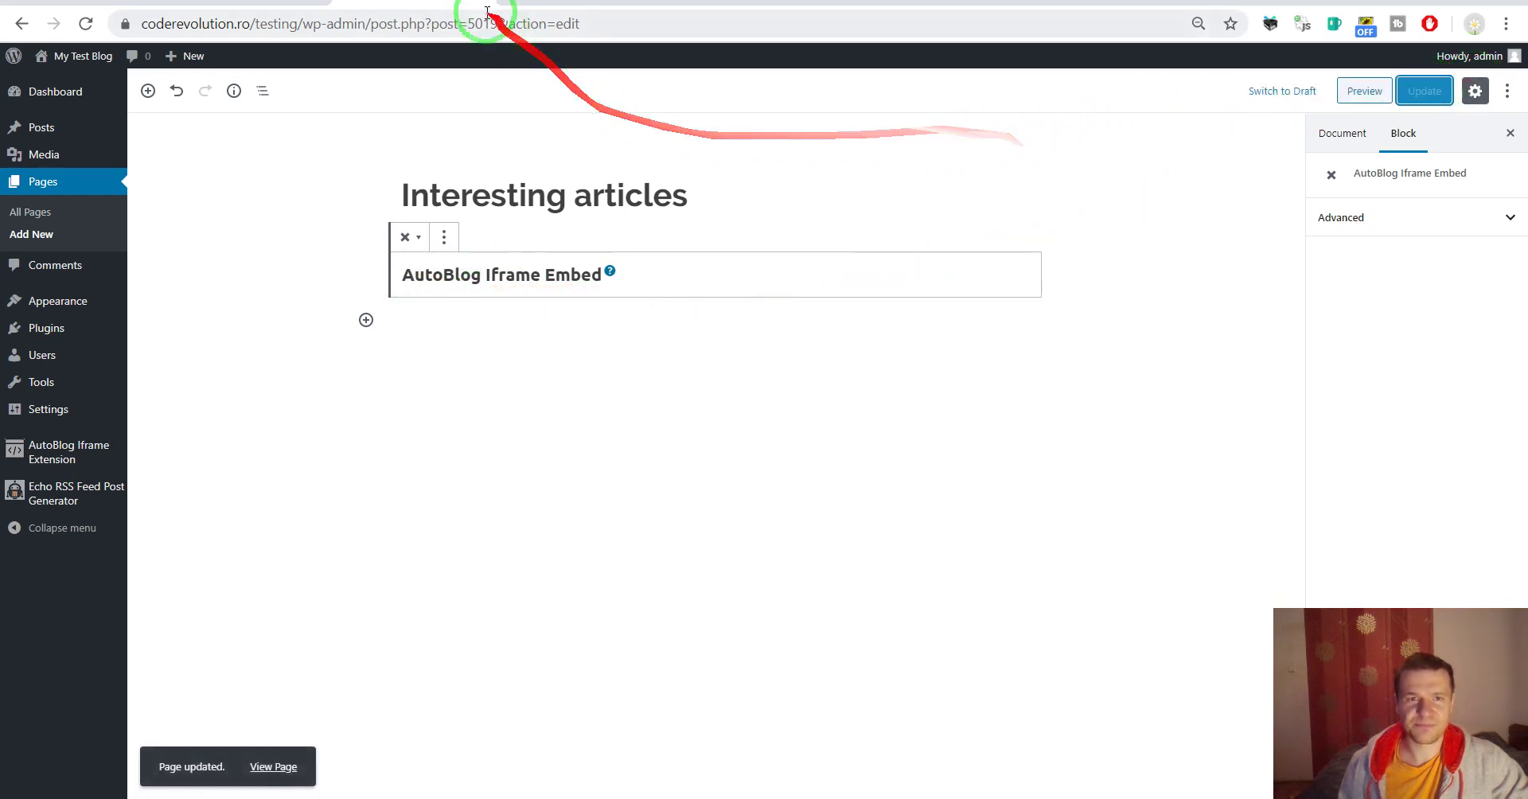
Open the GNTM post from the blog's home page and check how its source article displays in the iframe
{"action": "left_click", "coordinate": [267, 2]}
{"action": "left_click", "coordinate": [267, 4]}
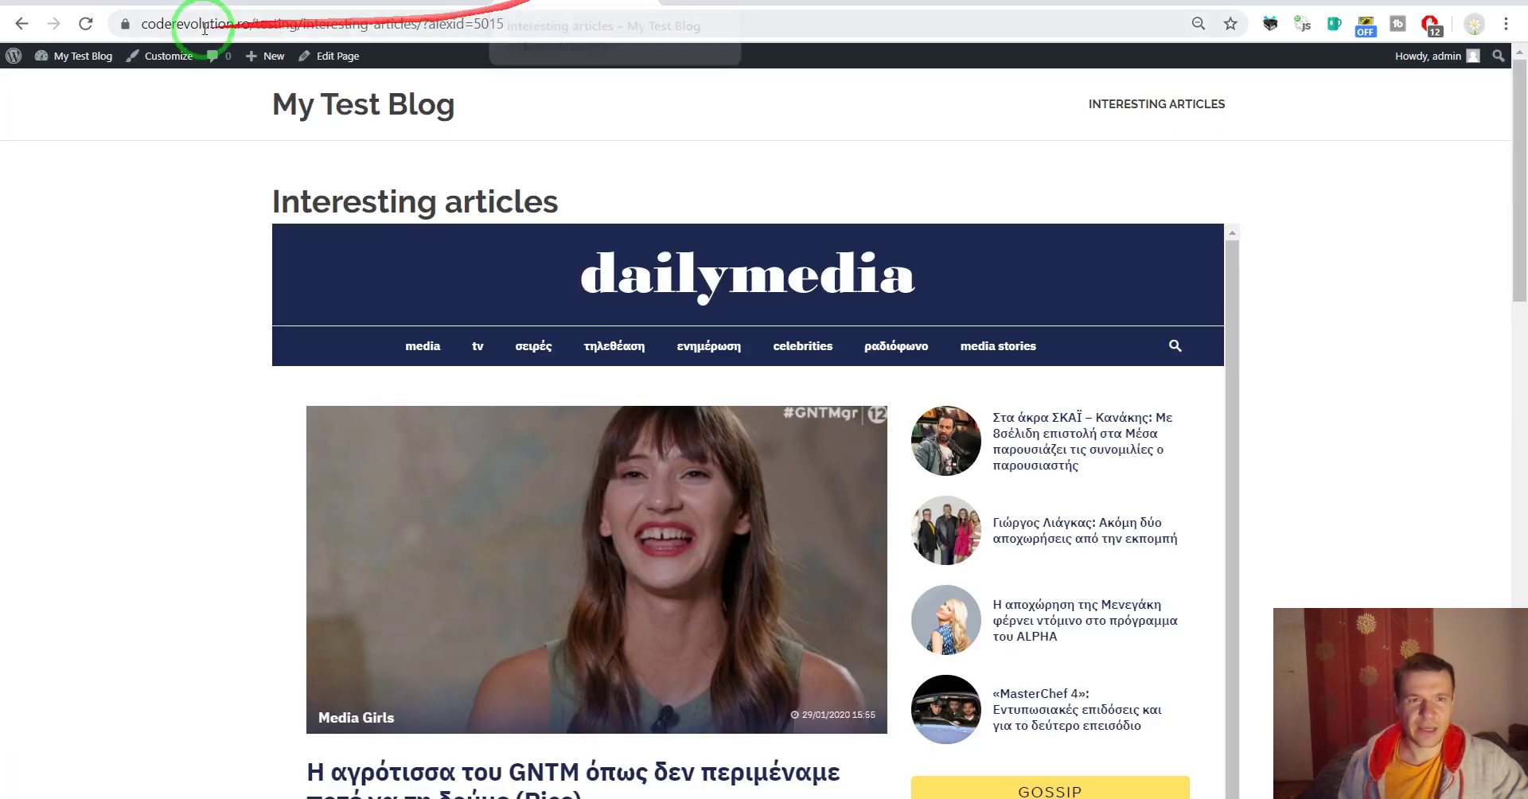
{"action": "left_click", "coordinate": [291, 103]}
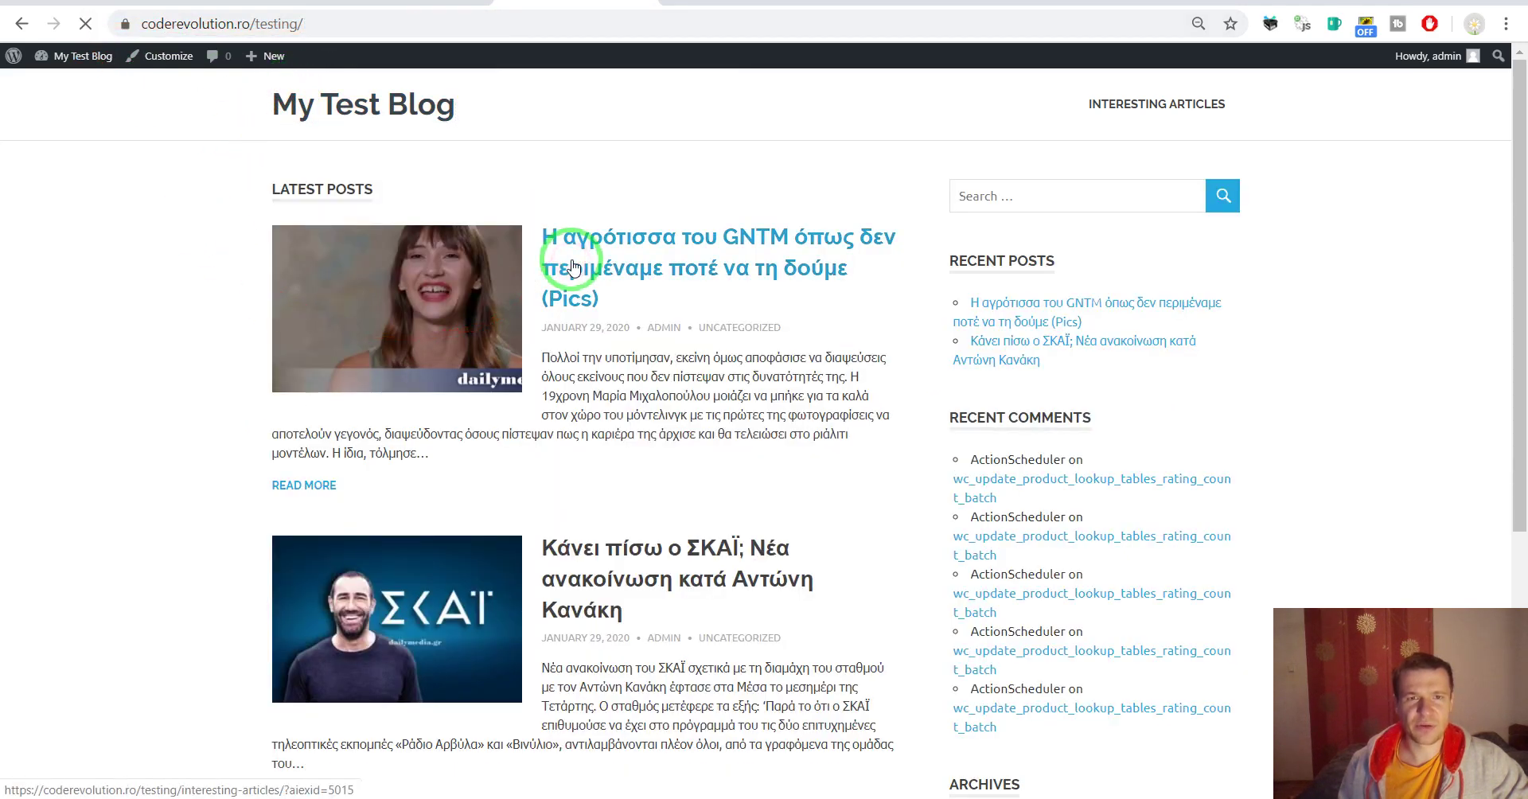
{"action": "left_click", "coordinate": [573, 265]}
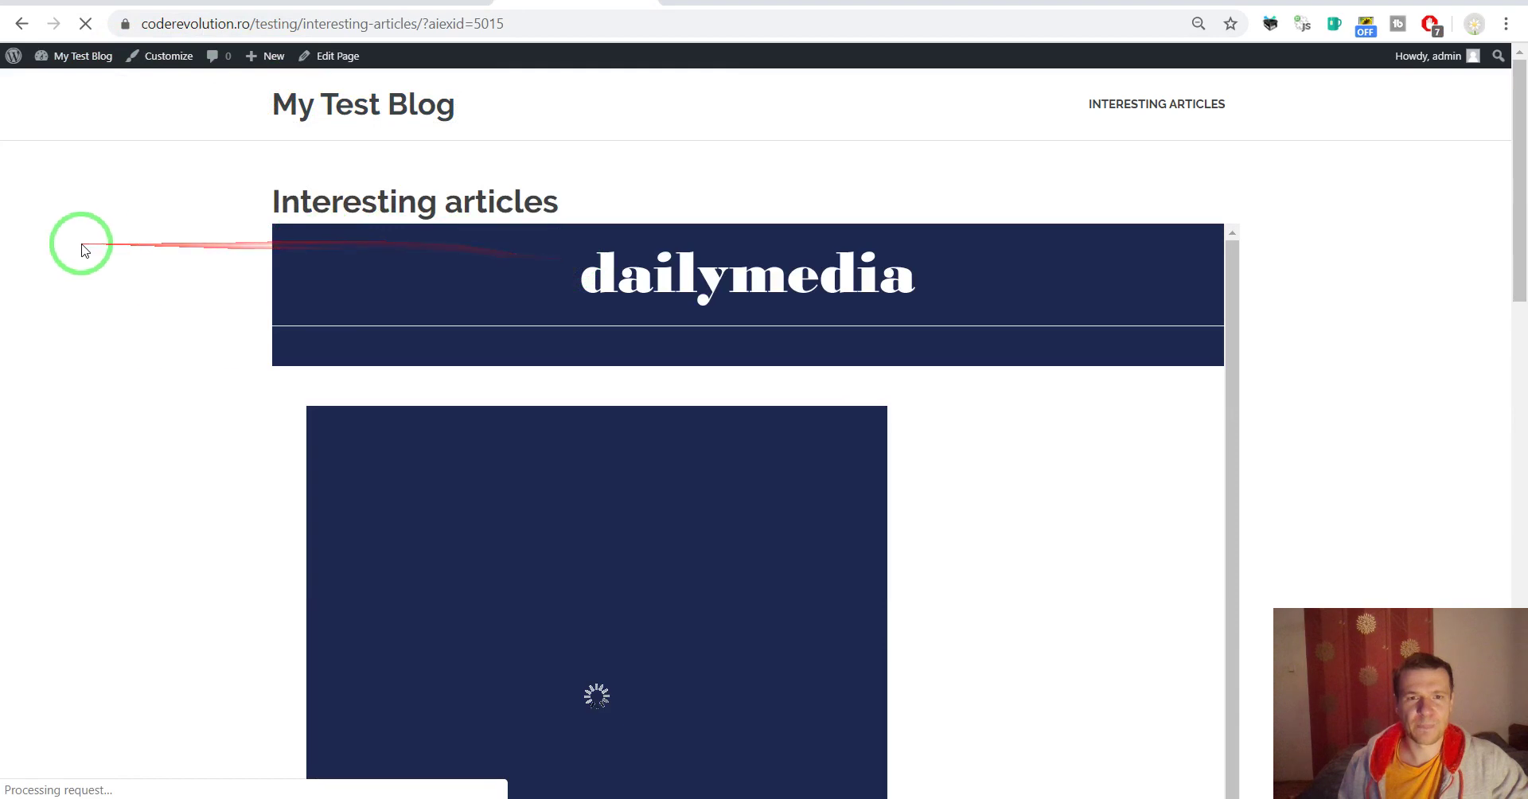
{"action": "scroll", "coordinate": [86, 242], "scroll_direction": "down", "scroll_amount": 8}
{"action": "scroll", "coordinate": [86, 243], "scroll_direction": "down", "scroll_amount": 5}
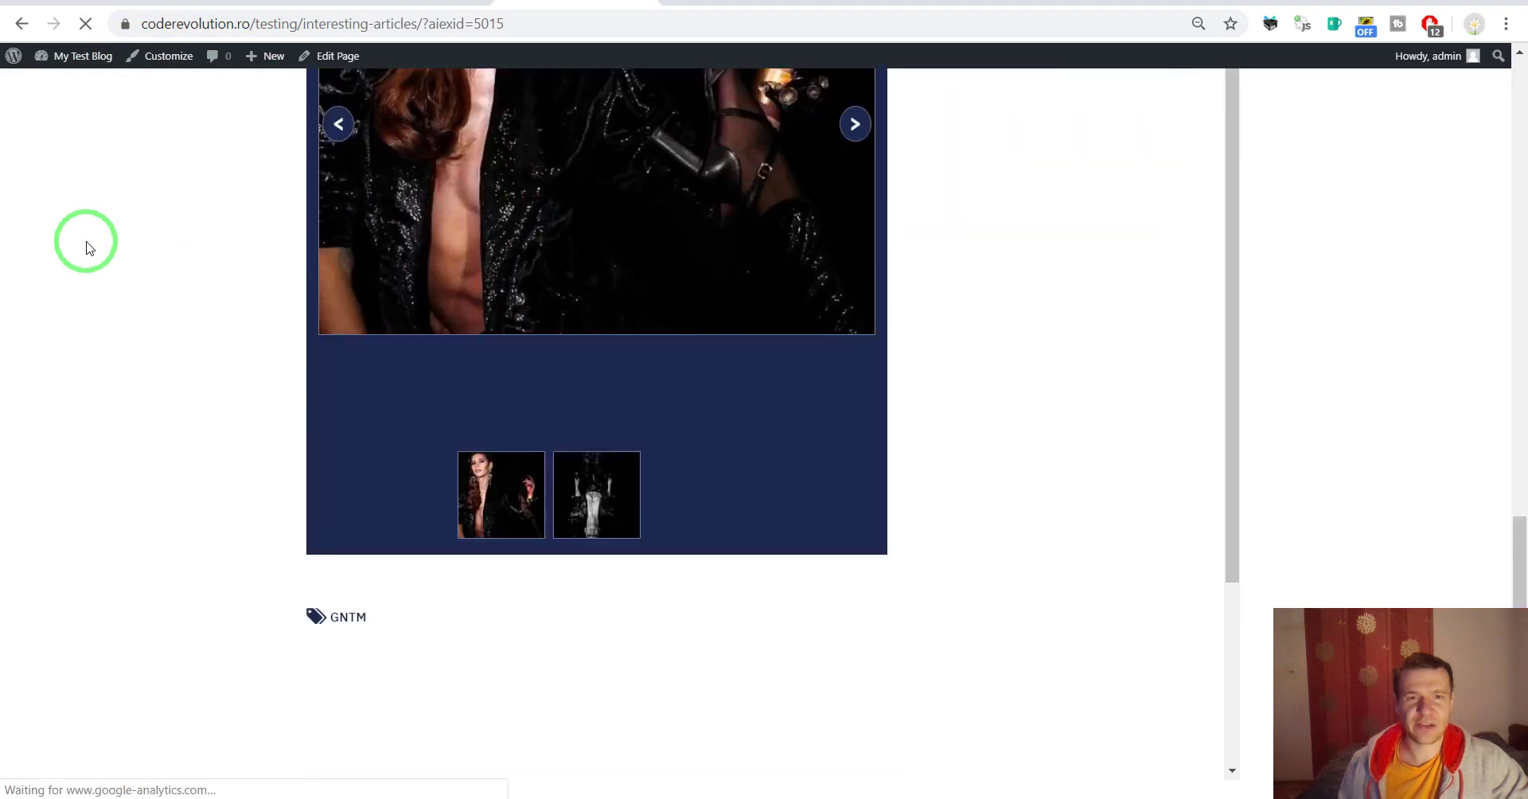
{"action": "scroll", "coordinate": [86, 243], "scroll_direction": "up", "scroll_amount": 15}
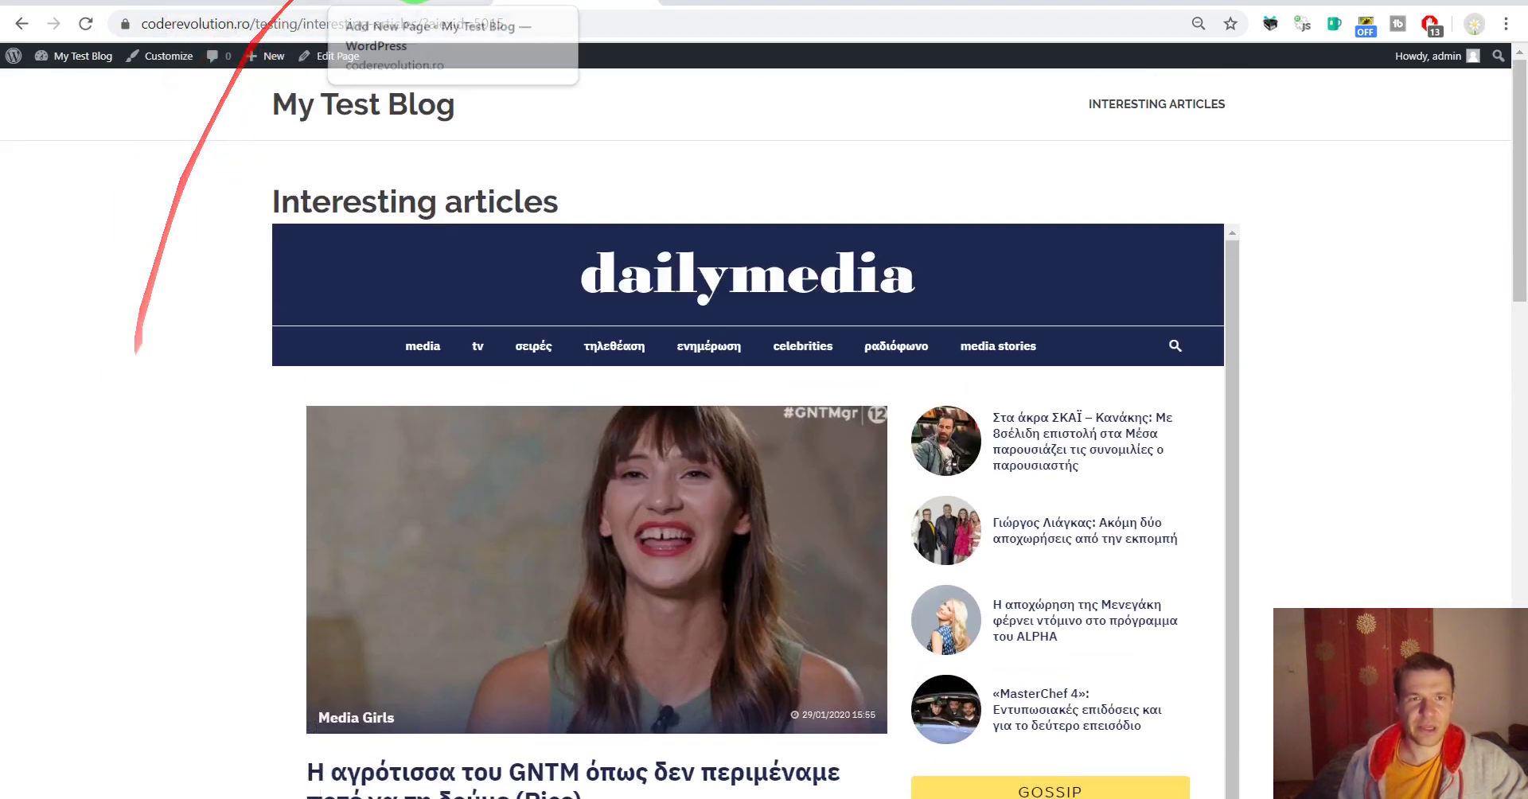
Turn off the main switch of the AutoBlog Iframe Extension plugin and save the settings
{"action": "left_click", "coordinate": [418, 3]}
{"action": "left_click", "coordinate": [282, 3]}
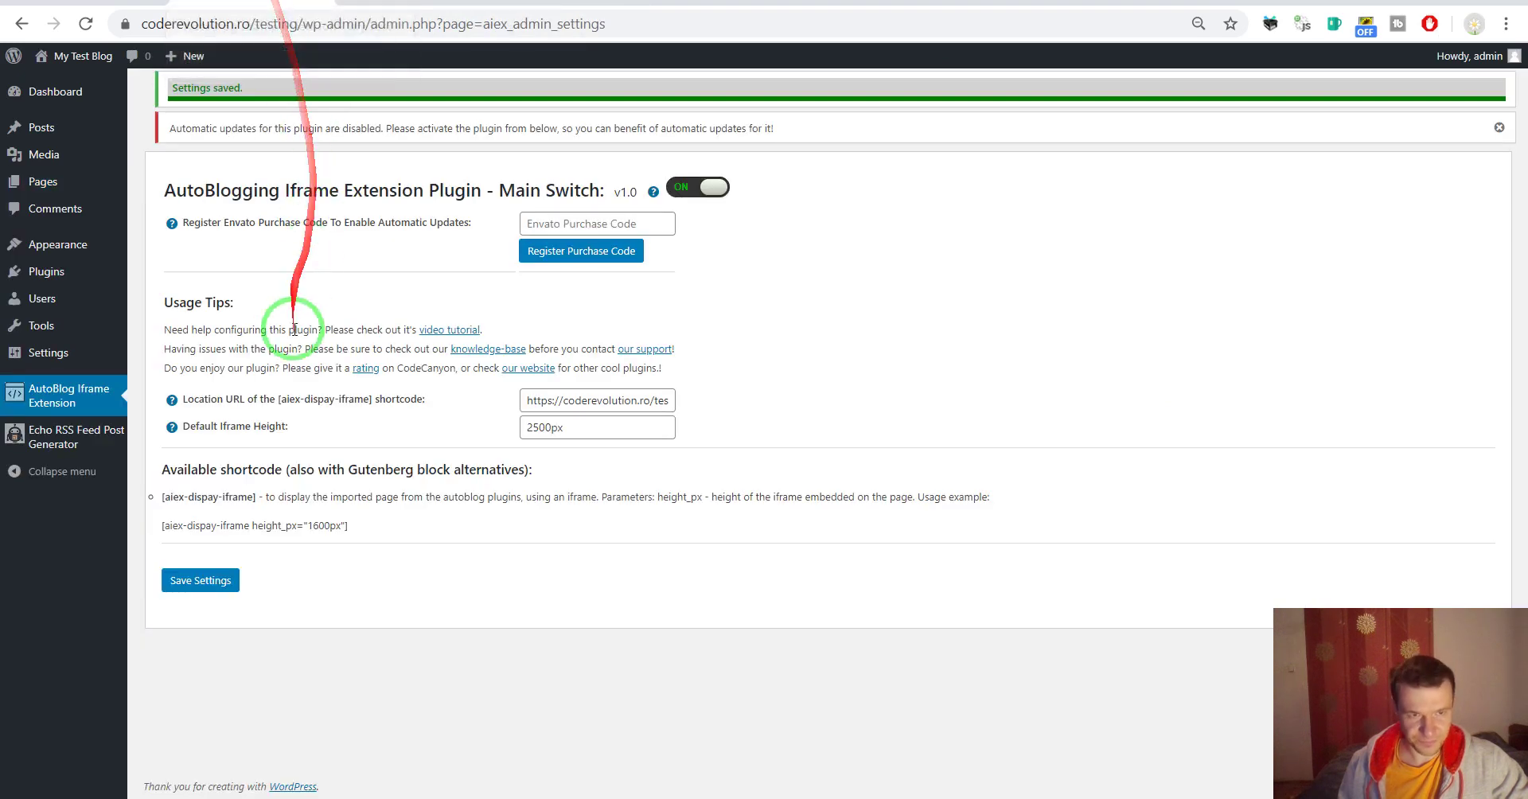
{"action": "left_click", "coordinate": [715, 187]}
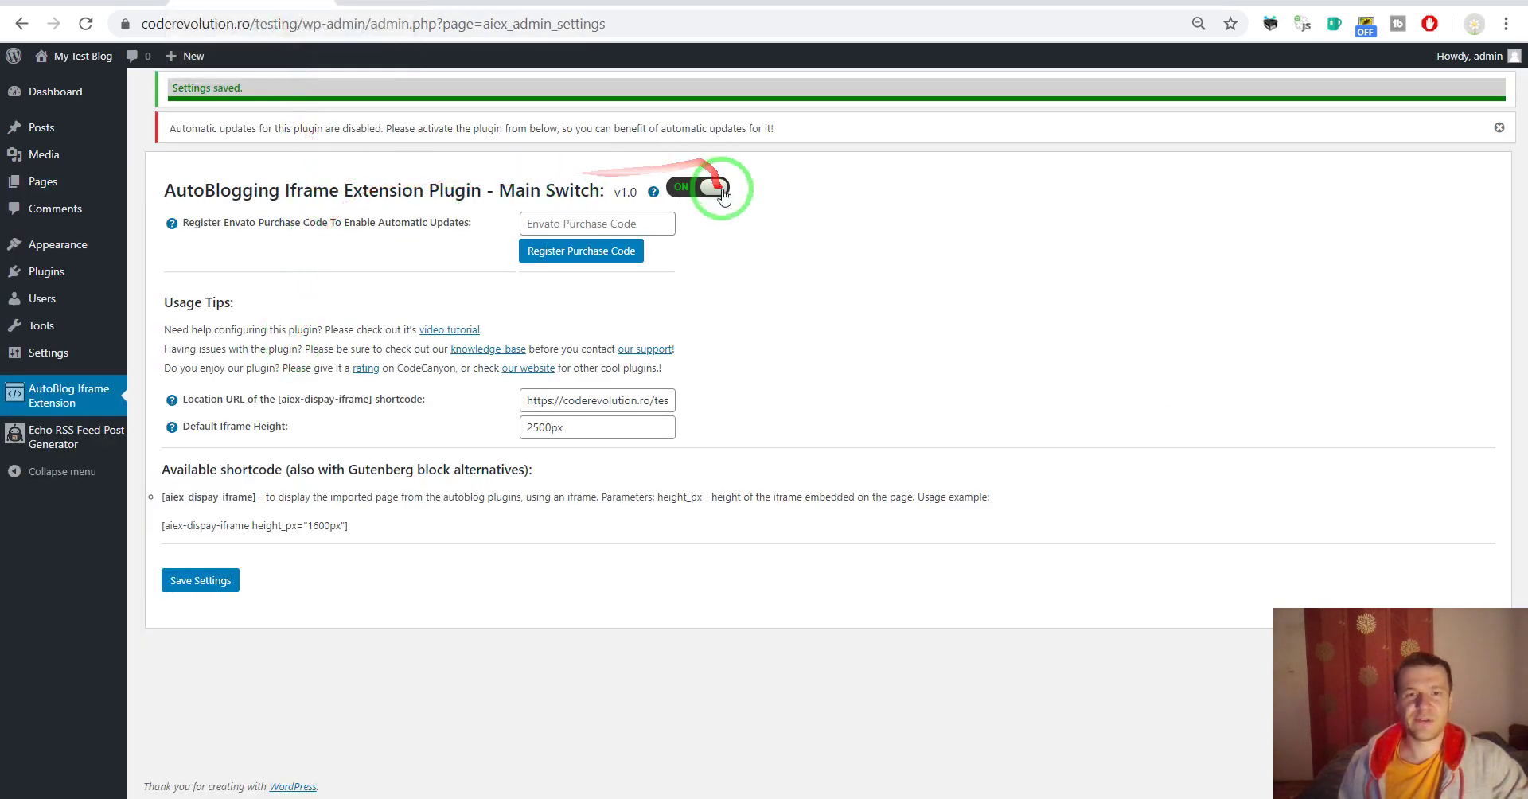
{"action": "left_click", "coordinate": [196, 580]}
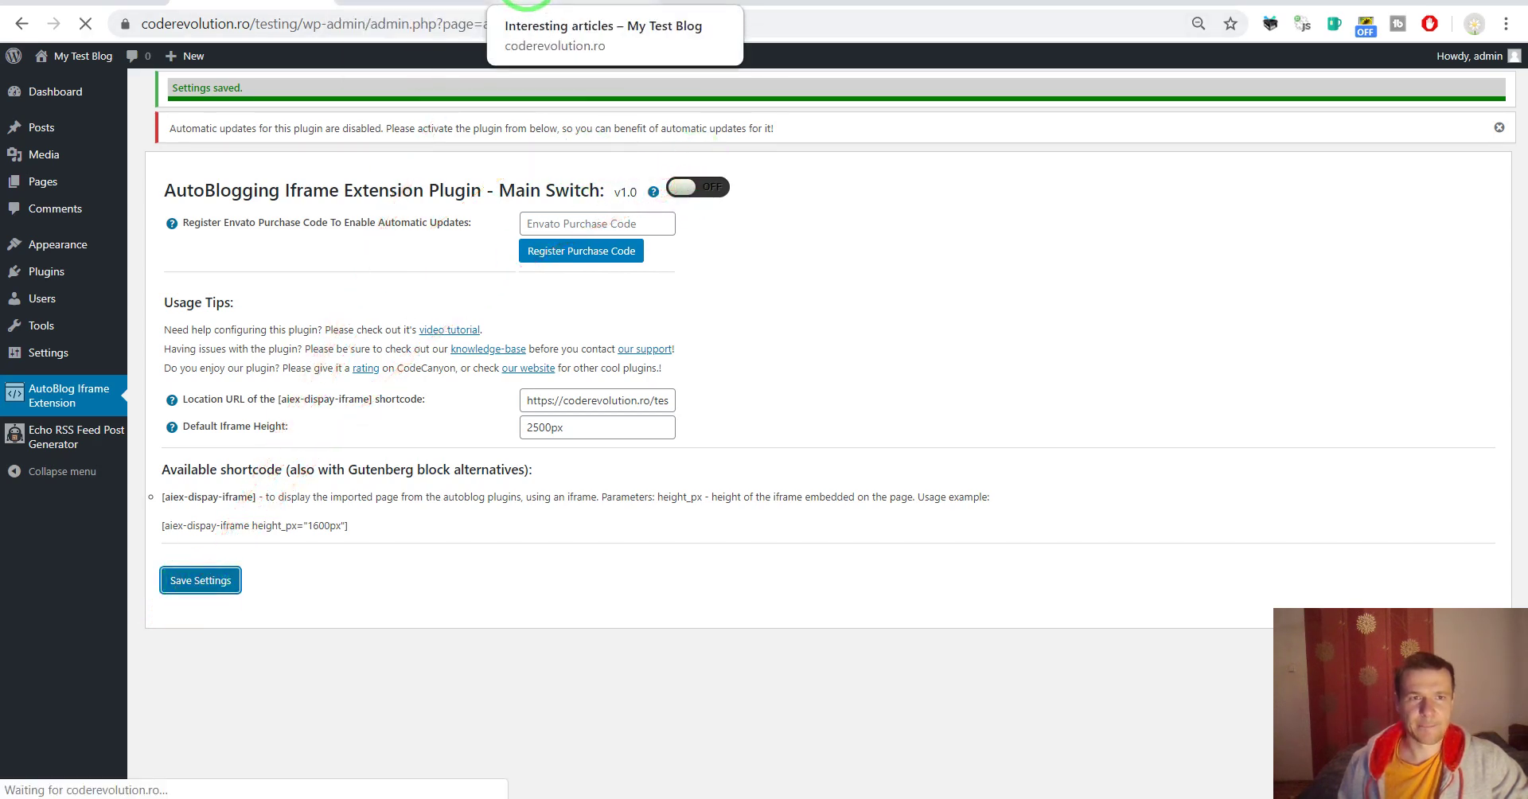
Open the GNTM and ΣΚΑΪ posts from the blog's home page to check their content, and return to the AutoBlog Iframe Extension settings
{"action": "left_click", "coordinate": [525, 6]}
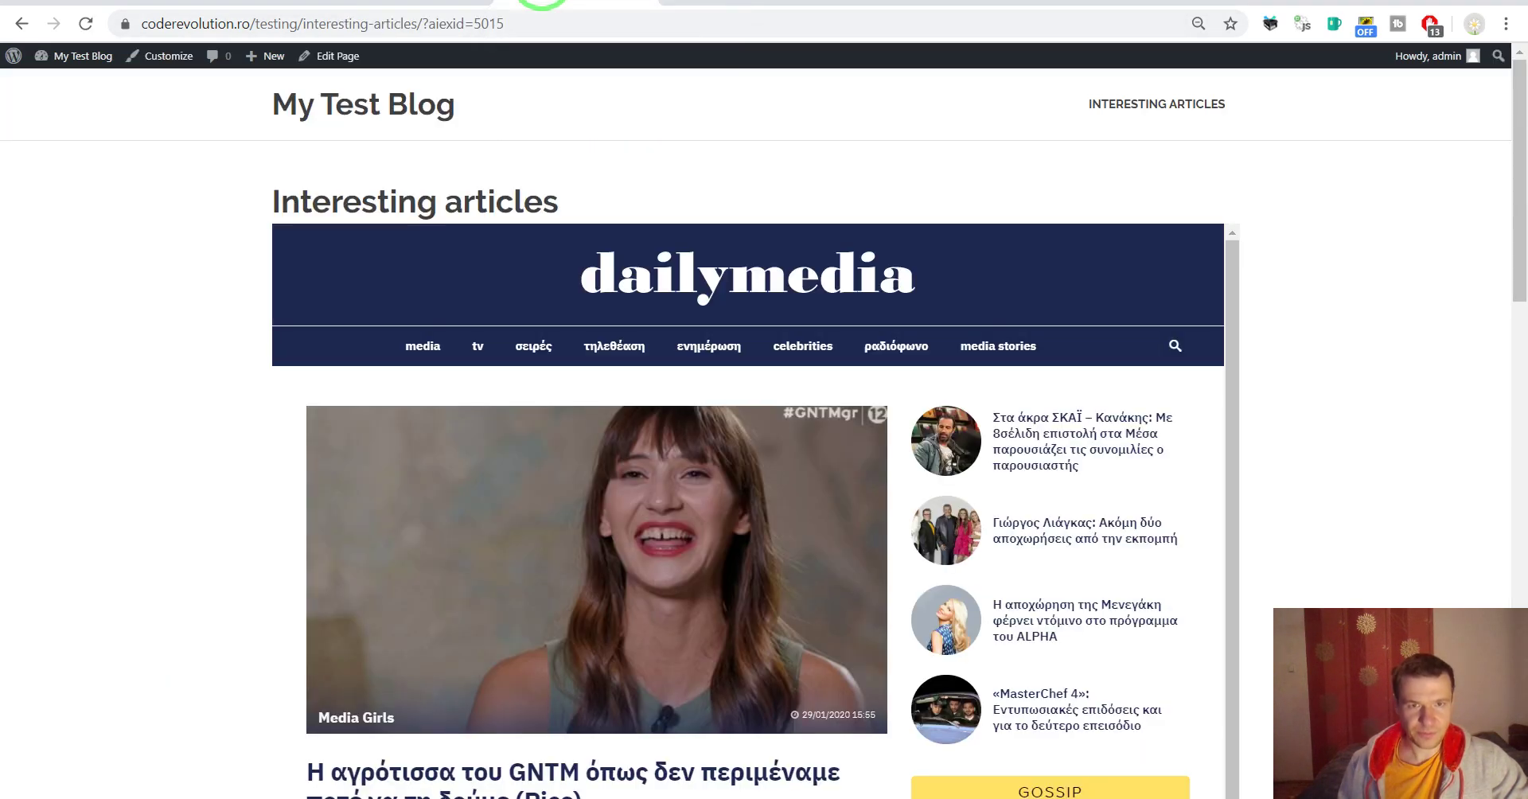
{"action": "left_click", "coordinate": [383, 105]}
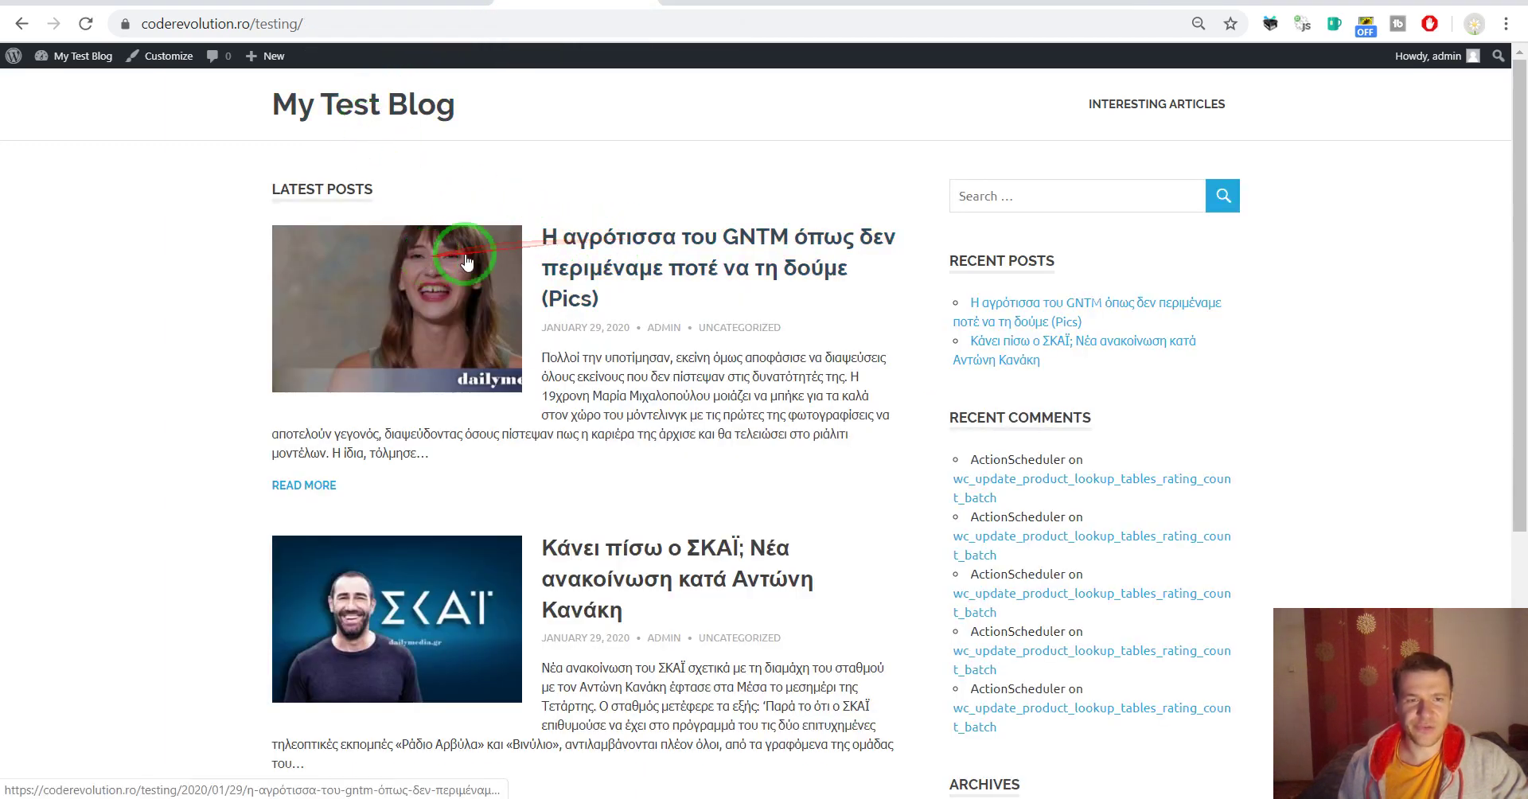
{"action": "left_click", "coordinate": [608, 229]}
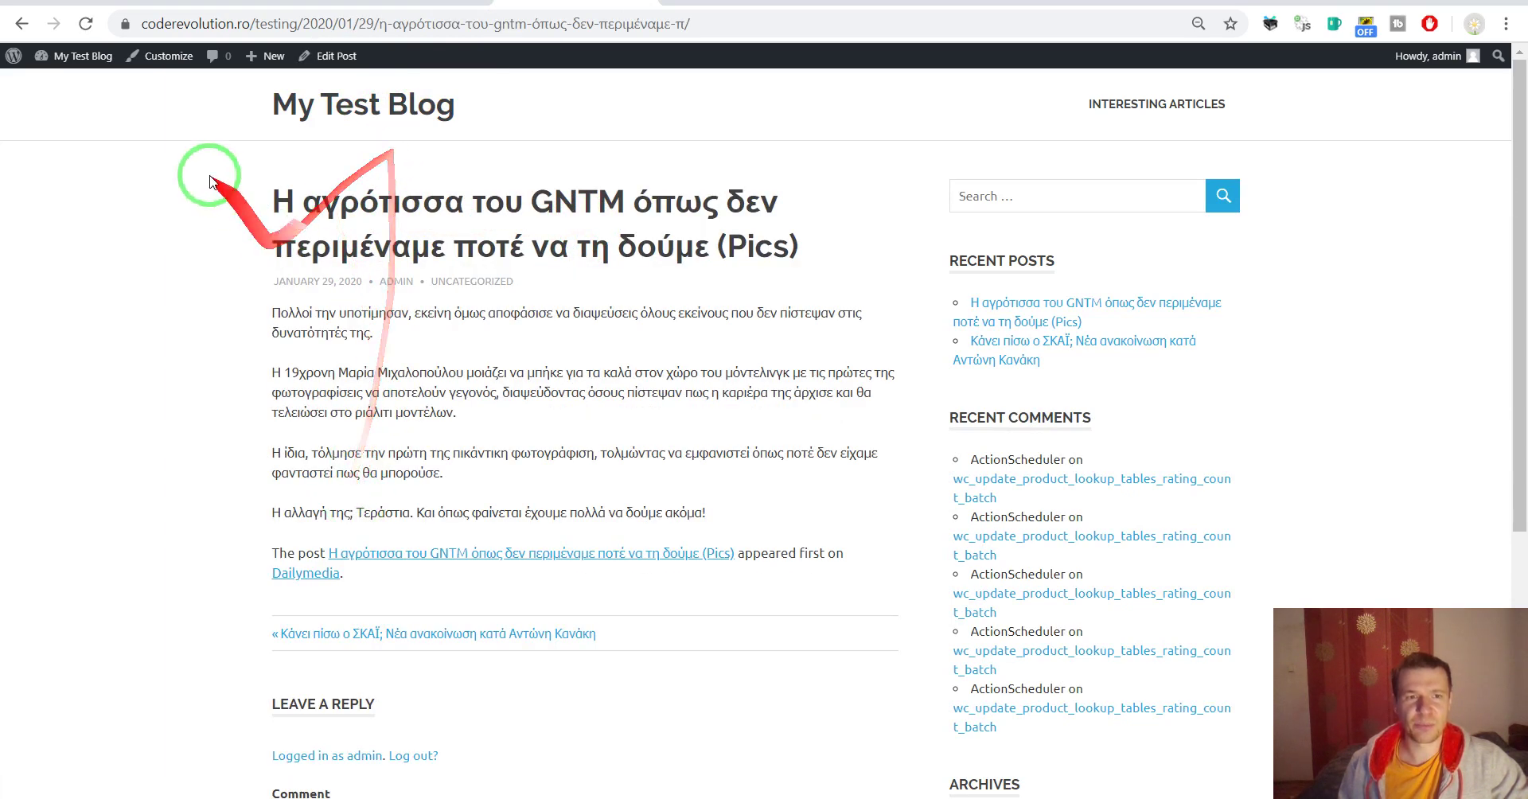
{"action": "left_click", "coordinate": [80, 56]}
{"action": "scroll", "coordinate": [389, 319], "scroll_direction": "down", "scroll_amount": 3}
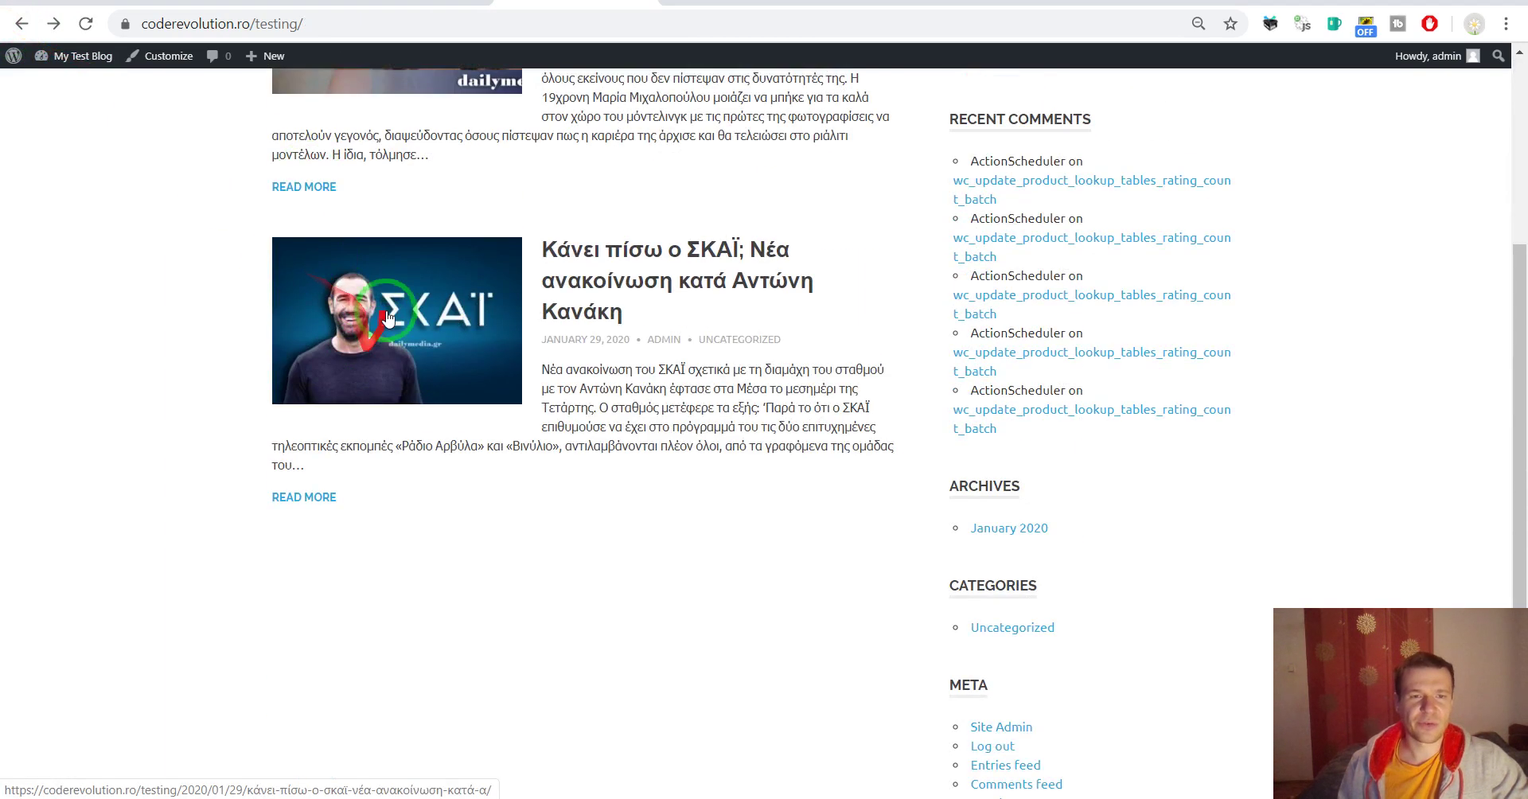
{"action": "left_click", "coordinate": [387, 319]}
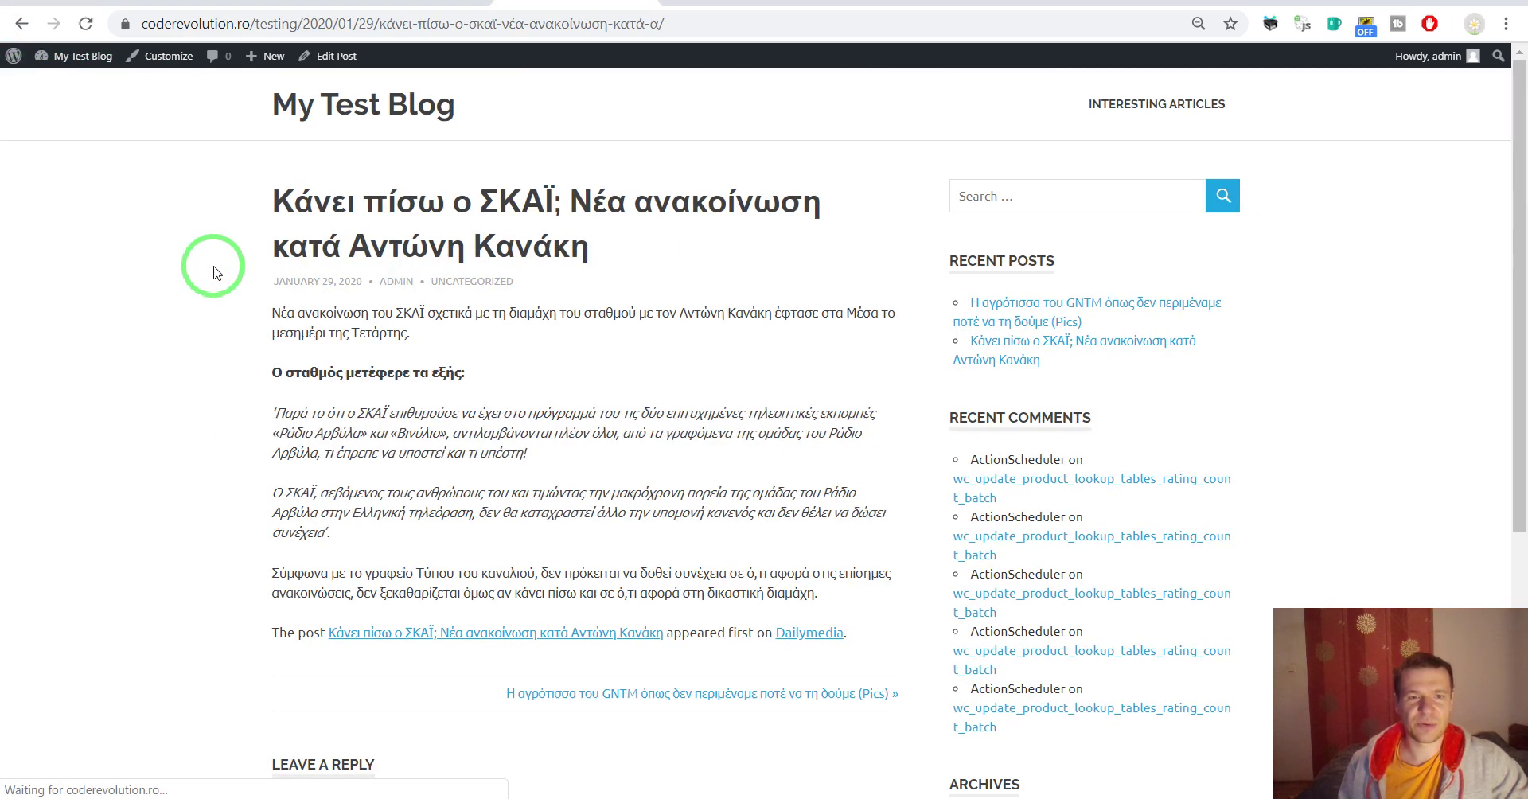
{"action": "left_click", "coordinate": [4, 25]}
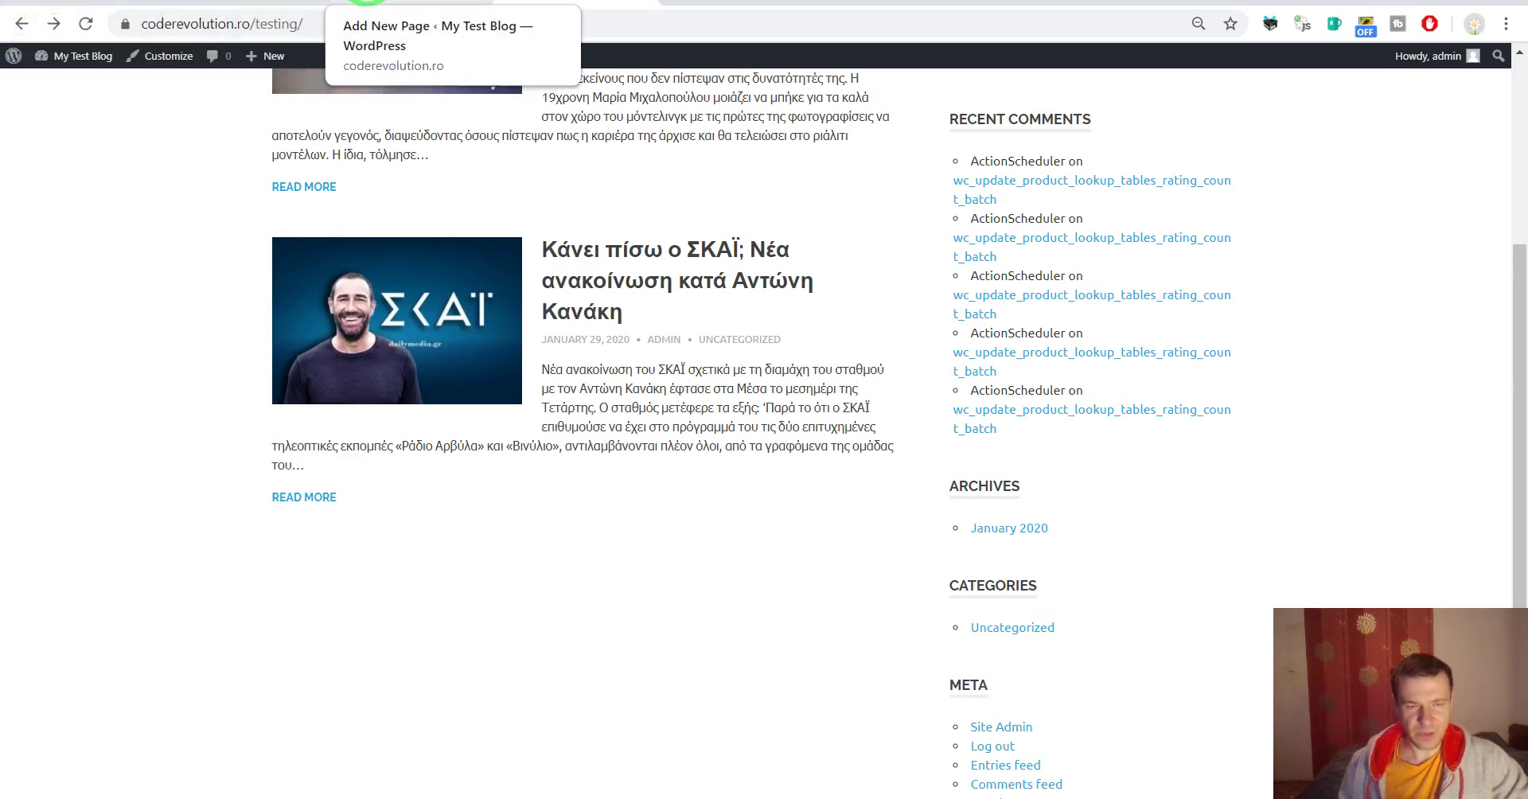
{"action": "left_click", "coordinate": [366, 1]}
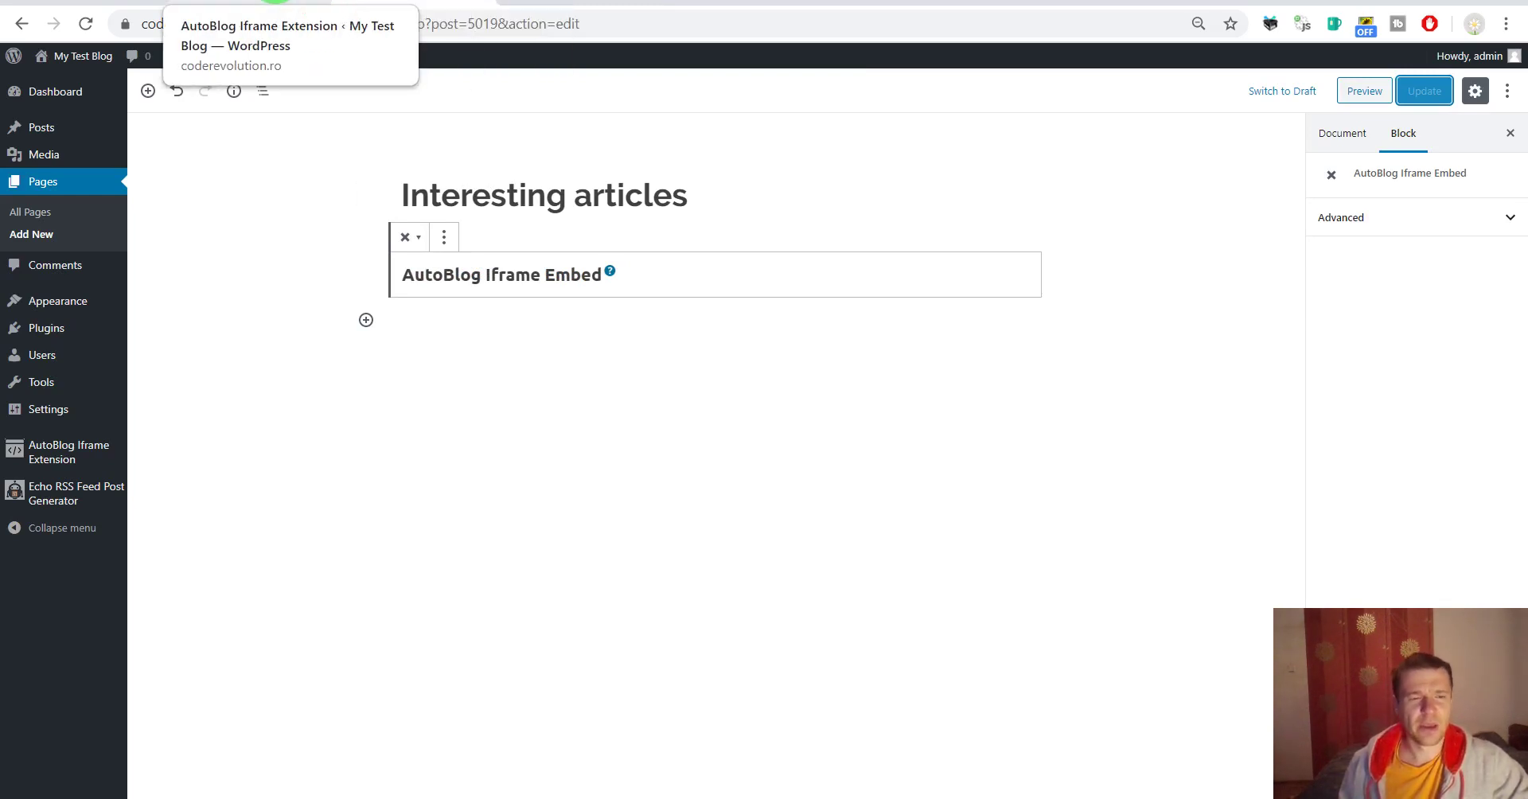
{"action": "left_click", "coordinate": [247, 2]}
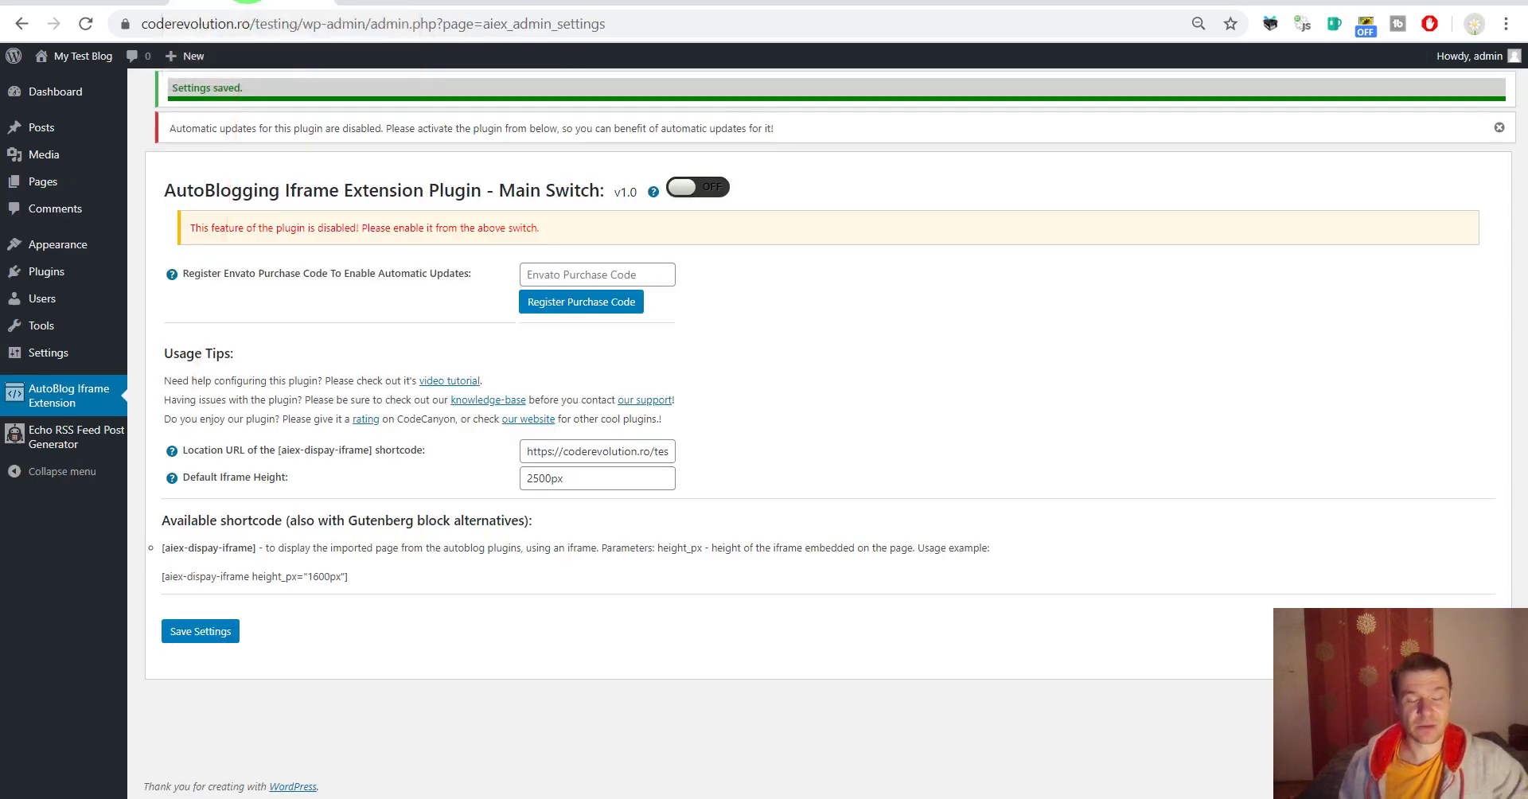